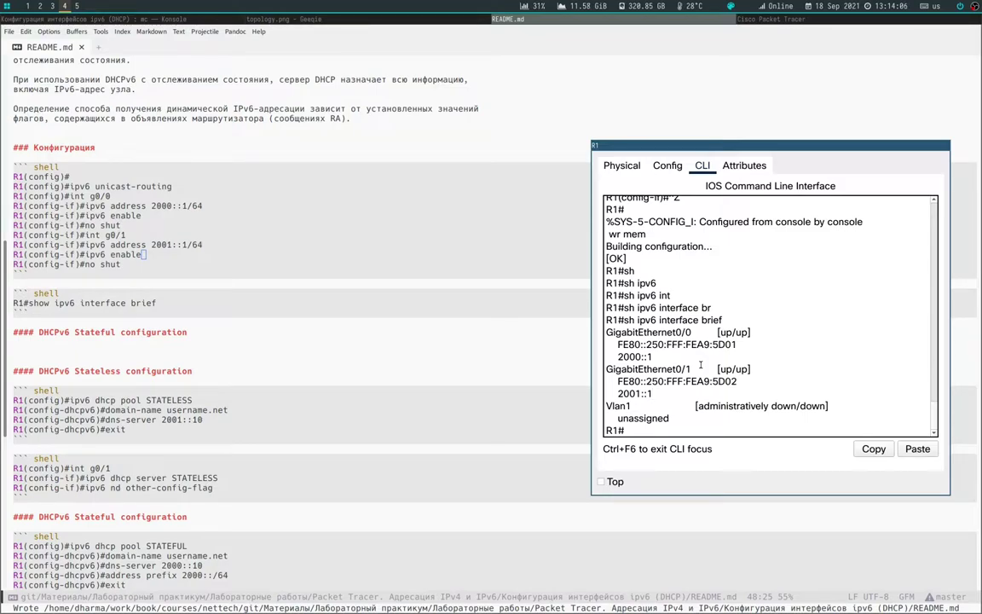
Step: Examine GigabitEthernet0/0's link-local and global IPv6 addresses in R1's interface brief output
{"action": "left_click_drag", "start_coordinate": [613, 345], "coordinate": [739, 344]}
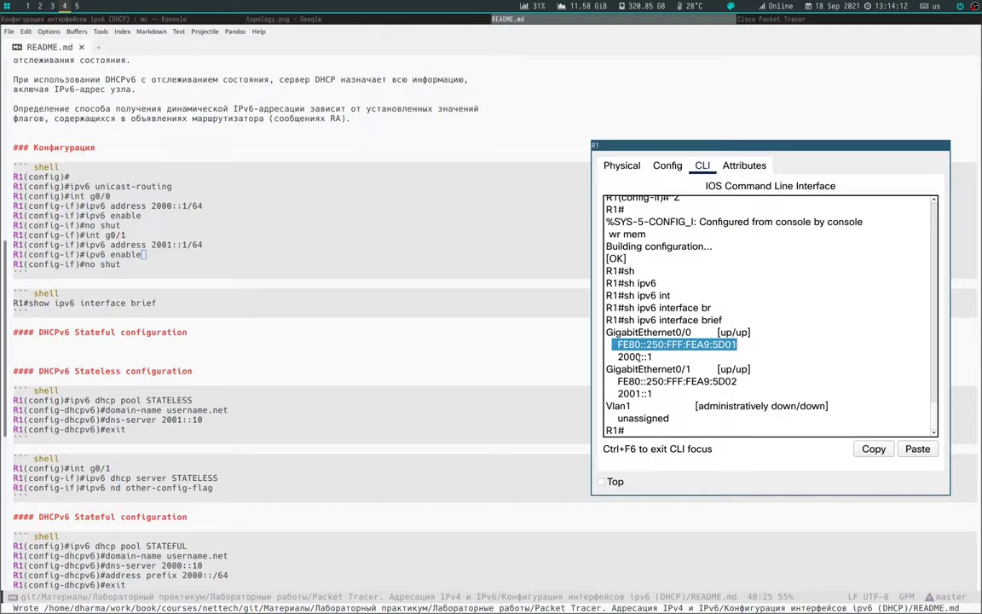
{"action": "left_click_drag", "start_coordinate": [617, 356], "coordinate": [751, 345]}
{"action": "key", "text": "ctrl+x"}
{"action": "key", "text": "ctrl+s"}
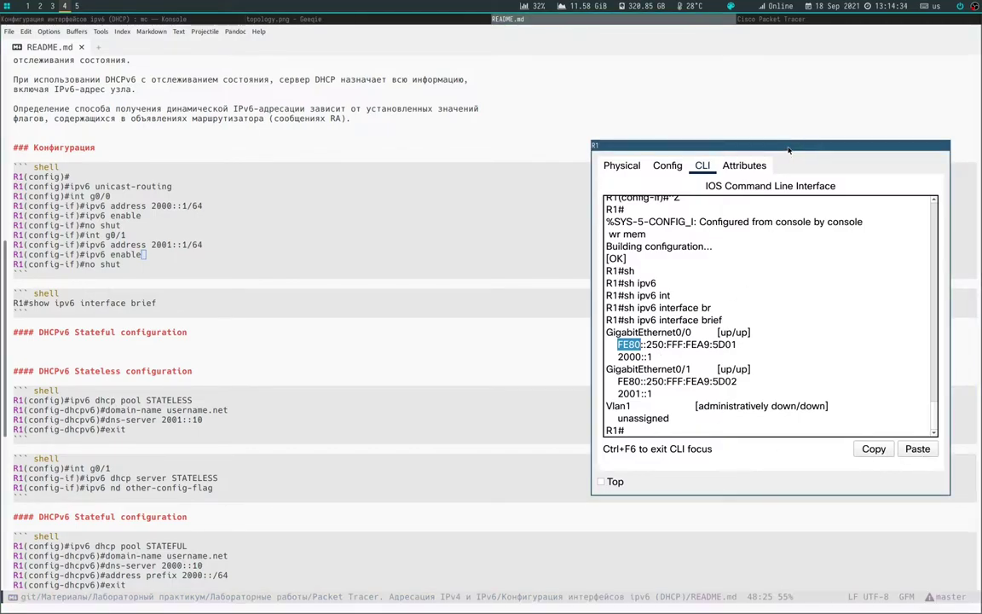
{"action": "key", "text": "Escape"}
Step: Switch to the Packet Tracer topology, start the simulation playback and set PC2's FastEthernet0 IPv6 configuration to Automatic
{"action": "left_click", "coordinate": [791, 23]}
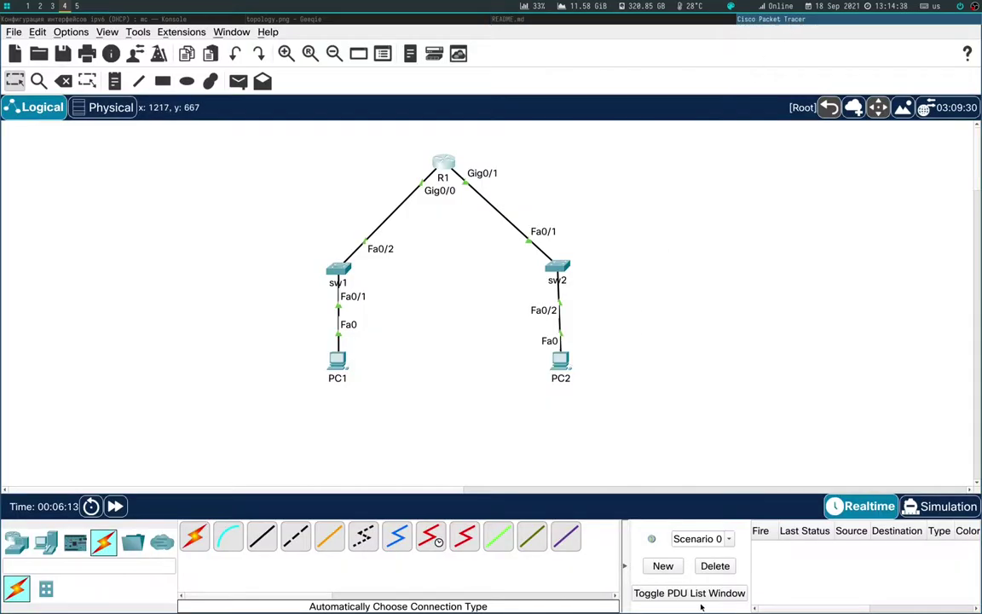
{"action": "left_click", "coordinate": [565, 365]}
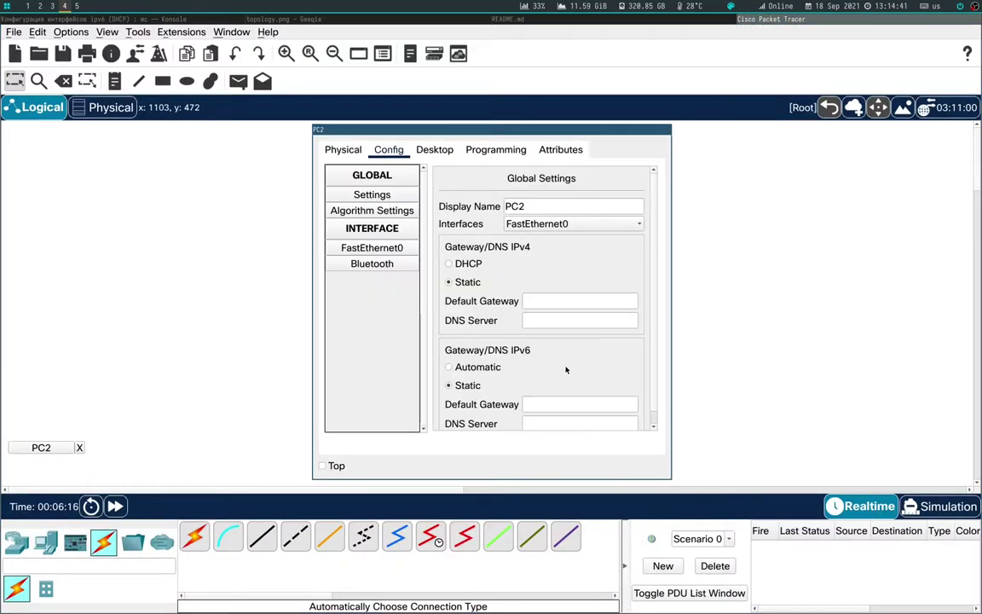
{"action": "left_click", "coordinate": [958, 503]}
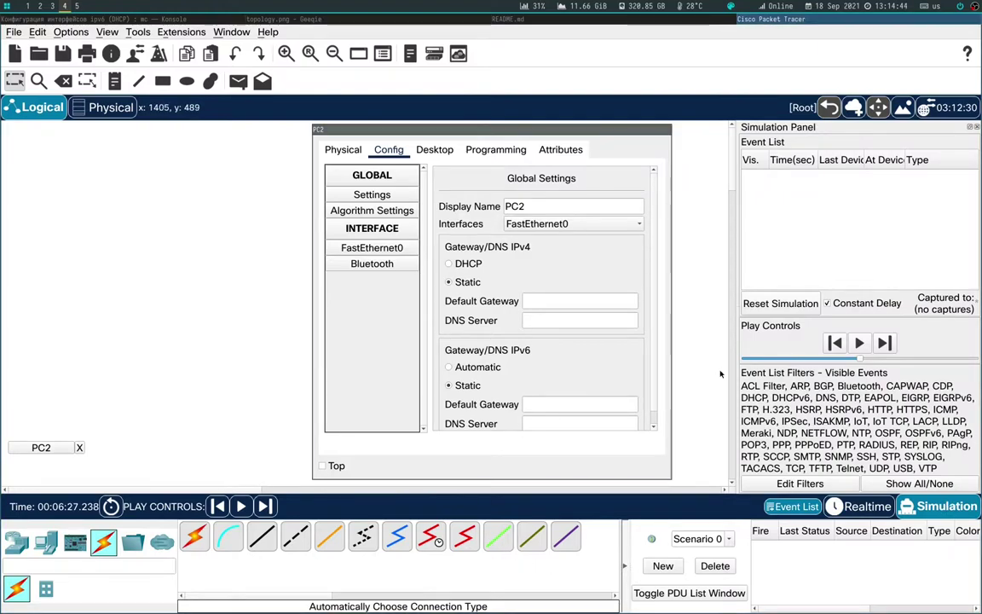
{"action": "left_click", "coordinate": [240, 506]}
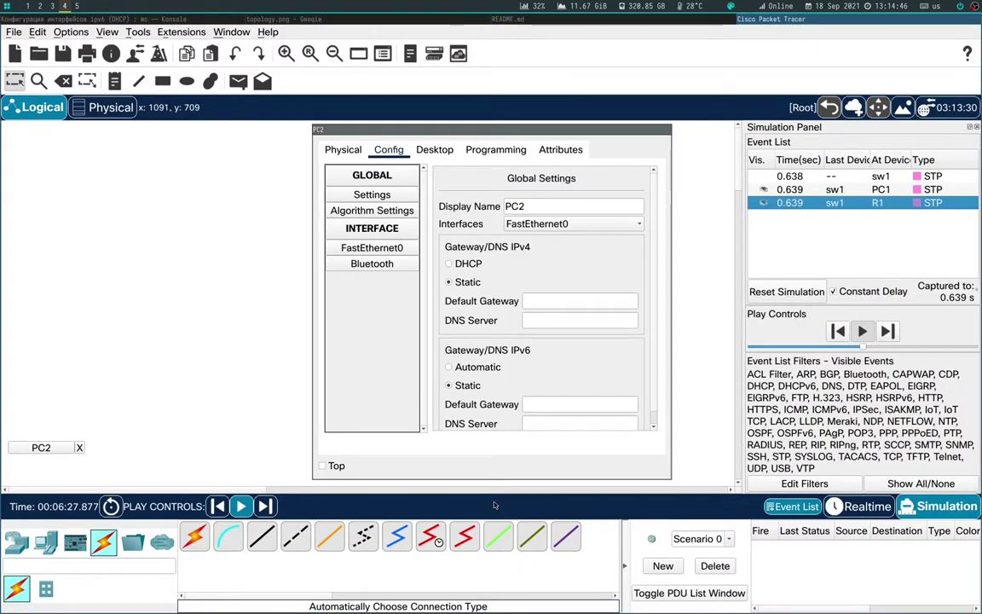
{"action": "left_click", "coordinate": [372, 247]}
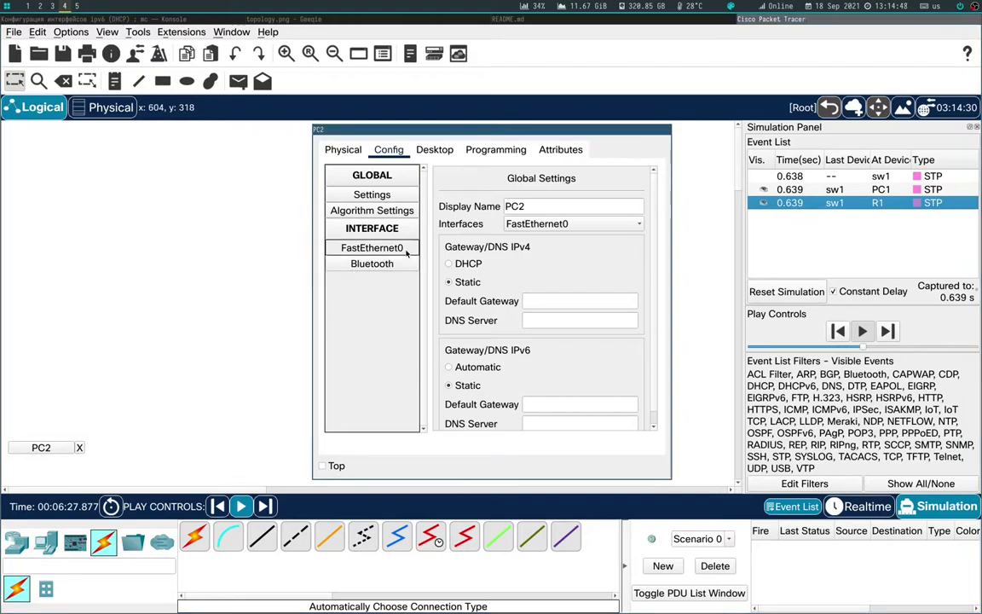
{"action": "left_click", "coordinate": [475, 363]}
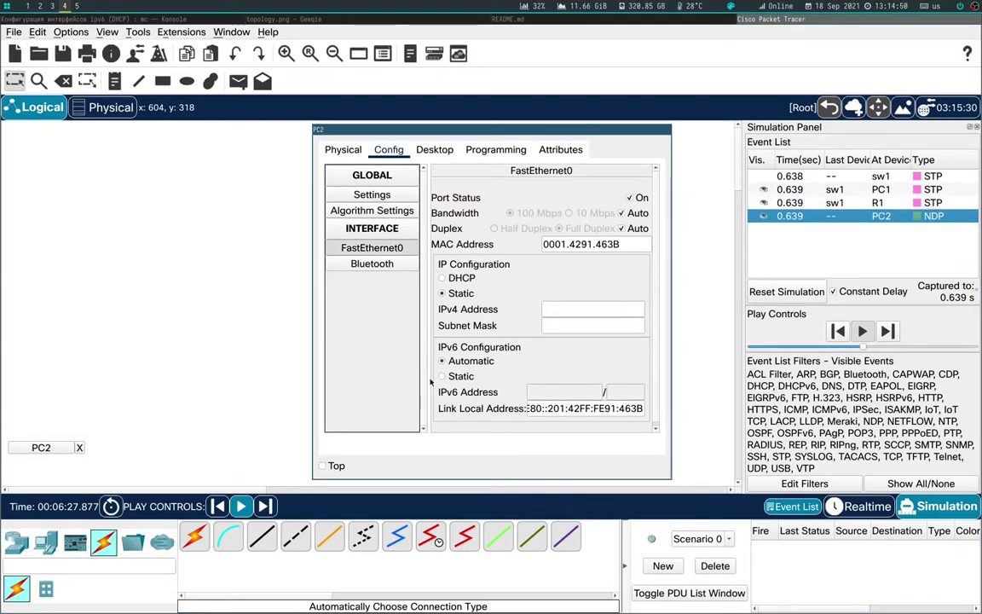
Step: Inspect the OSI model information of PC2's first NDP event, the Router Solicitation message, while the simulation runs
{"action": "left_click", "coordinate": [924, 232]}
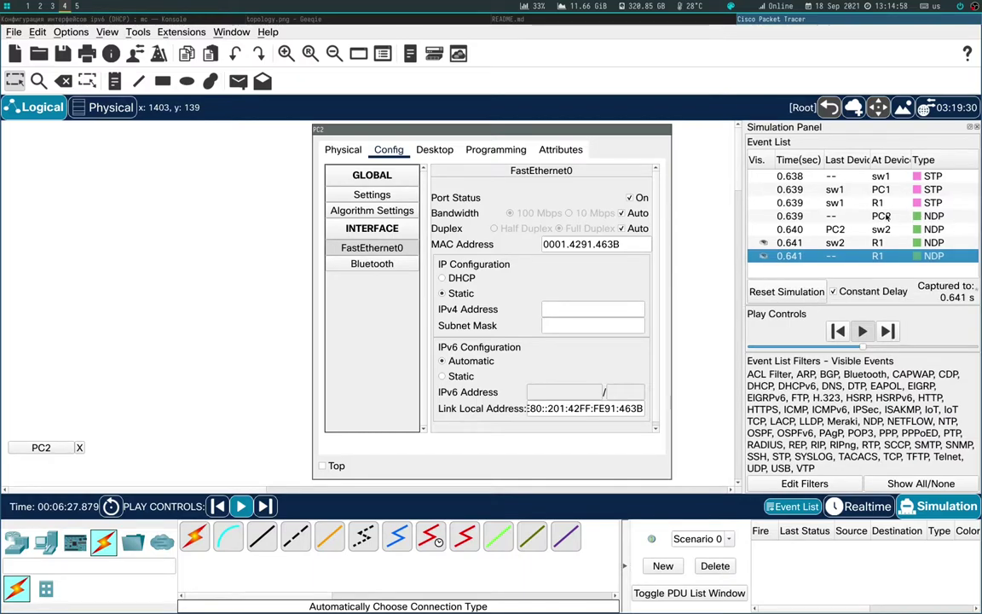
{"action": "left_click", "coordinate": [887, 219]}
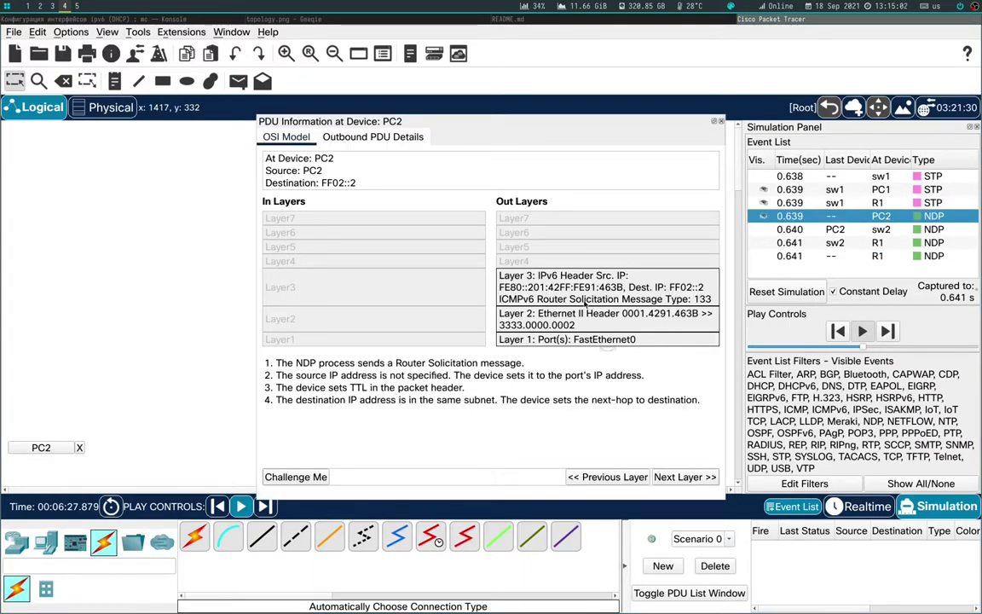
{"action": "key", "text": "Down"}
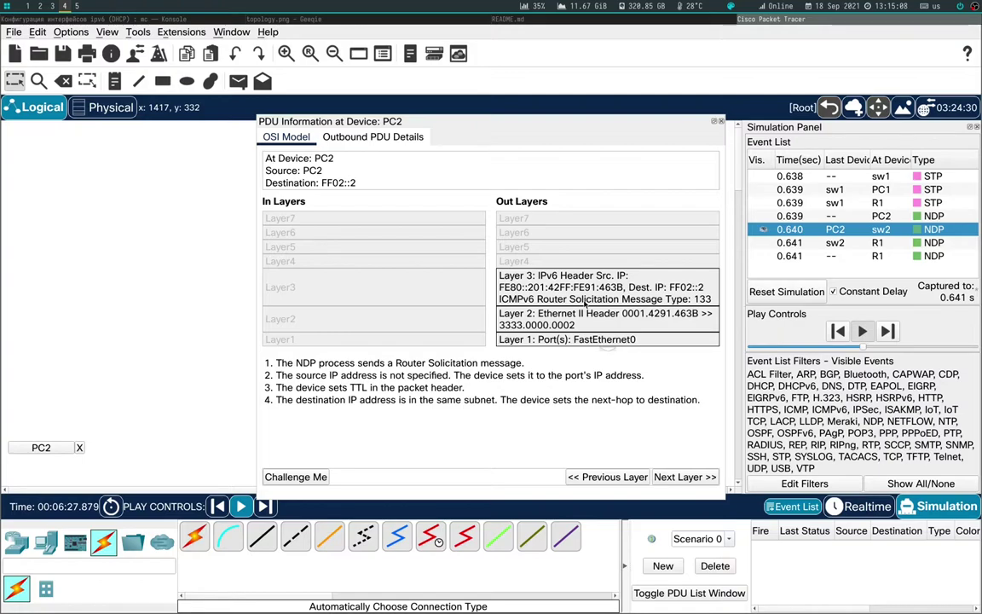
{"action": "key", "text": "Down"}
{"action": "key", "text": "Down"}
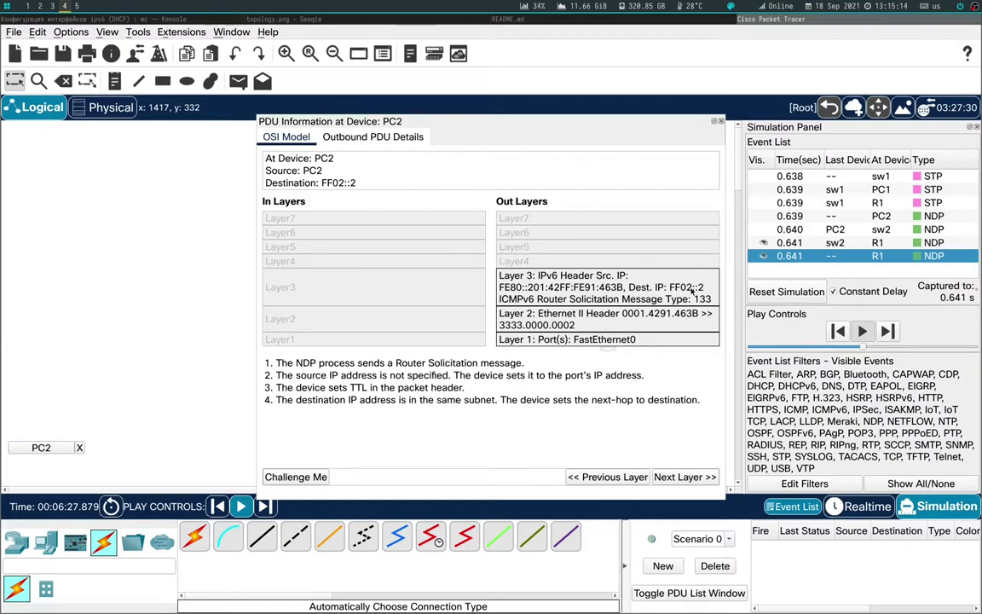
{"action": "key", "text": "Down"}
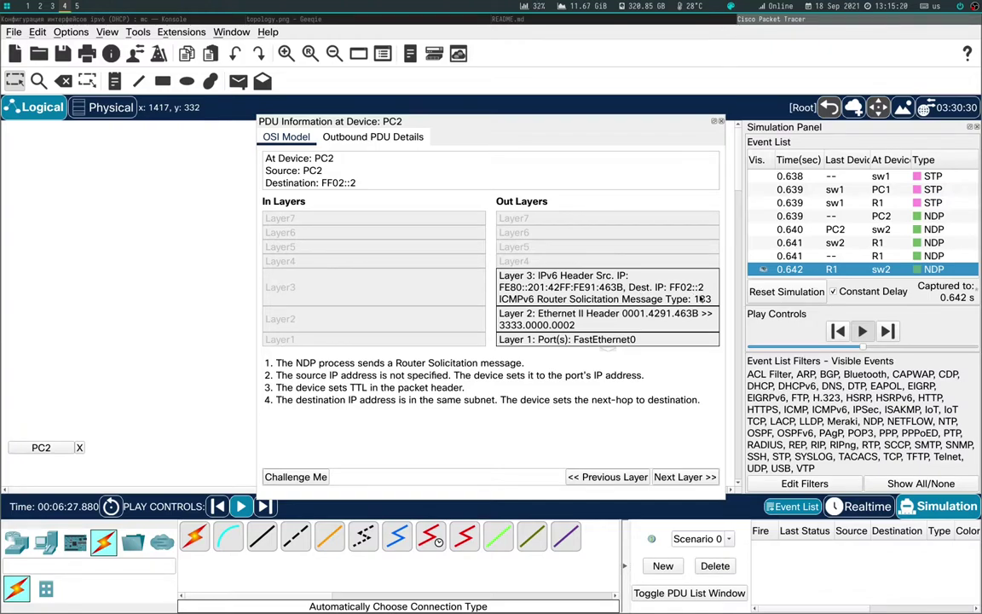
{"action": "key", "text": "Down"}
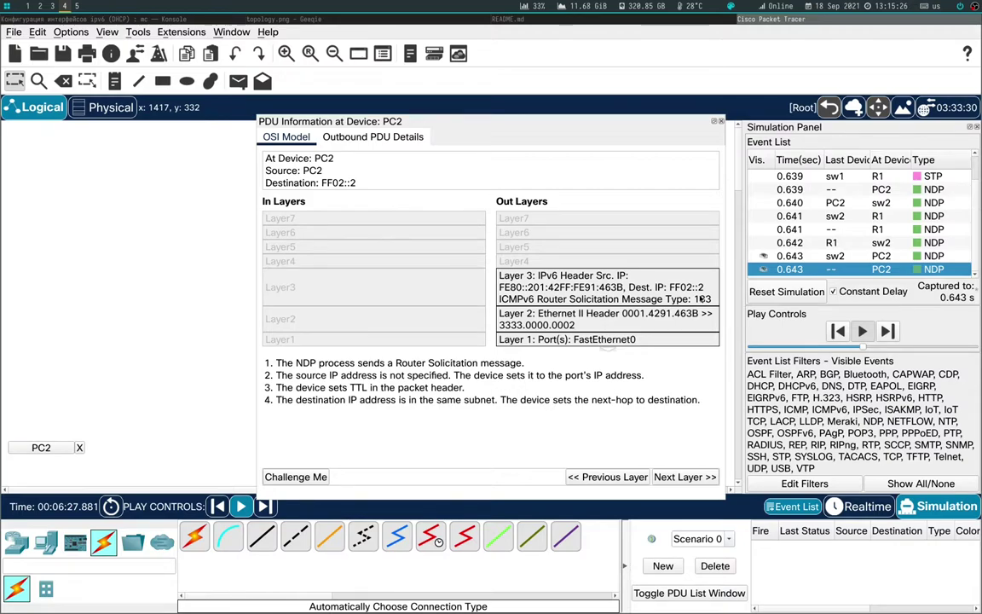
{"action": "key", "text": "Down"}
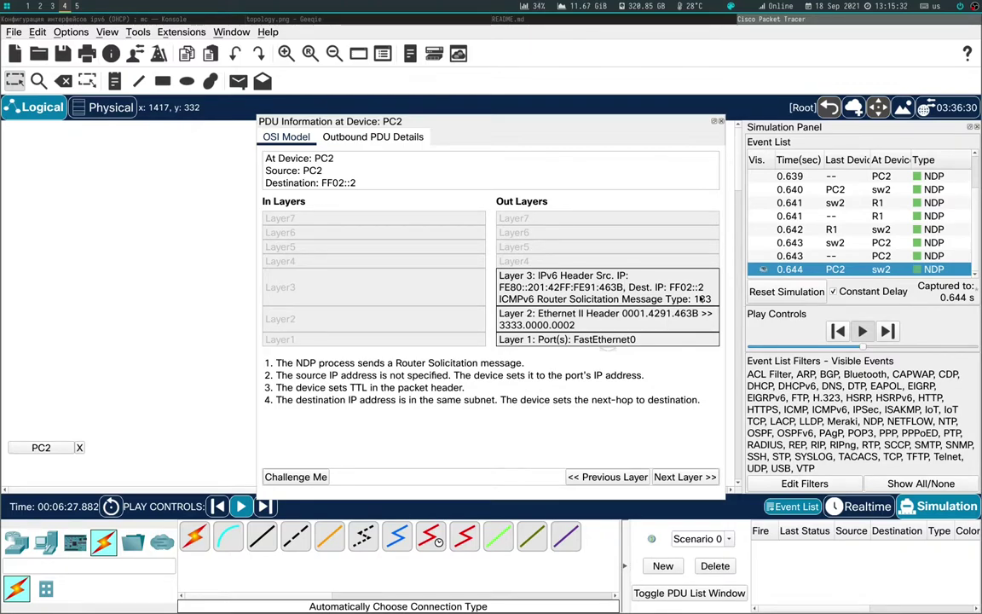
{"action": "key", "text": "Down"}
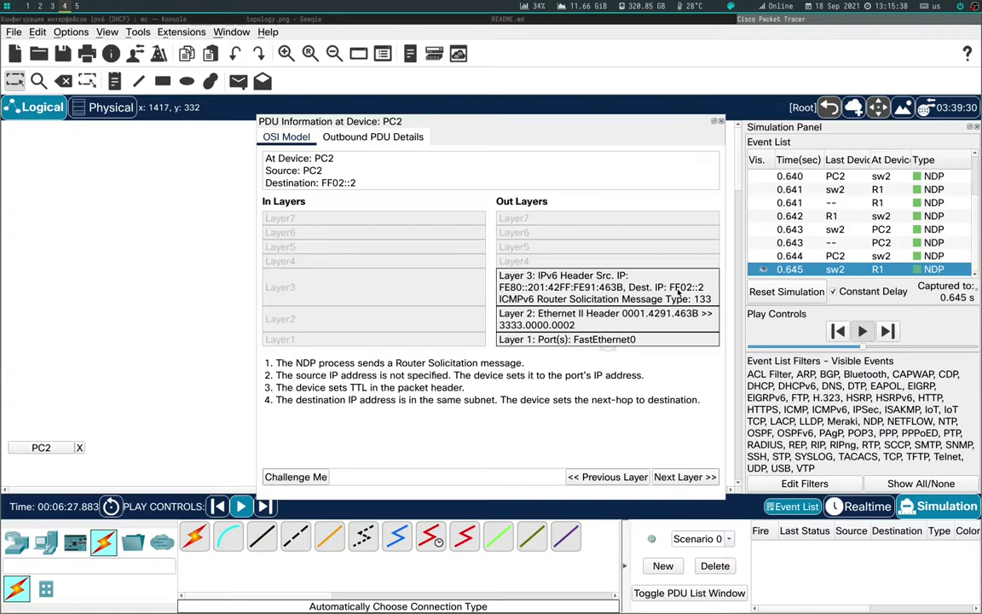
{"action": "key", "text": "alt+c"}
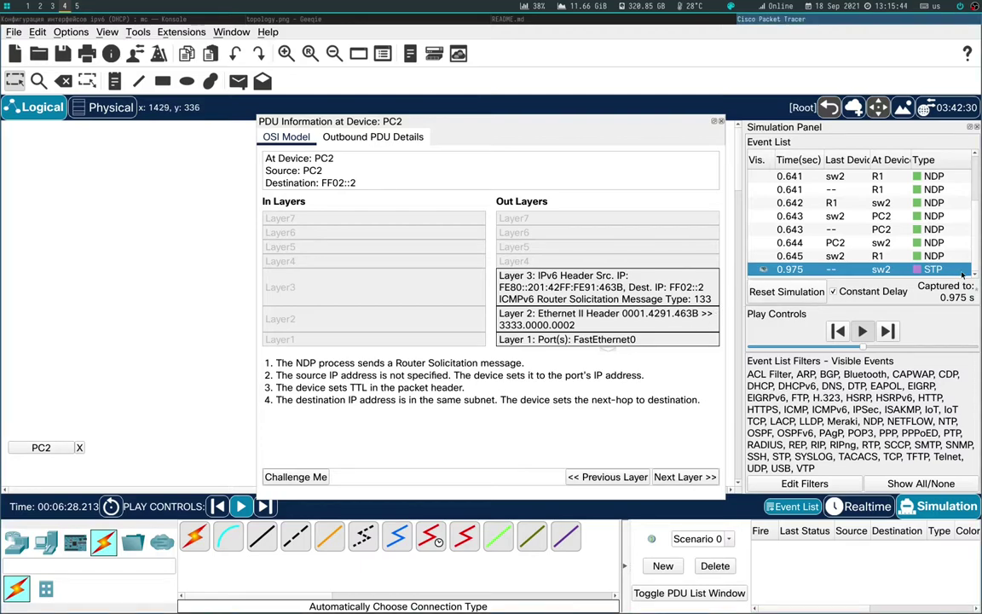
Step: Examine the inbound PDU details of the NDP event at R1, focusing on the target address and link layer address
{"action": "left_click", "coordinate": [934, 230]}
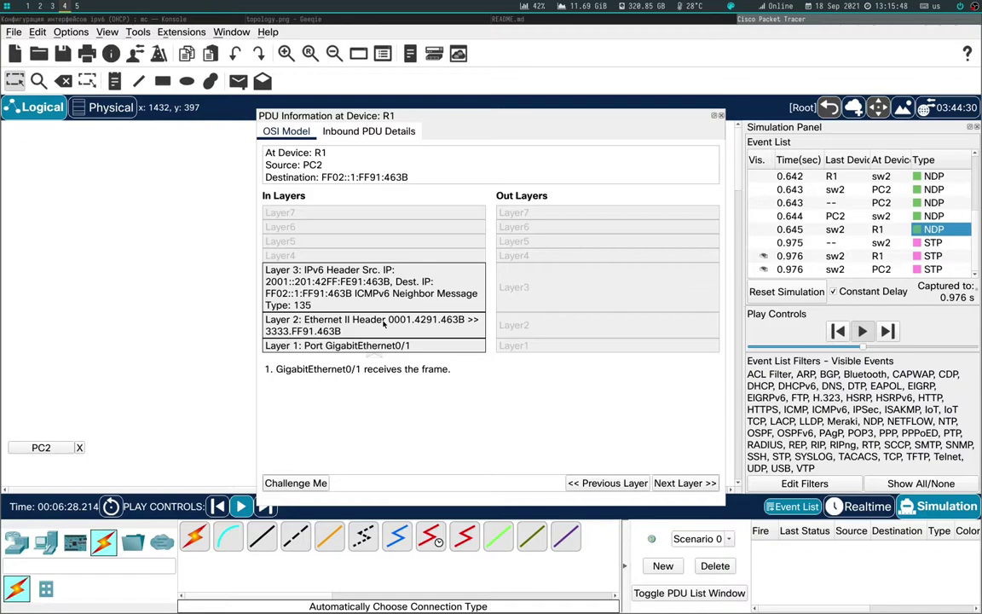
{"action": "left_click", "coordinate": [377, 133]}
{"action": "scroll", "coordinate": [475, 441], "scroll_direction": "down", "scroll_amount": 10}
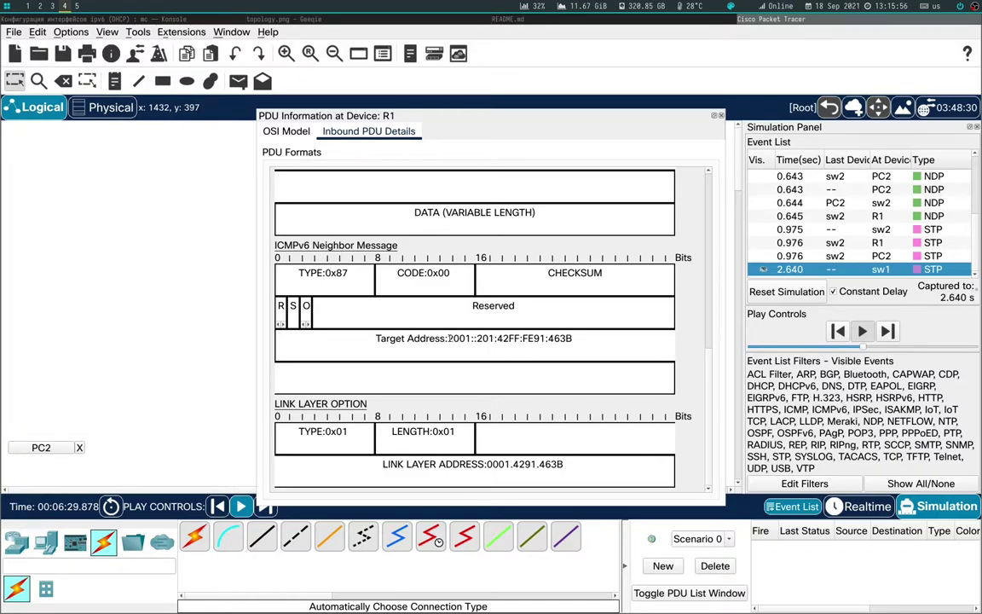
{"action": "left_click_drag", "start_coordinate": [447, 339], "coordinate": [576, 340]}
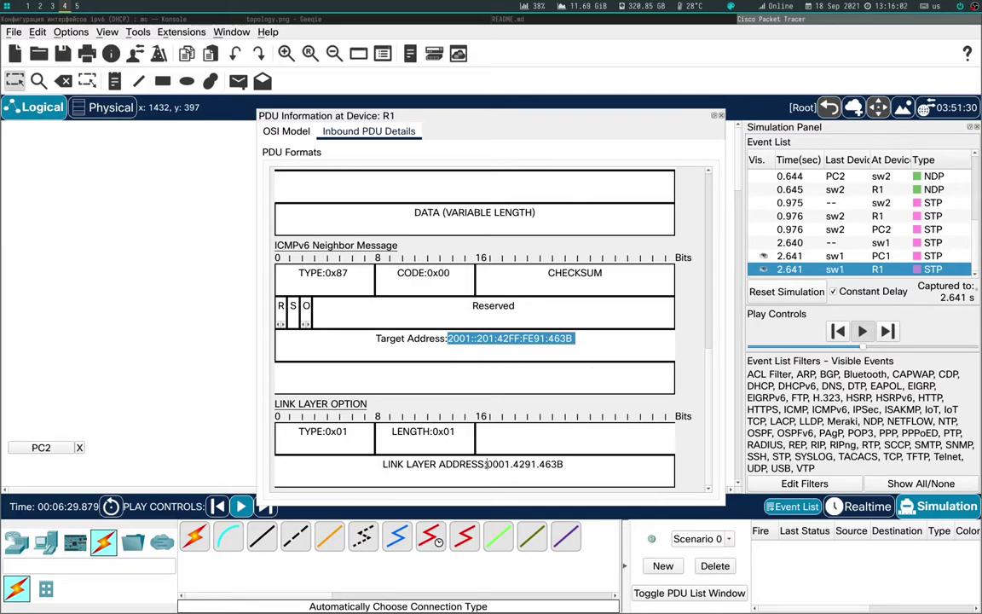
{"action": "left_click_drag", "start_coordinate": [487, 464], "coordinate": [596, 463]}
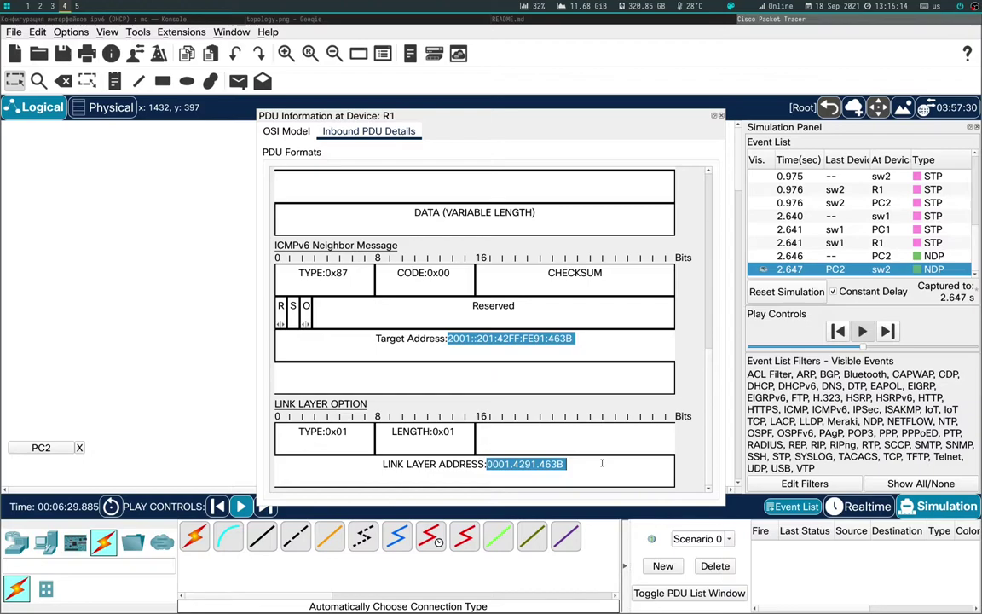
{"action": "left_click", "coordinate": [439, 337]}
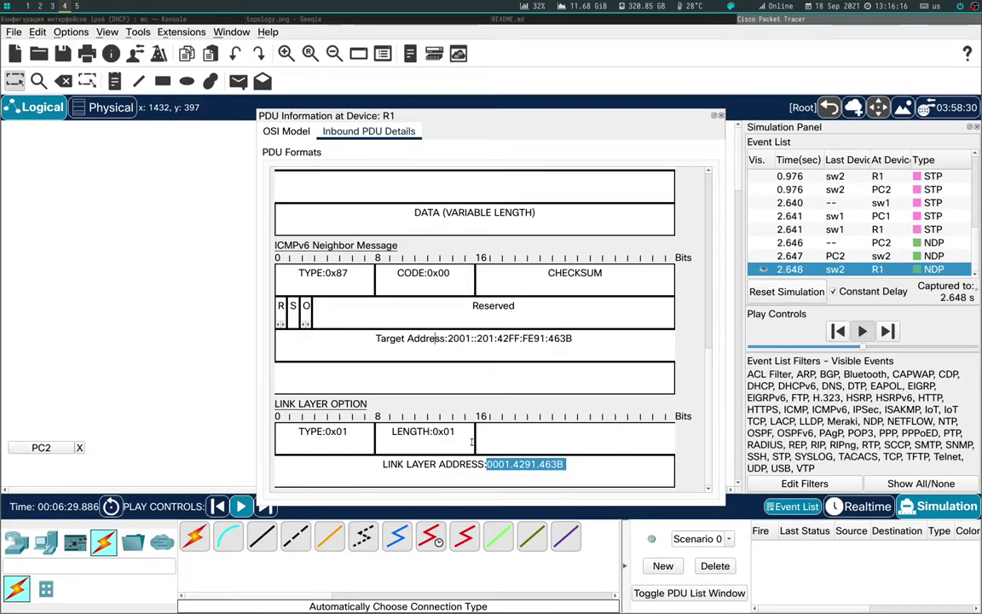
{"action": "left_click", "coordinate": [486, 464]}
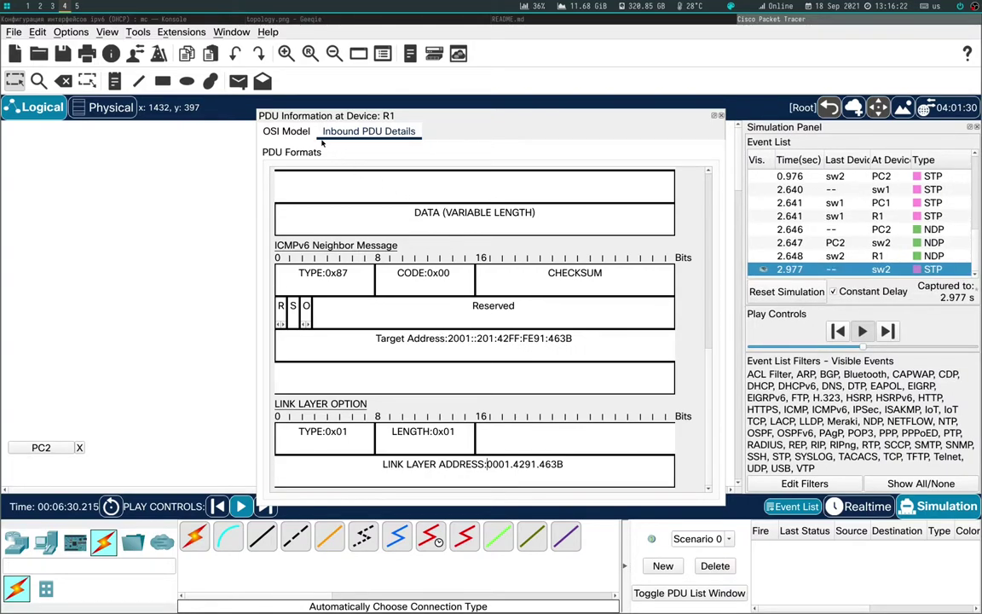
Step: Close the PDU information, return to Realtime mode and check the link-local address of PC2's FastEthernet0
{"action": "left_click", "coordinate": [720, 116]}
{"action": "left_click", "coordinate": [864, 506]}
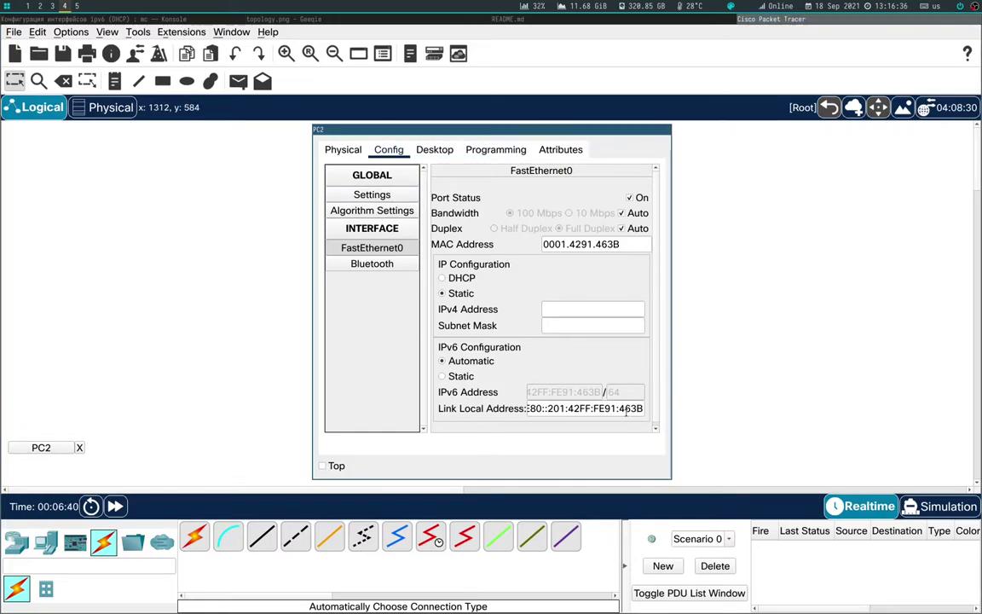
{"action": "left_click_drag", "start_coordinate": [536, 409], "coordinate": [646, 409]}
{"action": "left_click", "coordinate": [545, 409]}
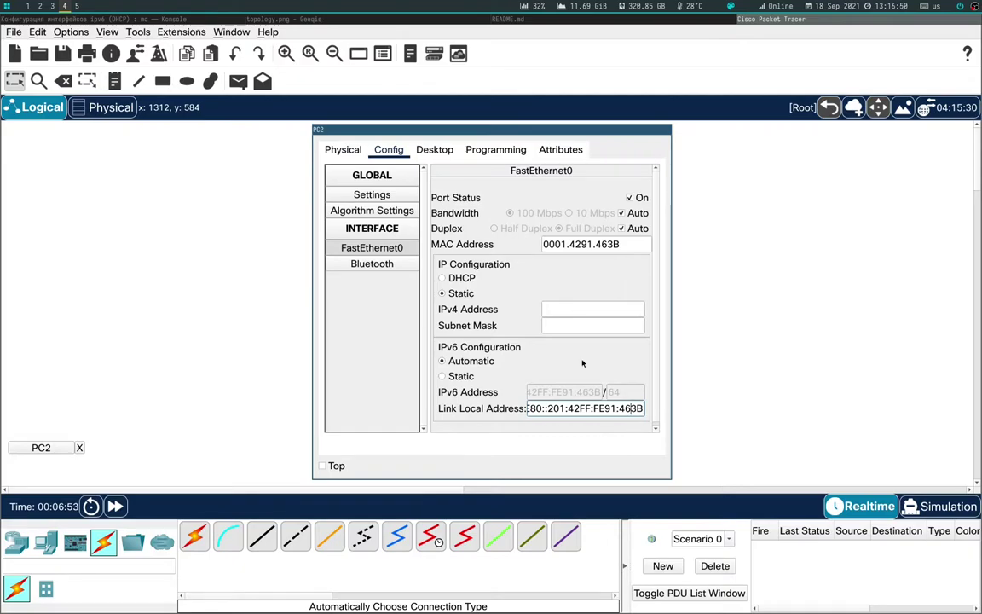
Step: Review PC2's IPv6 default gateway in its global settings and its FastEthernet0 IPv6 addresses
{"action": "left_click", "coordinate": [373, 211]}
{"action": "left_click", "coordinate": [372, 194]}
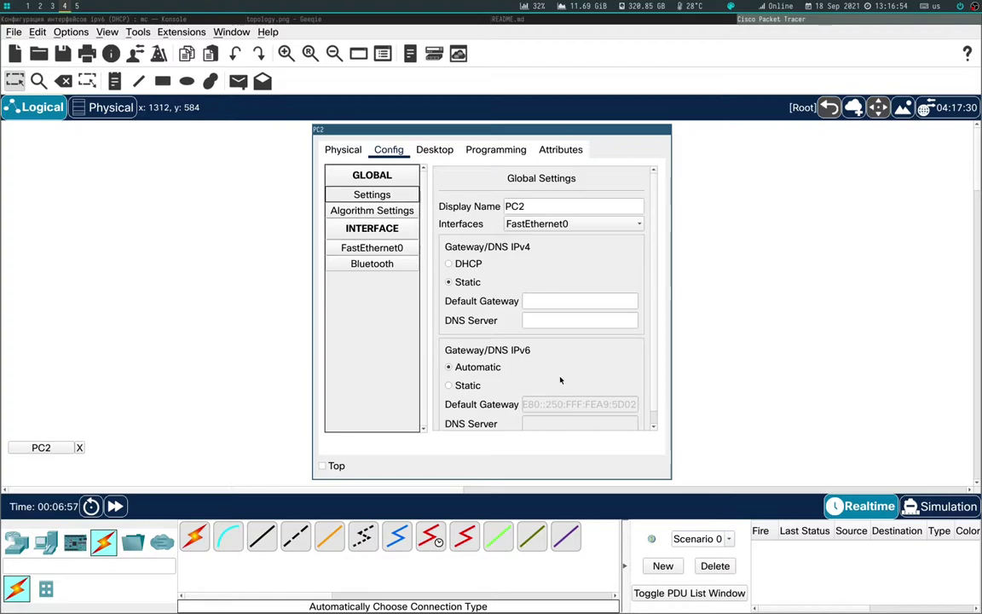
{"action": "scroll", "coordinate": [512, 367], "scroll_direction": "down", "scroll_amount": 1}
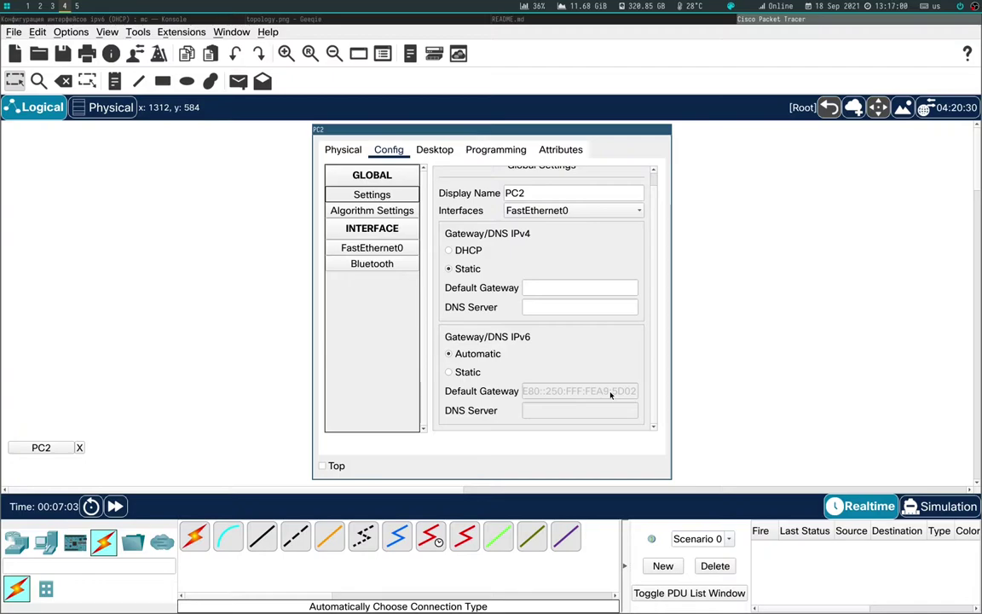
{"action": "left_click", "coordinate": [363, 247]}
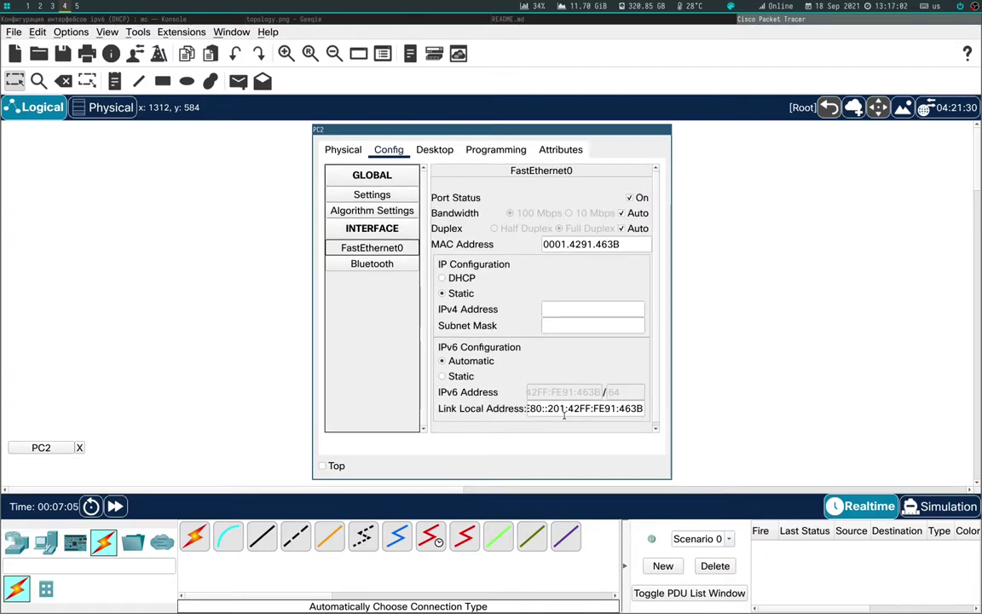
{"action": "left_click_drag", "start_coordinate": [550, 408], "coordinate": [643, 409]}
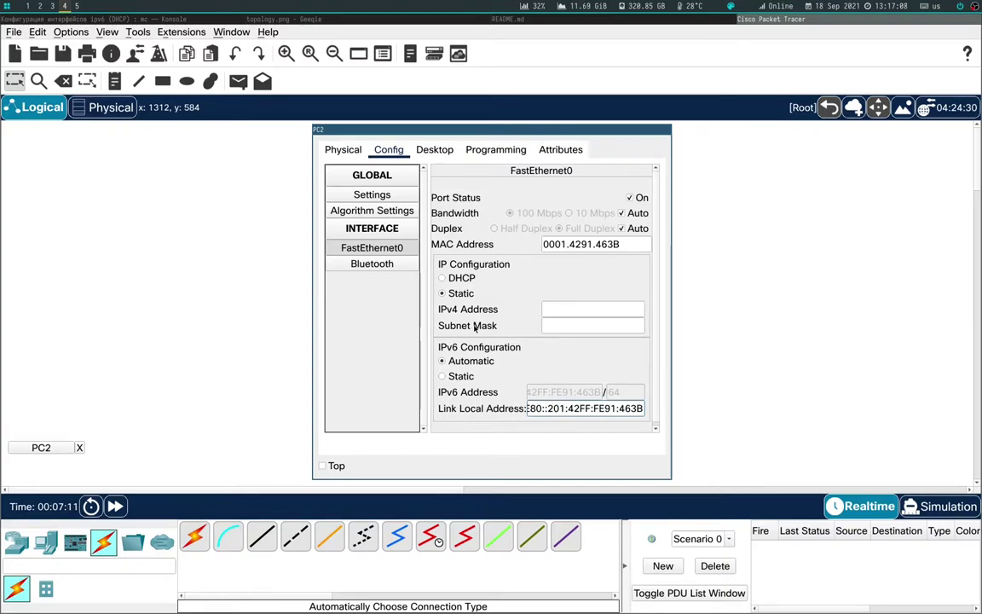
Step: Run ipconfig /all in PC2's Command Prompt
{"action": "left_click", "coordinate": [434, 150]}
{"action": "left_click", "coordinate": [526, 167]}
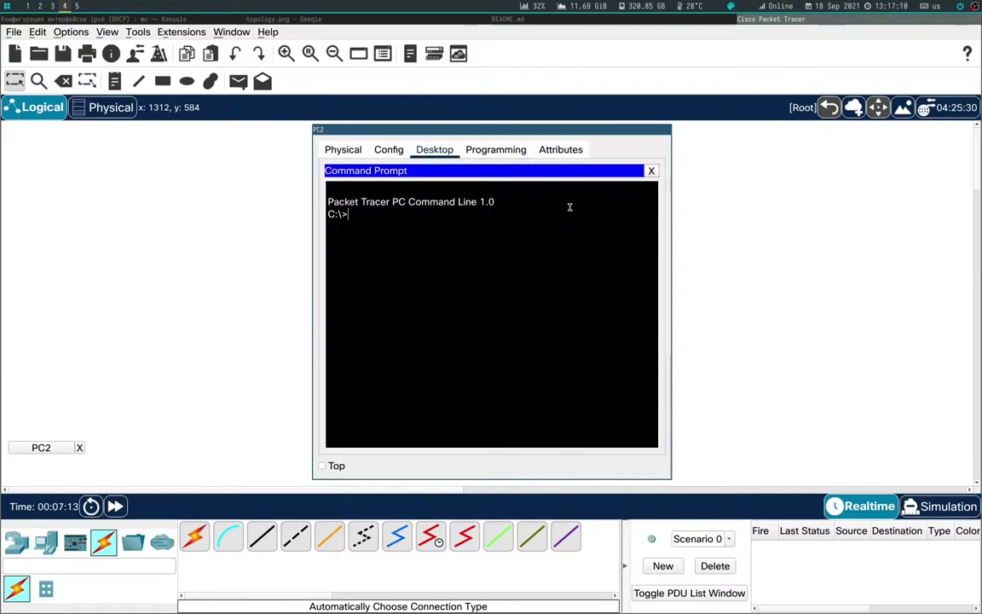
{"action": "type", "text": "ipconf"}
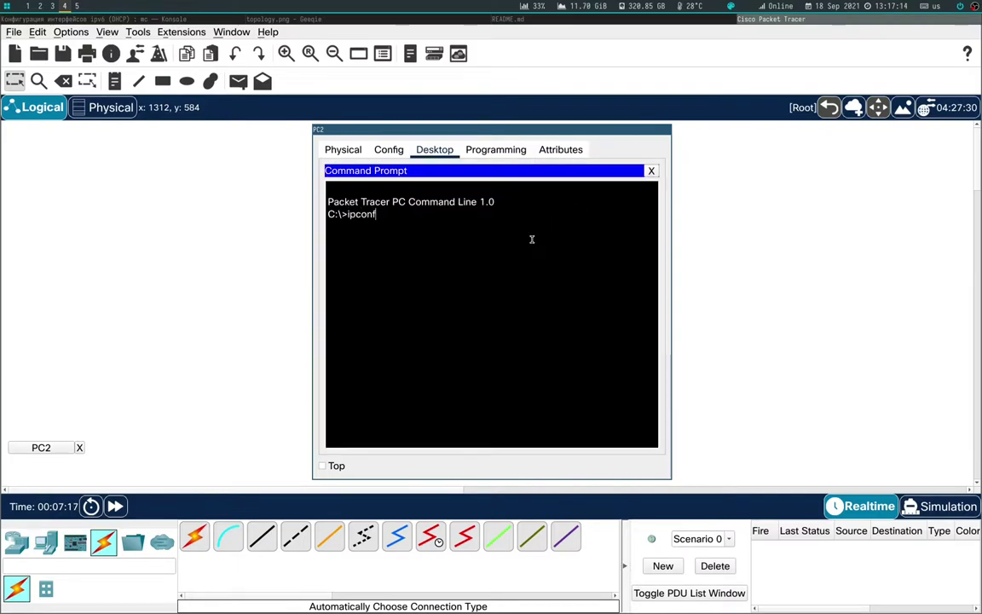
{"action": "type", "text": "ig /all"}
{"action": "key", "text": "Return"}
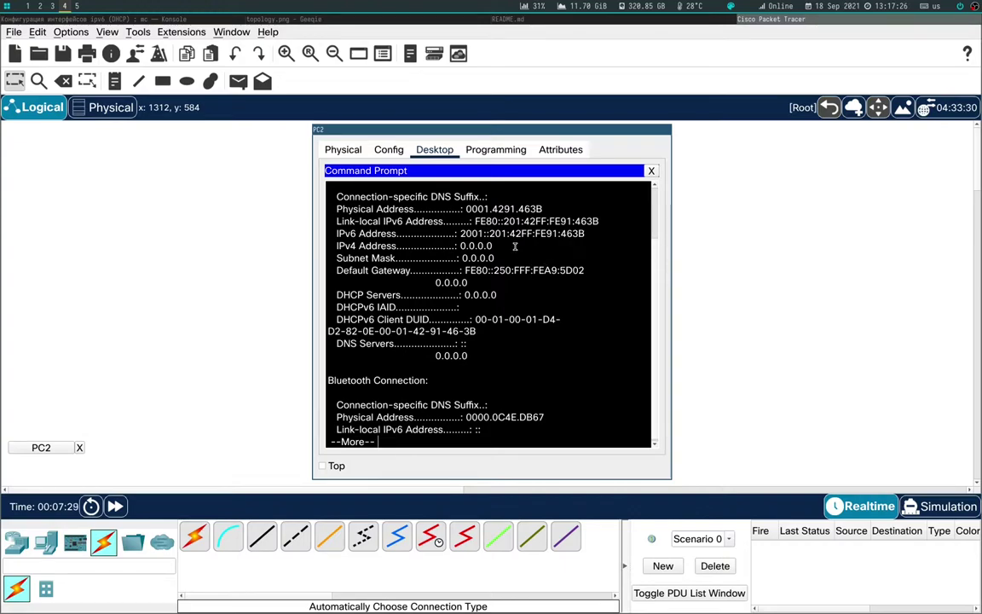
Step: Compare the interface identifier parts of PC2's link-local and global IPv6 addresses in the ipconfig output
{"action": "left_click_drag", "start_coordinate": [489, 234], "coordinate": [585, 233]}
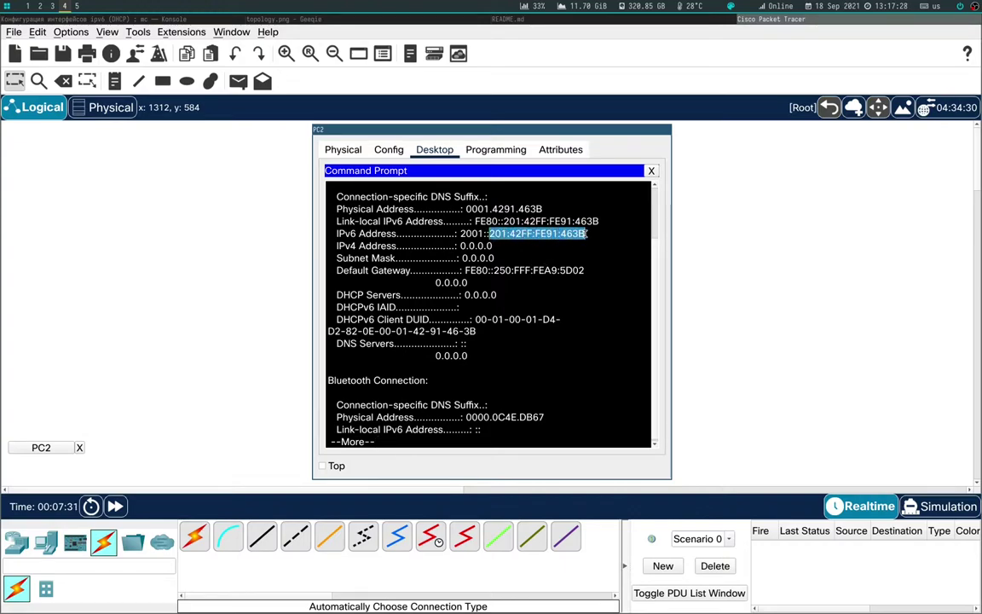
{"action": "left_click_drag", "start_coordinate": [503, 221], "coordinate": [600, 221]}
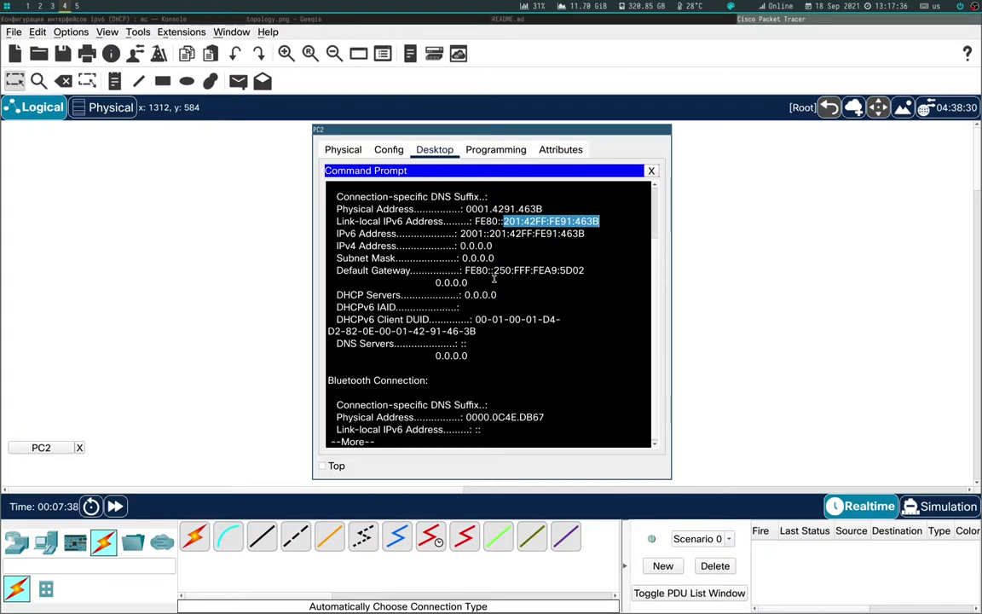
{"action": "left_click_drag", "start_coordinate": [490, 234], "coordinate": [586, 233]}
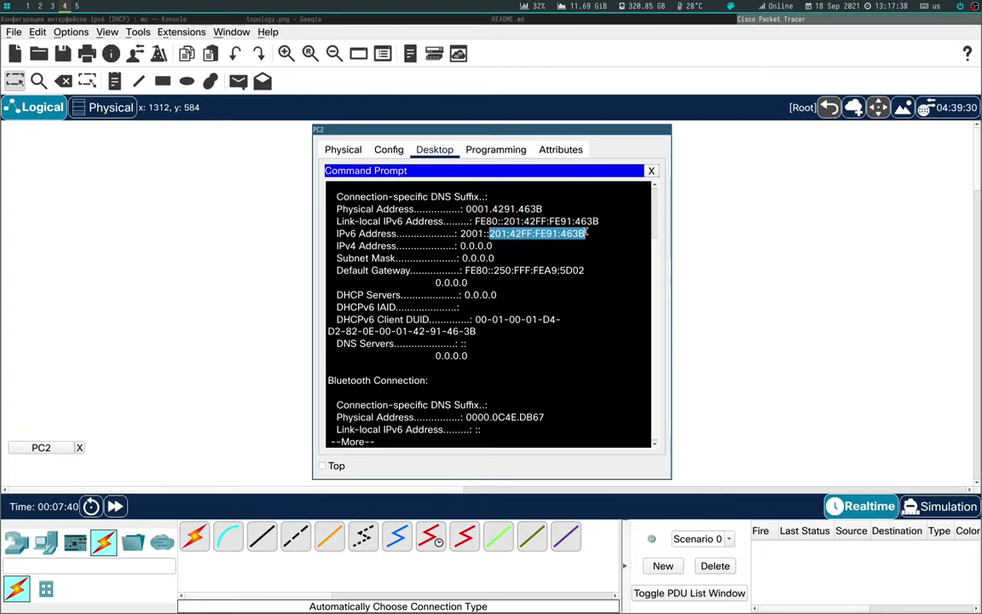
Step: Finish the paged ipconfig output, run ipv6config in PC2's Command Prompt and close PC2's window
{"action": "left_click", "coordinate": [454, 378]}
{"action": "key", "text": "space"}
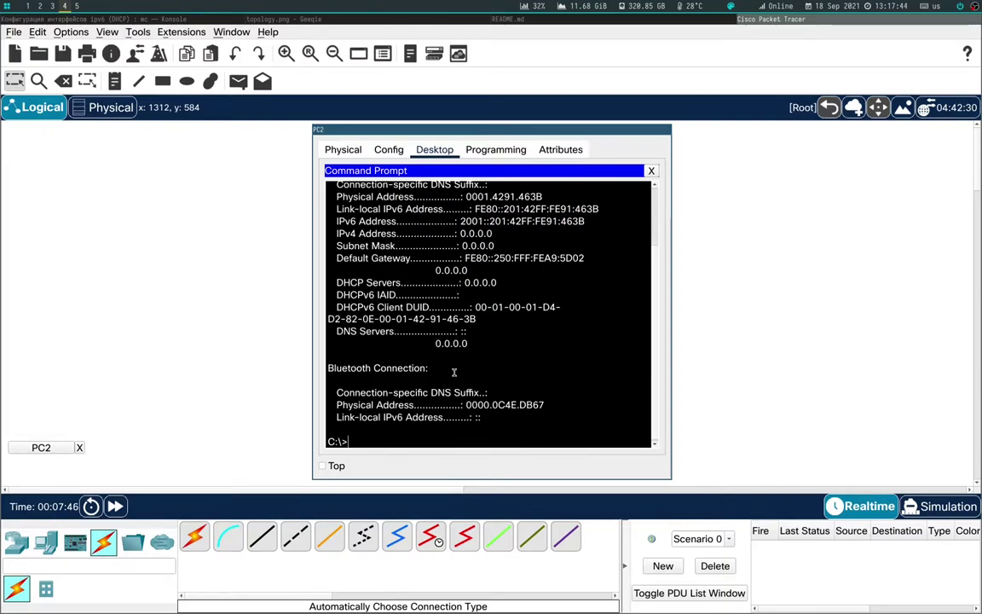
{"action": "key", "text": "Up"}
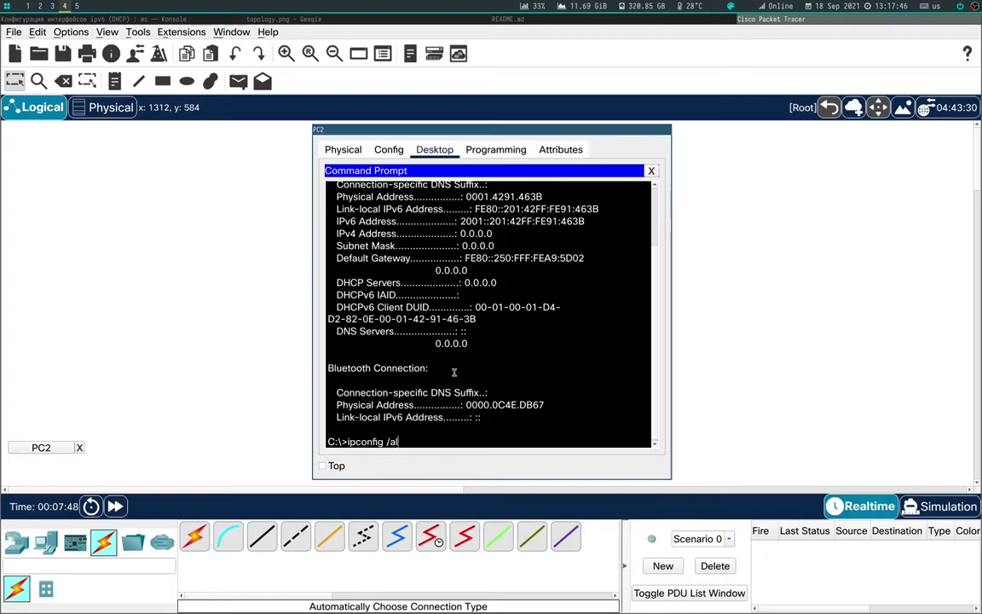
{"action": "key", "text": "BackSpace"}
{"action": "key", "text": "BackSpace"}
{"action": "key", "text": "Left"}
{"action": "key", "text": "Left"}
{"action": "key", "text": "Left"}
{"action": "key", "text": "Left"}
{"action": "key", "text": "Left"}
{"action": "key", "text": "Left"}
{"action": "type", "text": "v6"}
{"action": "key", "text": "Return"}
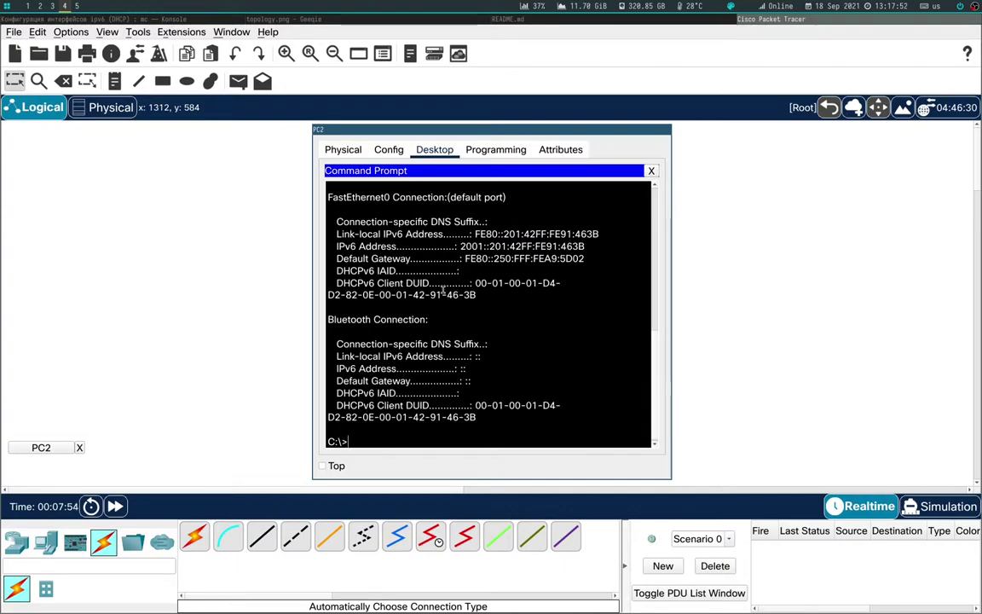
{"action": "key", "text": "alt+F4"}
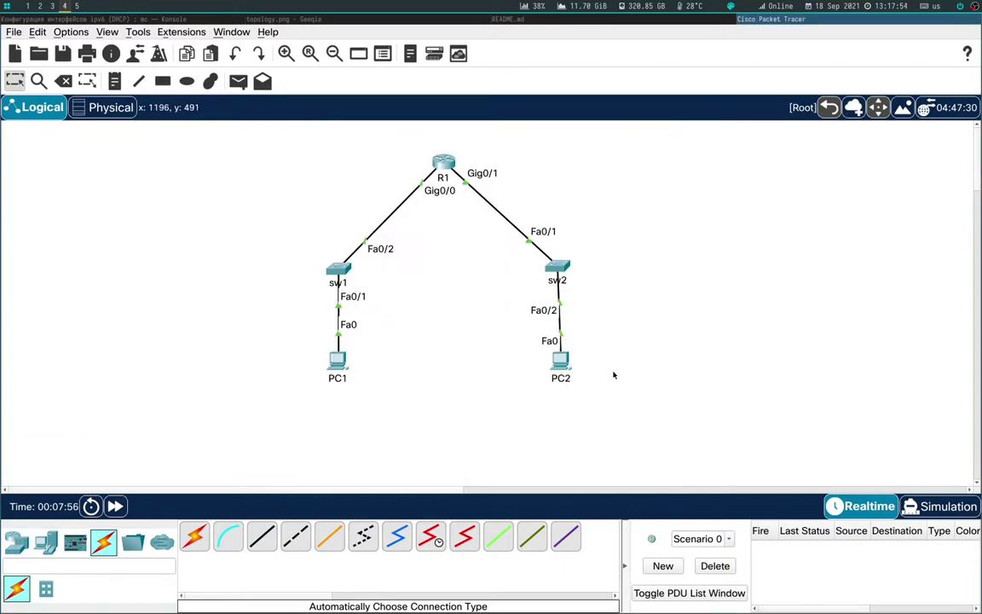
Step: Switch to Simulation mode and start playing the event capture
{"action": "key", "text": "shift+s"}
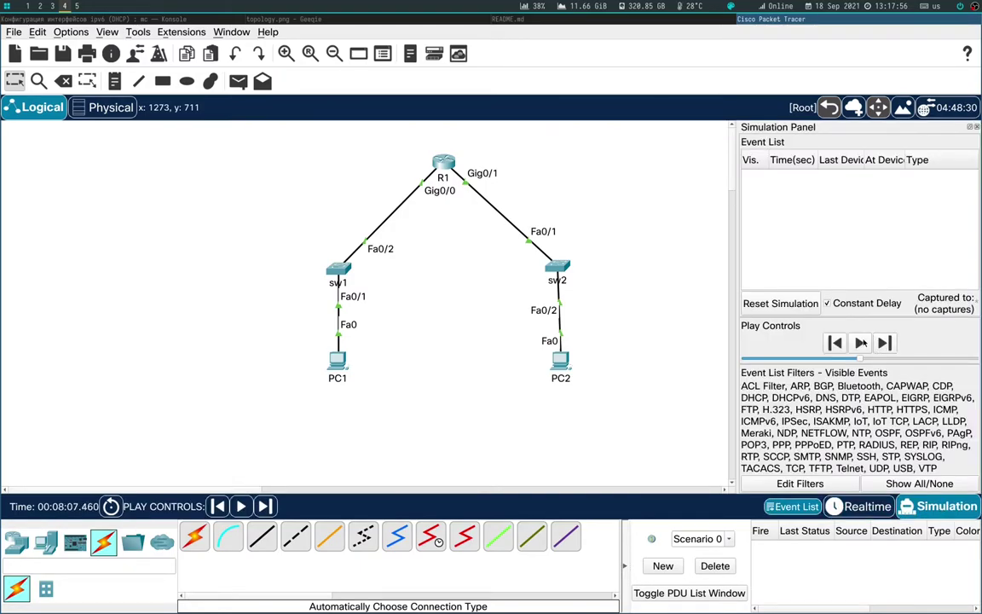
{"action": "left_click", "coordinate": [862, 343]}
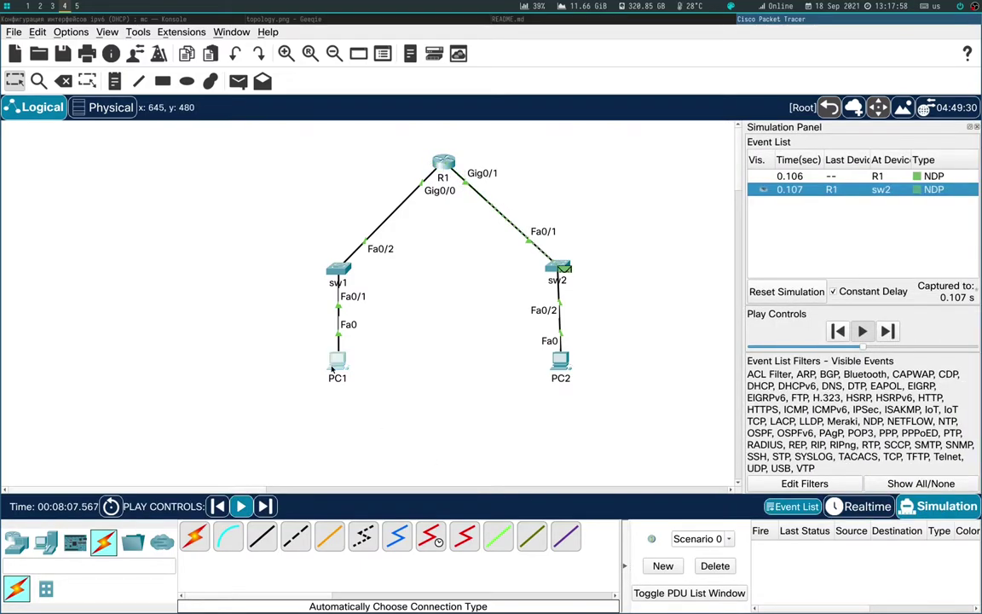
Step: Run ipconfig /all in PC1's Command Prompt and highlight the FastEthernet0 physical address in the output
{"action": "left_click", "coordinate": [335, 363]}
{"action": "left_click", "coordinate": [388, 149]}
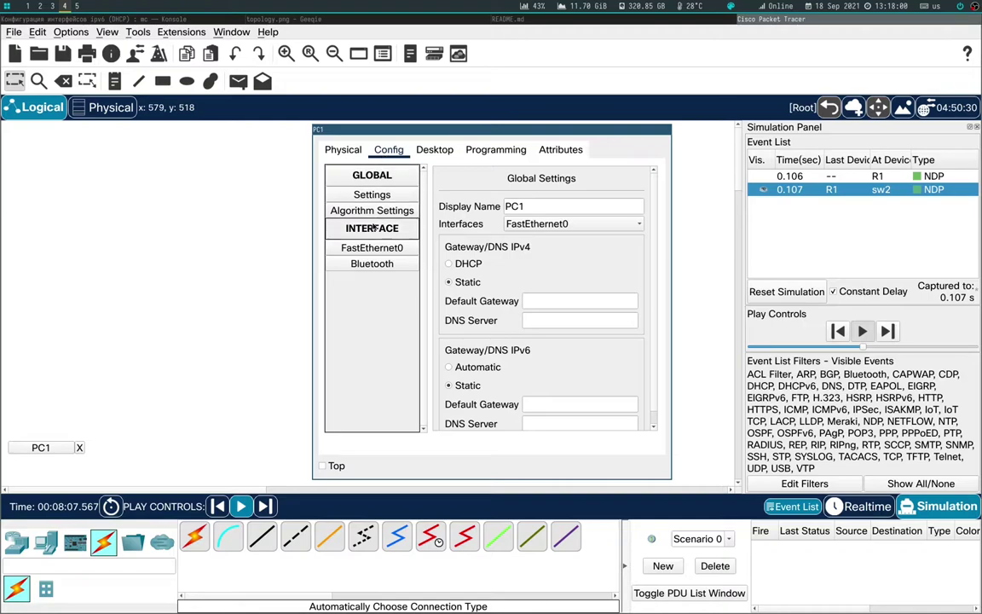
{"action": "left_click", "coordinate": [504, 151]}
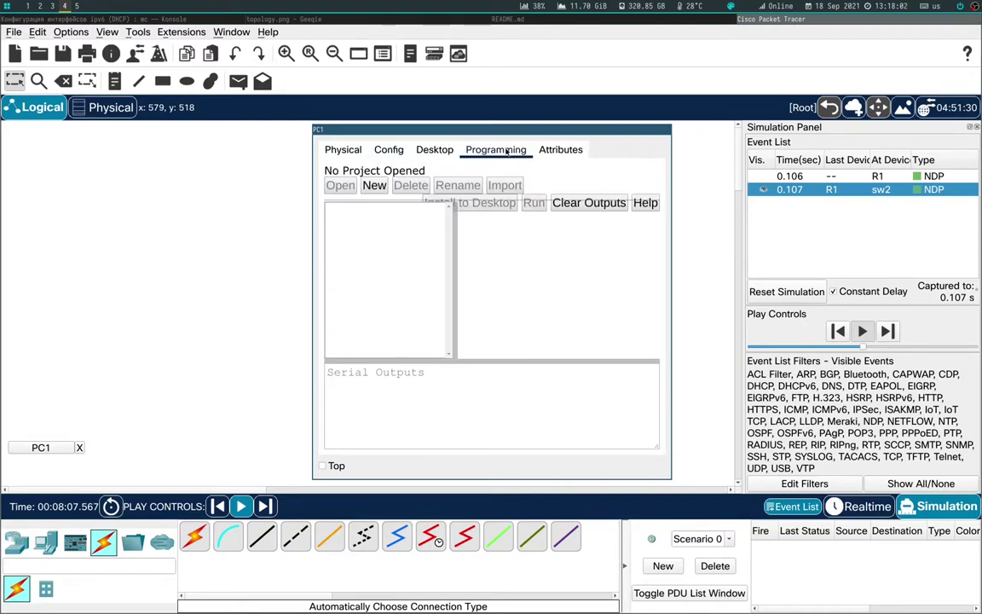
{"action": "left_click", "coordinate": [435, 149]}
{"action": "left_click", "coordinate": [492, 182]}
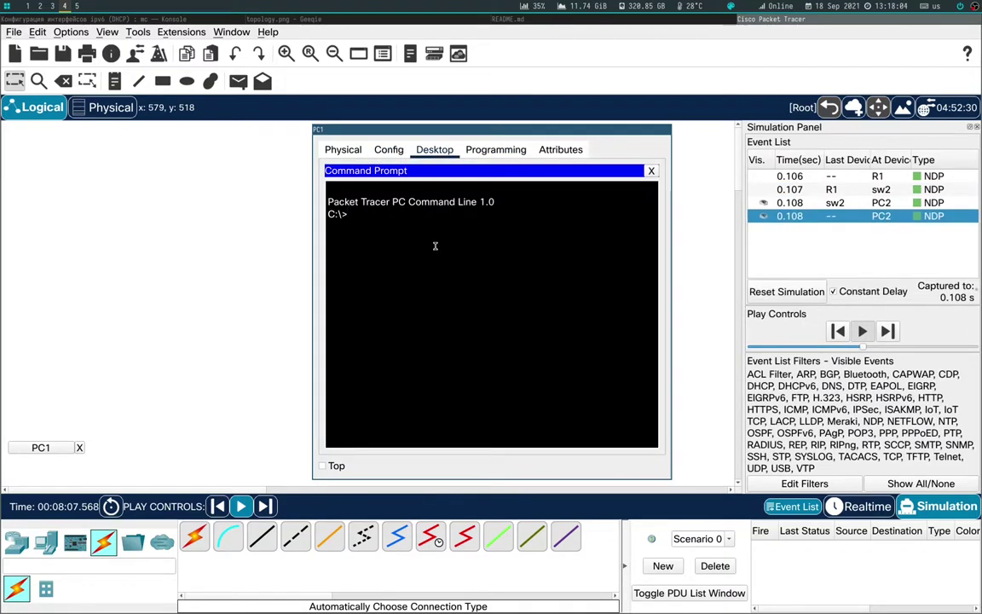
{"action": "type", "text": "ipconf"}
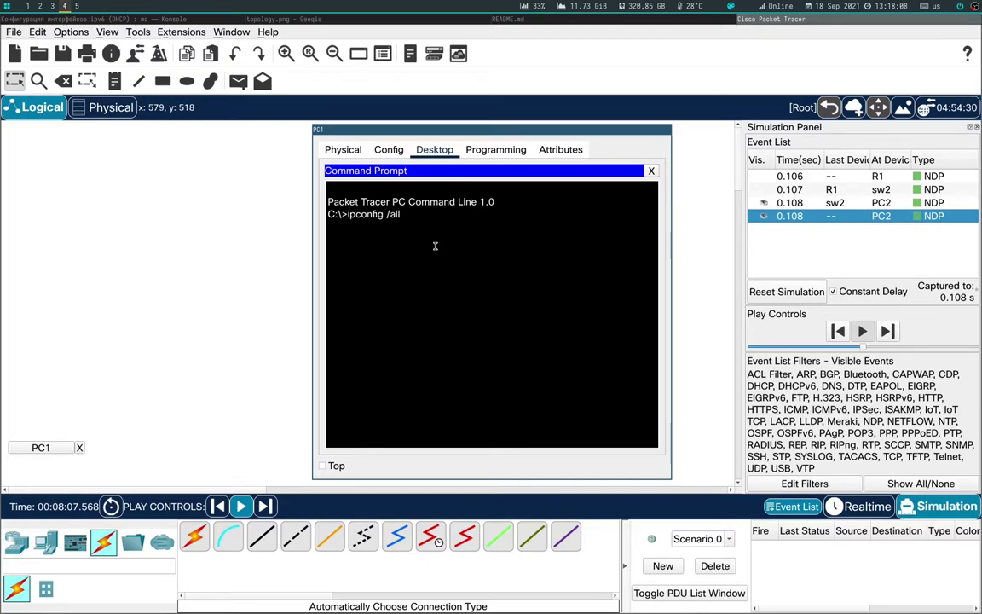
{"action": "type", "text": "ig /all"}
{"action": "key", "text": "Return"}
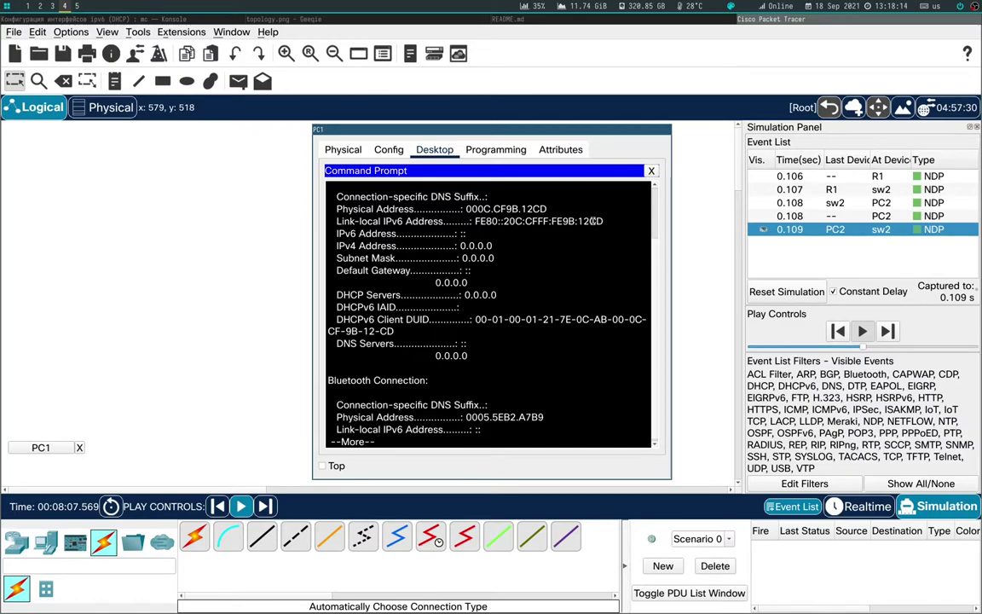
{"action": "left_click_drag", "start_coordinate": [467, 209], "coordinate": [552, 209]}
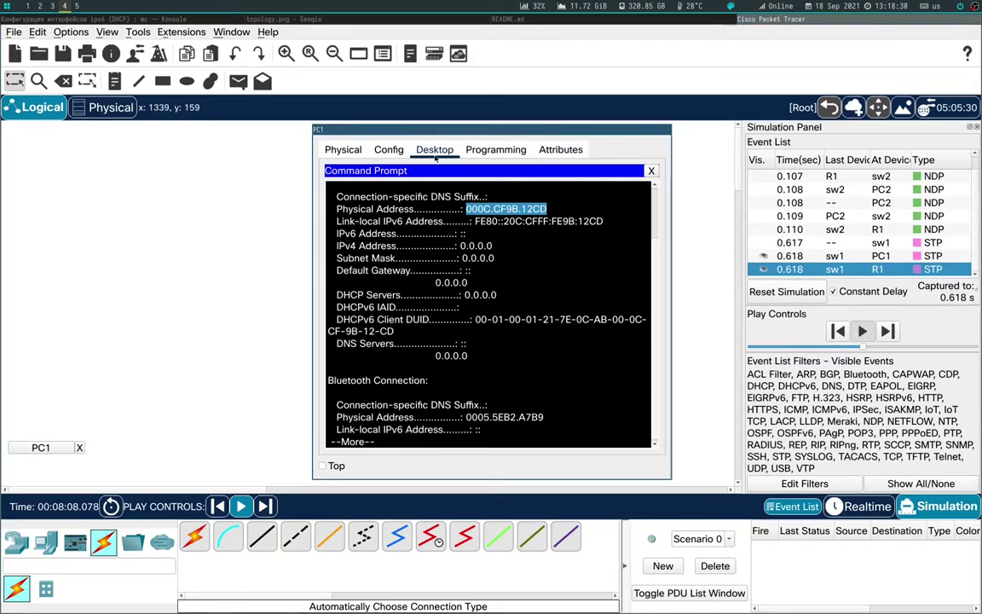
Step: Set the IPv6 configuration of PC1's FastEthernet0 interface to Automatic
{"action": "left_click", "coordinate": [388, 150]}
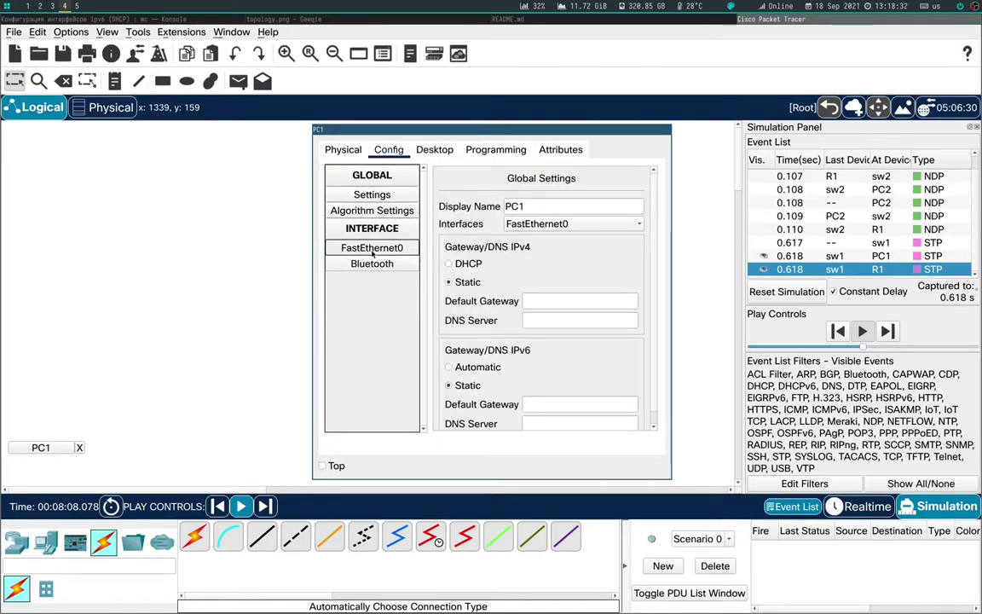
{"action": "left_click", "coordinate": [372, 247]}
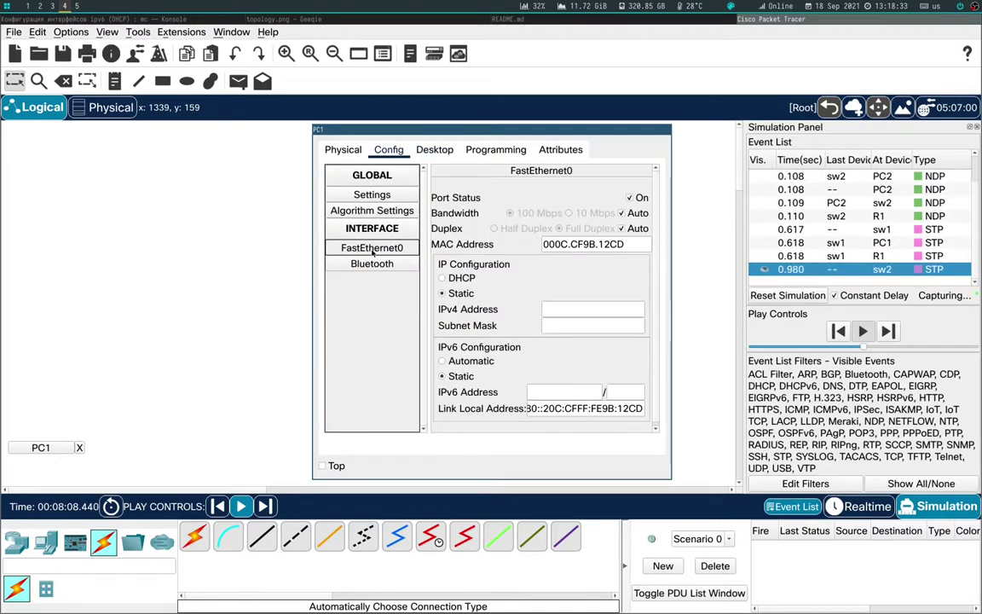
{"action": "left_click", "coordinate": [471, 362]}
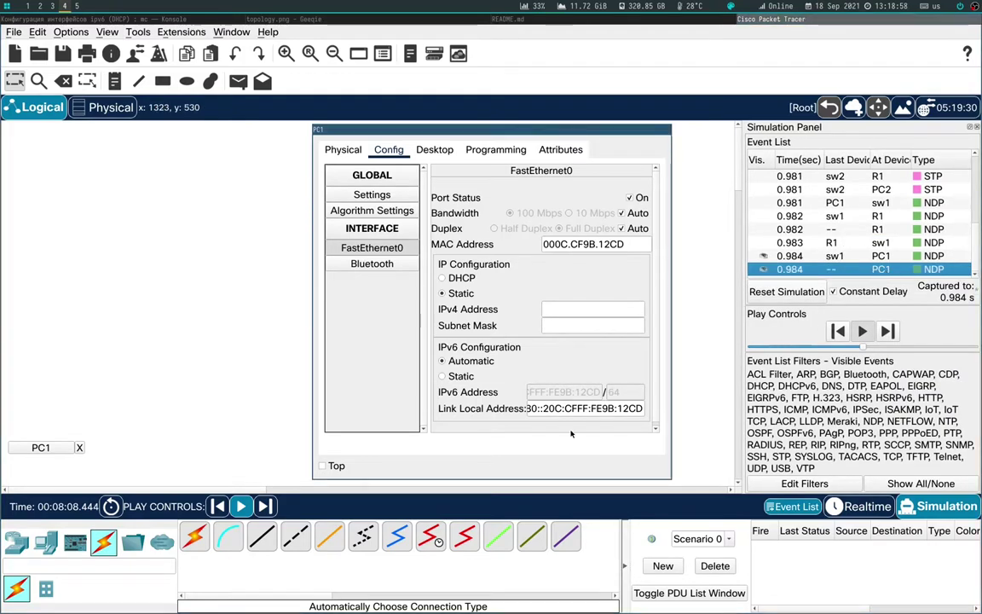
Step: Examine the OSI layers and outbound PDU details of the NDP message originating at PC1, including its ICMPv6 fields
{"action": "left_click", "coordinate": [885, 269]}
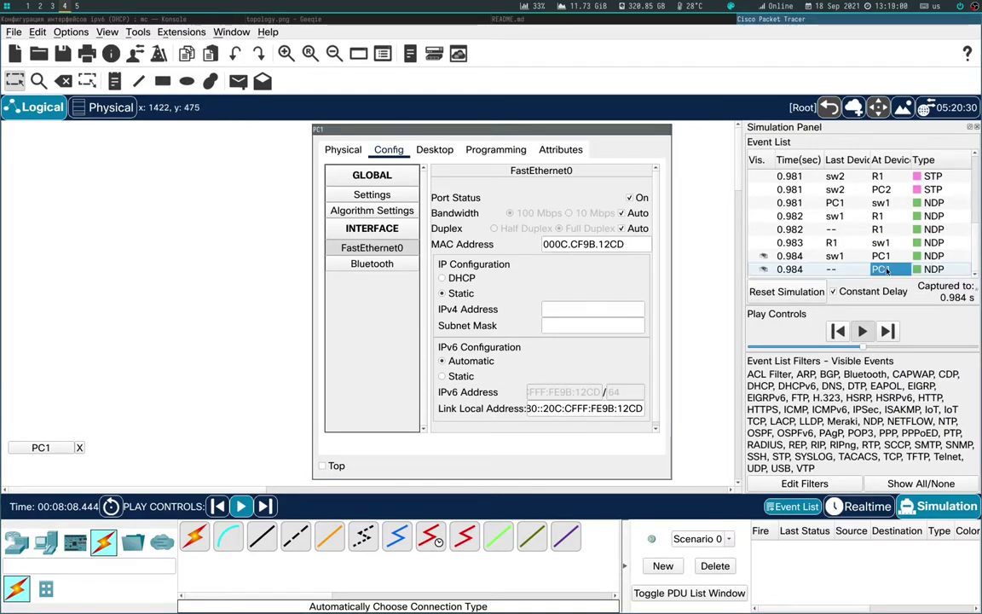
{"action": "left_click", "coordinate": [885, 269]}
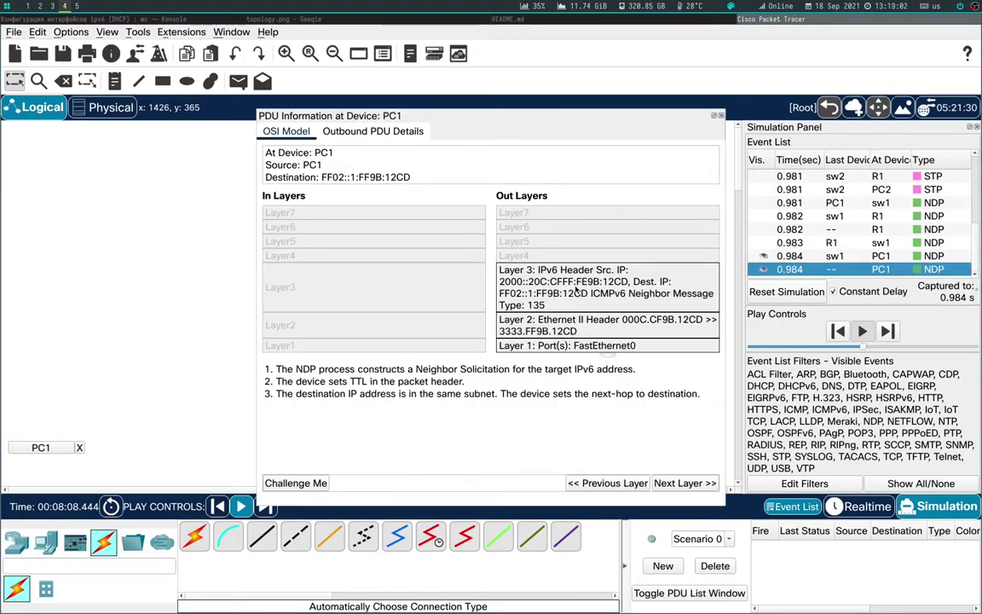
{"action": "left_click", "coordinate": [401, 131]}
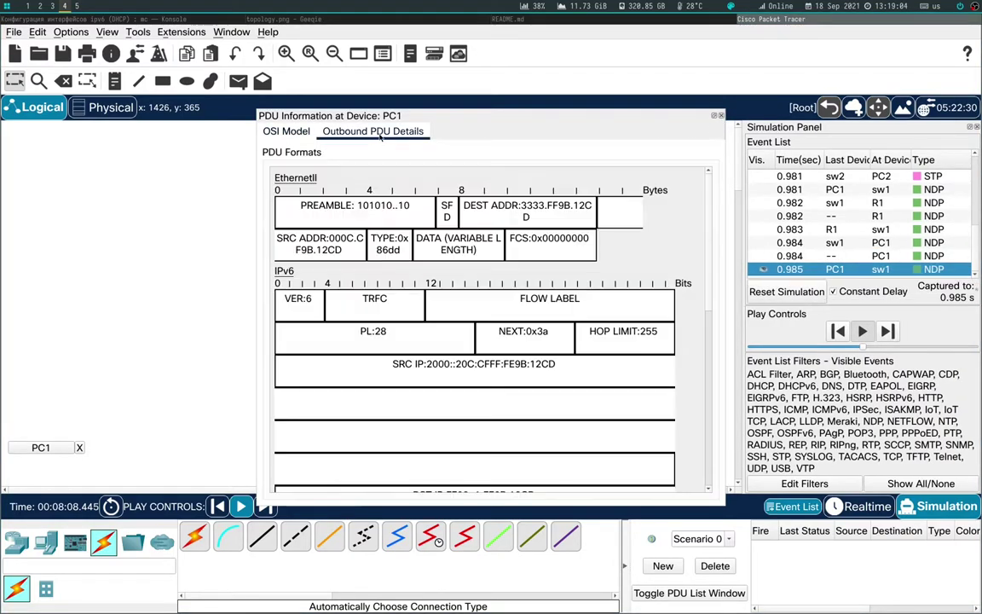
{"action": "scroll", "coordinate": [437, 334], "scroll_direction": "down", "scroll_amount": 6}
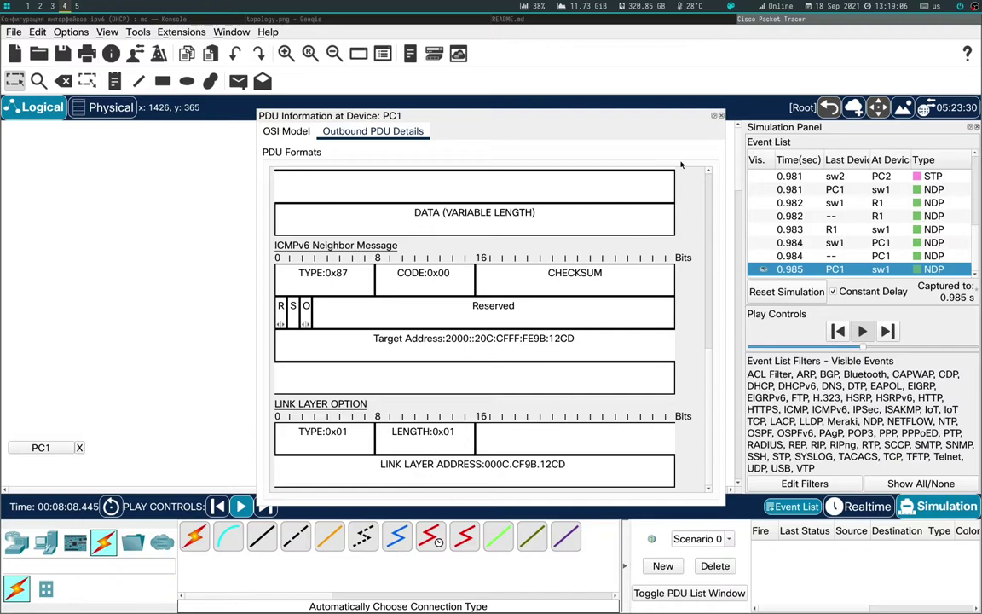
{"action": "left_click", "coordinate": [721, 115]}
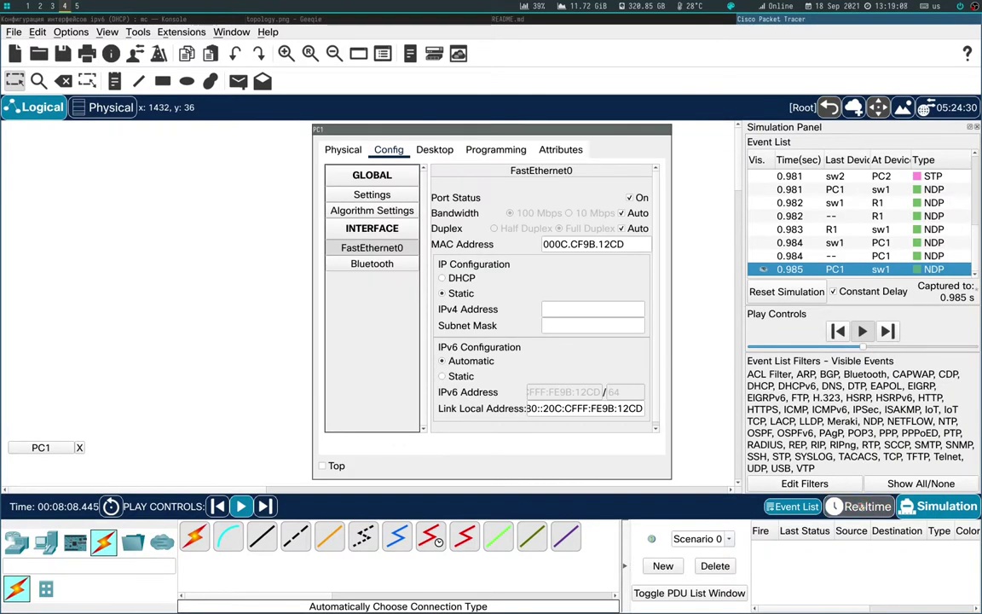
Step: Return to Realtime mode and rerun ipconfig /all in PC1's Command Prompt to check its autoconfigured addresses
{"action": "left_click", "coordinate": [865, 507]}
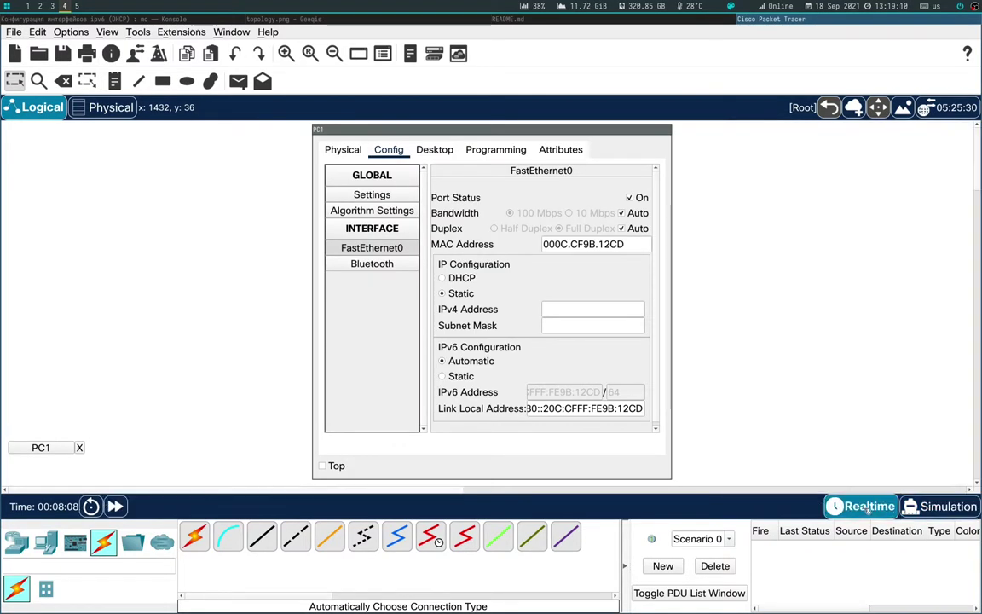
{"action": "left_click", "coordinate": [480, 152]}
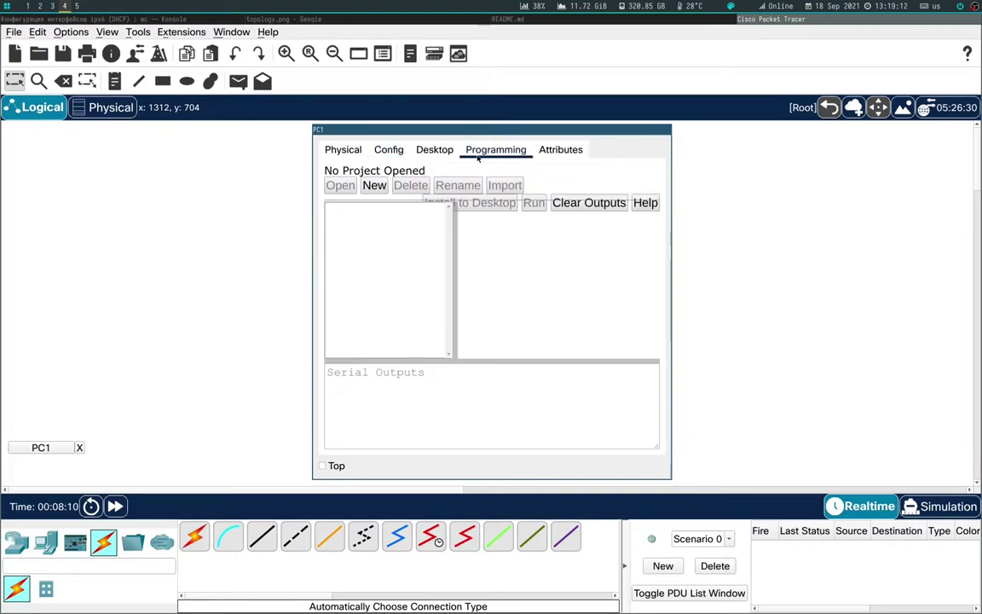
{"action": "left_click", "coordinate": [434, 150]}
{"action": "scroll", "coordinate": [535, 309], "scroll_direction": "down", "scroll_amount": 2}
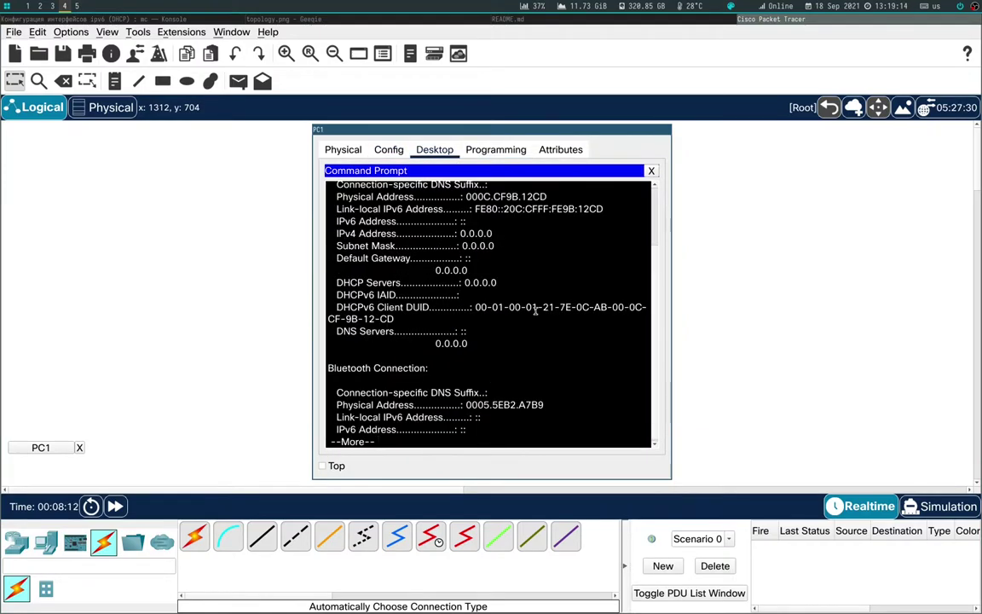
{"action": "key", "text": "q"}
{"action": "key", "text": "Up"}
{"action": "key", "text": "Return"}
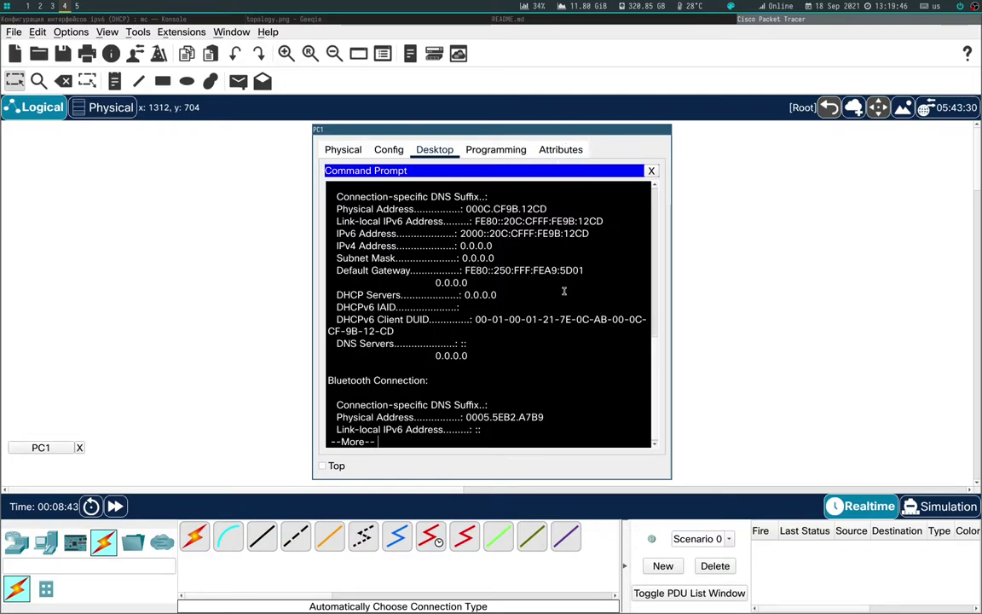
{"action": "key", "text": "alt+F4"}
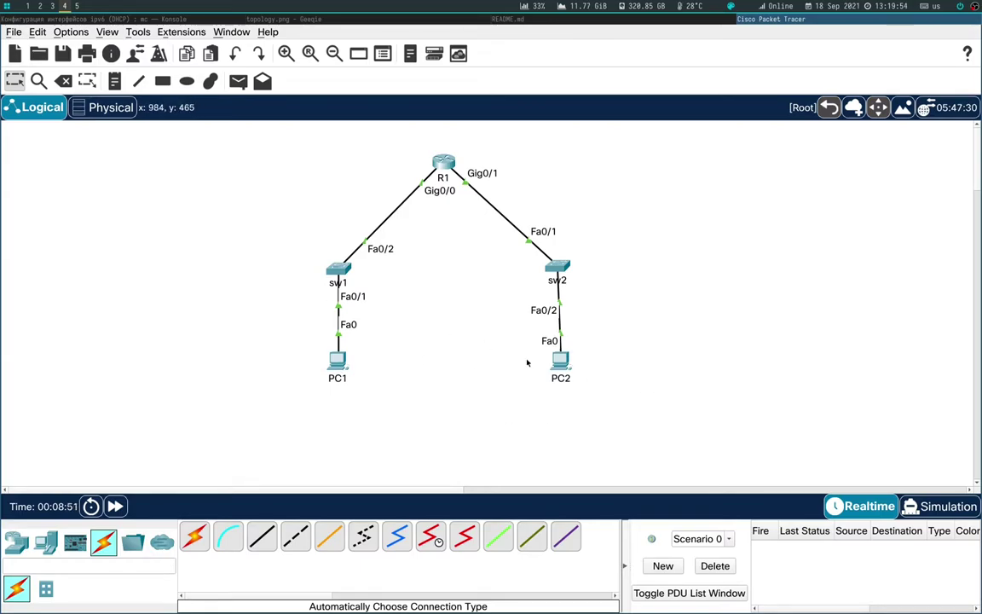
Step: Copy PC2's global IPv6 address from the ipconfig output in its Command Prompt
{"action": "left_click", "coordinate": [560, 362]}
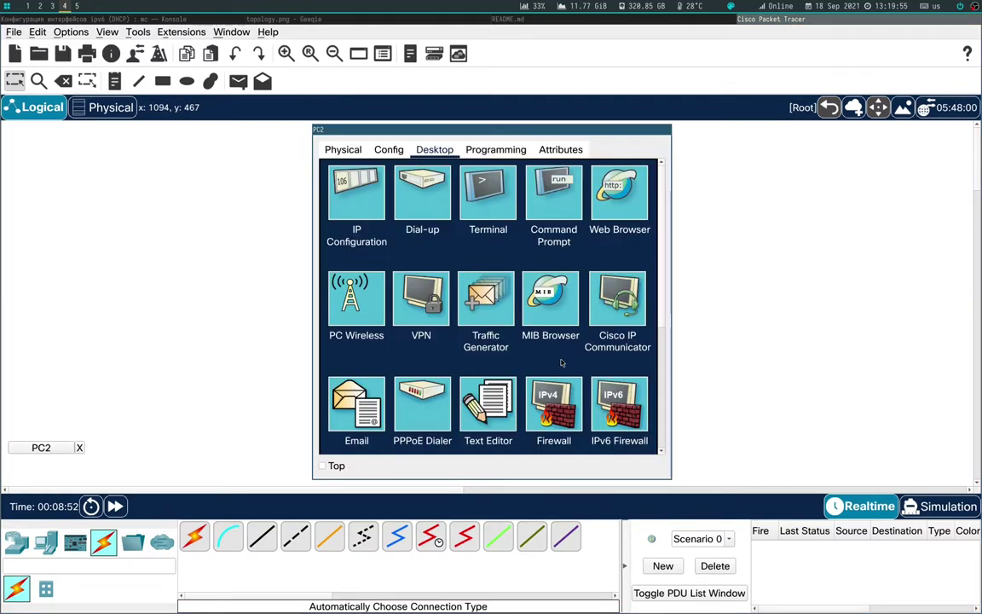
{"action": "left_click", "coordinate": [540, 194]}
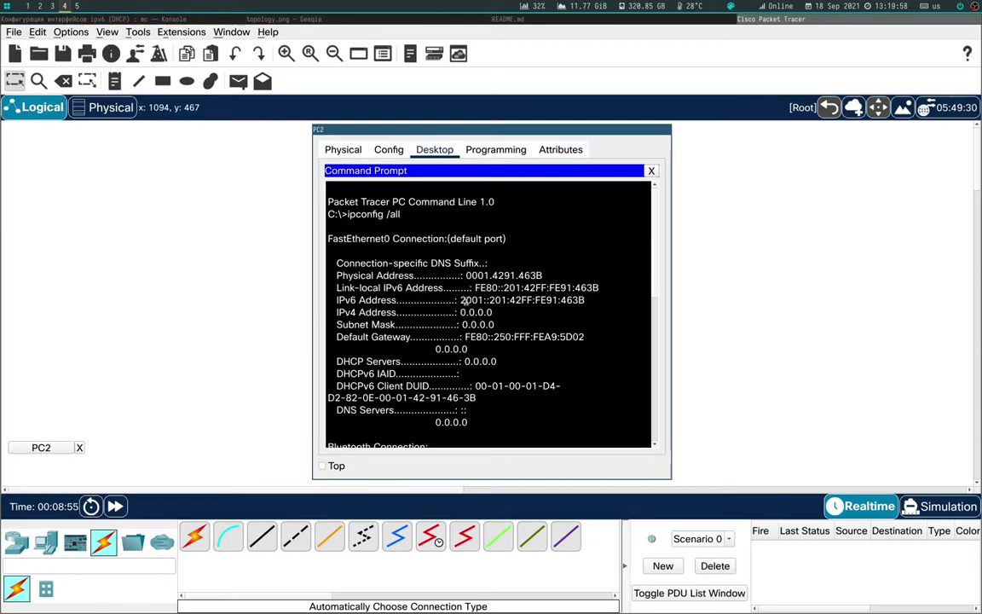
{"action": "left_click_drag", "start_coordinate": [459, 296], "coordinate": [586, 296]}
{"action": "key", "text": "super+c"}
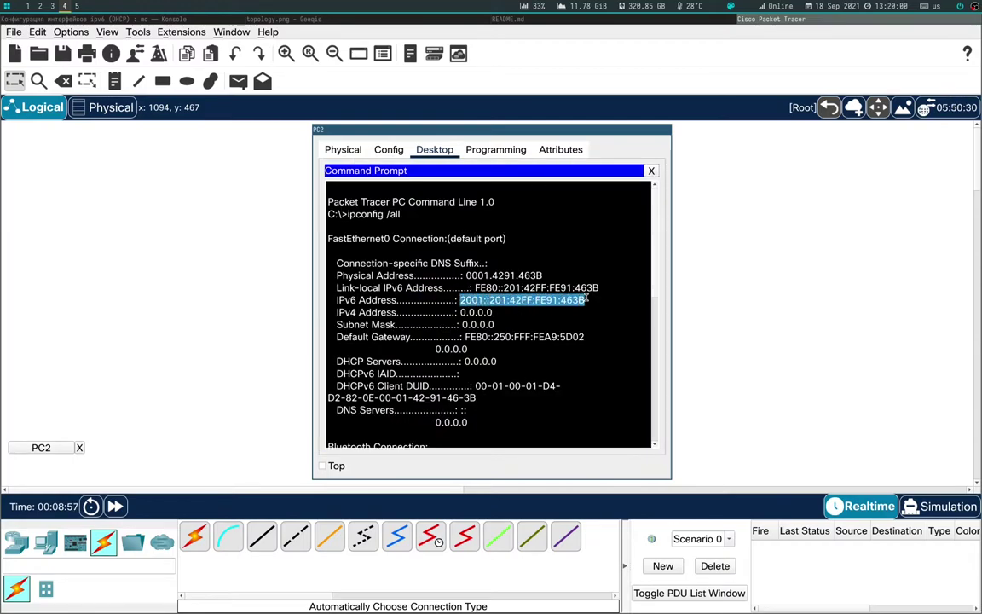
{"action": "right_click", "coordinate": [586, 298]}
{"action": "left_click", "coordinate": [627, 308]}
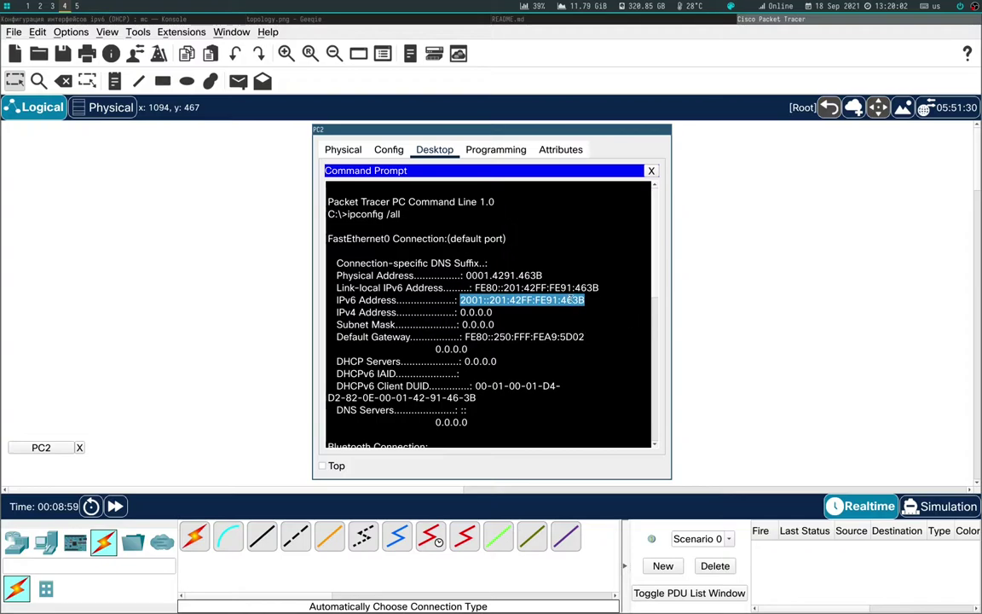
{"action": "key", "text": "Escape"}
Step: Ping PC2's address 2001::201:42FF:FE91:463B from PC1's Command Prompt and close PC1's window
{"action": "left_click", "coordinate": [333, 376]}
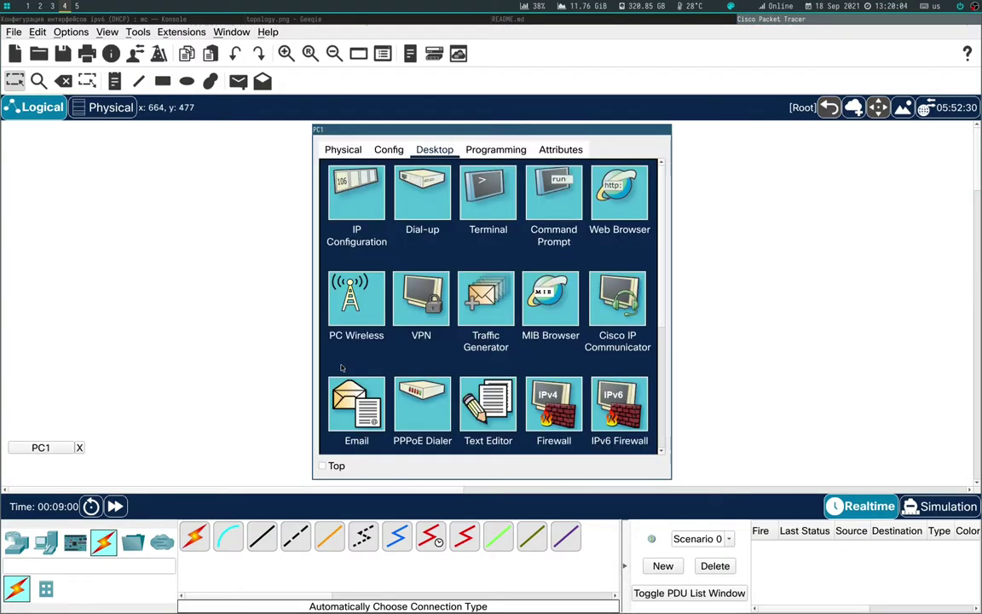
{"action": "left_click", "coordinate": [563, 245]}
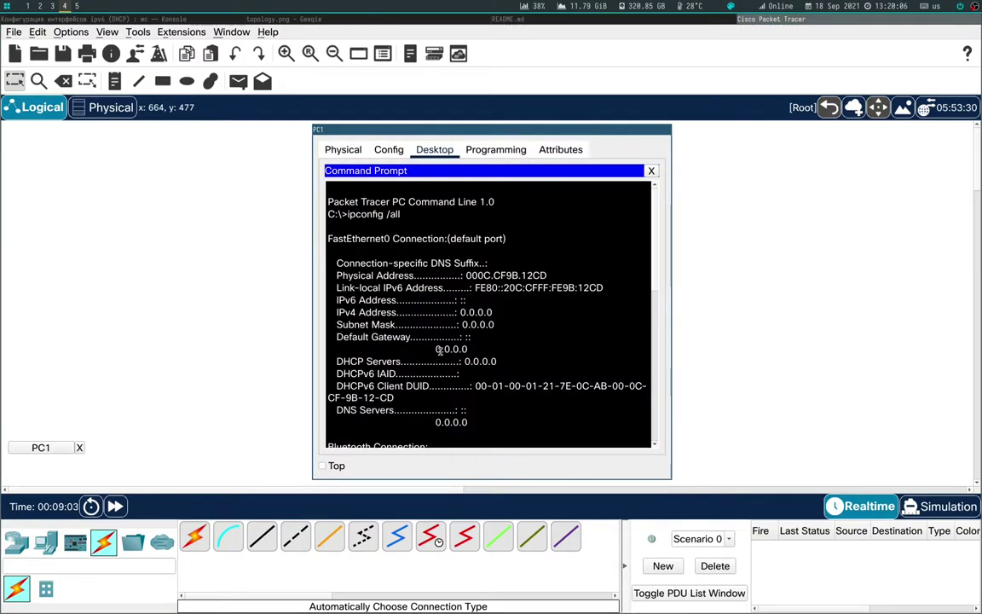
{"action": "type", "text": "p"}
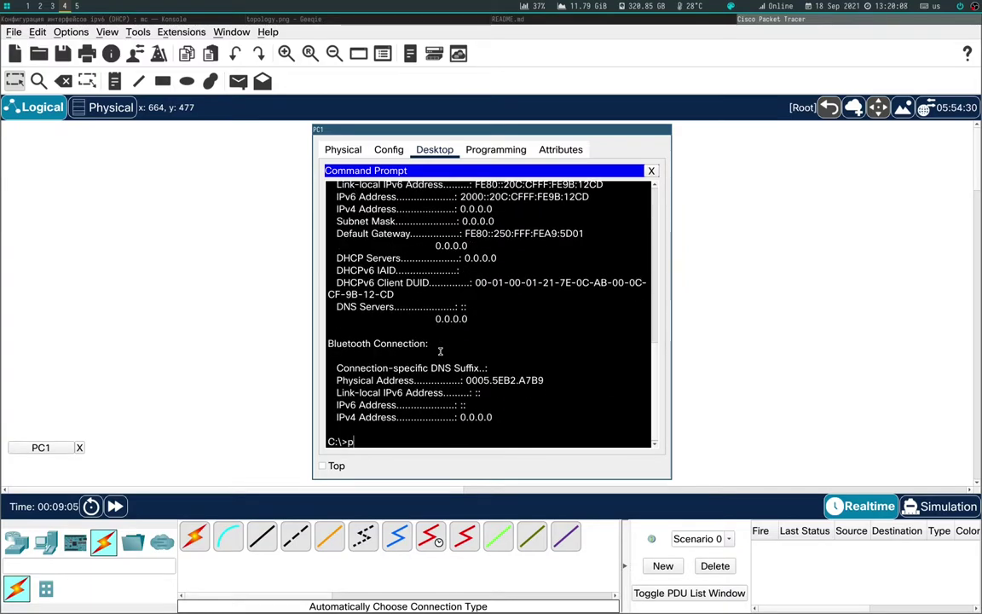
{"action": "type", "text": "ing"}
{"action": "right_click", "coordinate": [517, 424]}
{"action": "left_click", "coordinate": [544, 447]}
{"action": "key", "text": "Return"}
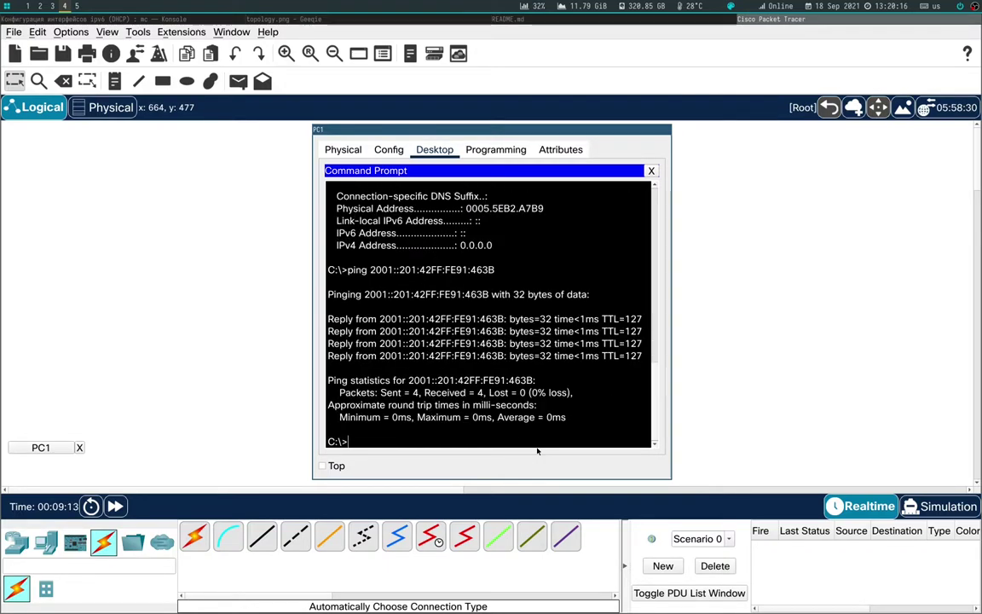
{"action": "key", "text": "alt+F4"}
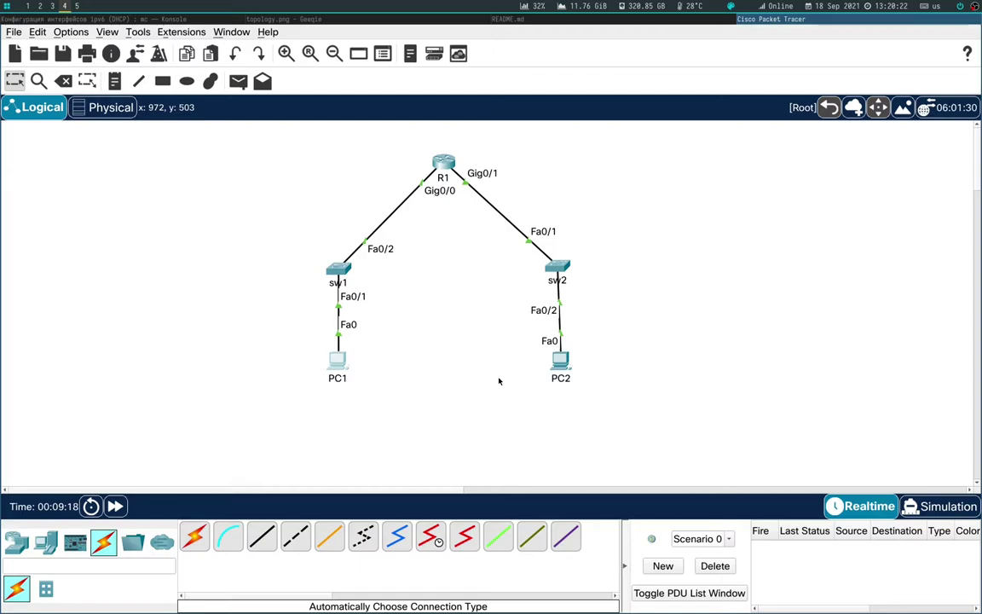
Step: Check the DNS suffix and DNS server entries in PC2's Command Prompt ipconfig output and close PC2's window
{"action": "left_click", "coordinate": [562, 362]}
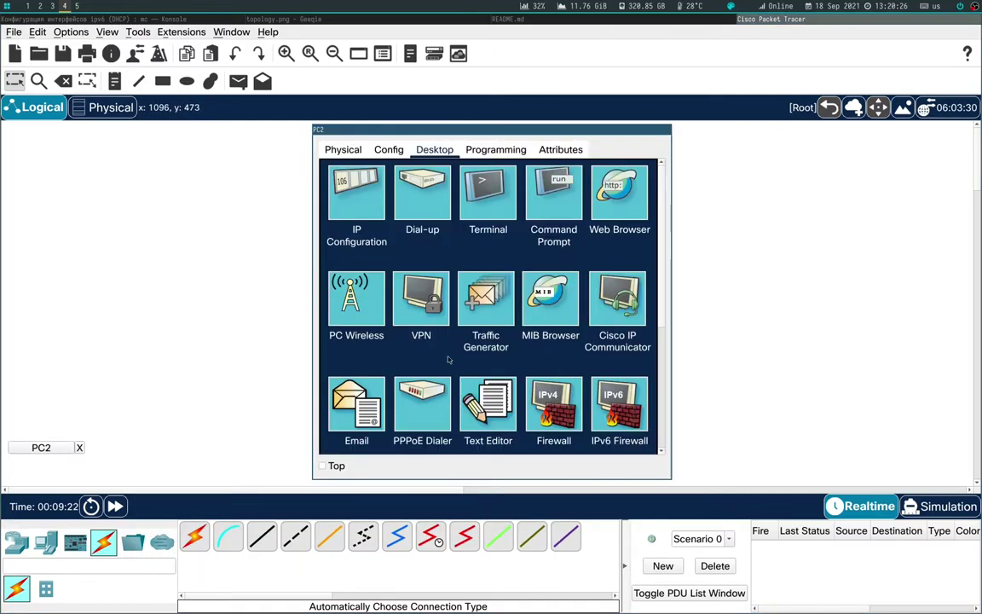
{"action": "left_click", "coordinate": [545, 184]}
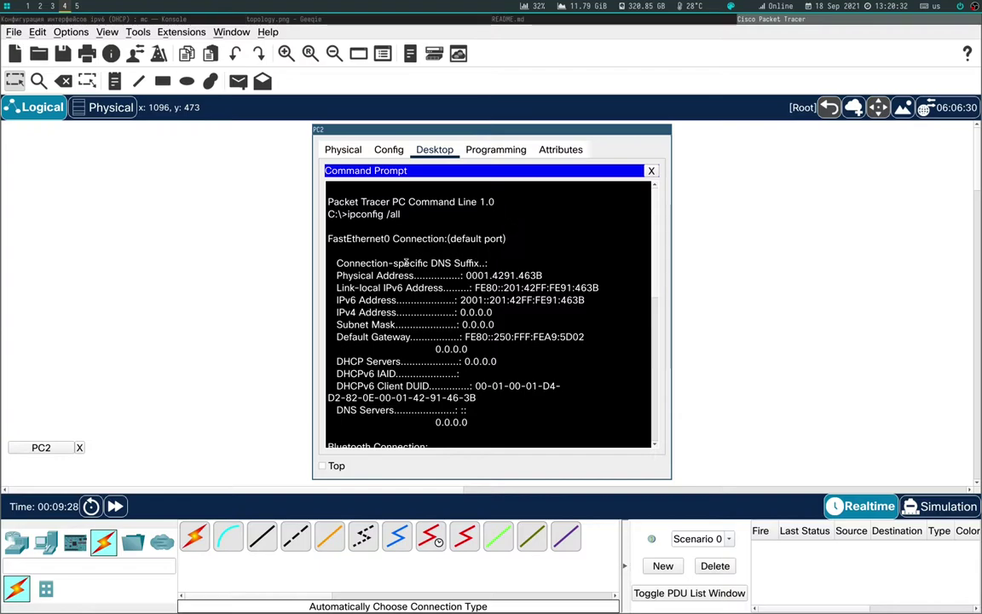
{"action": "left_click_drag", "start_coordinate": [431, 264], "coordinate": [494, 263]}
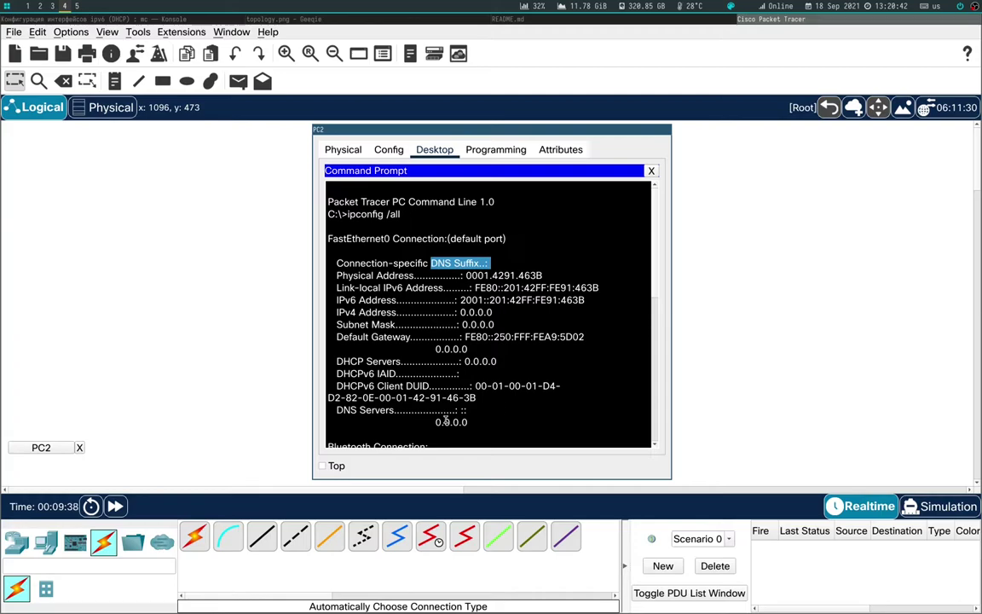
{"action": "mouse_move", "coordinate": [457, 410]}
{"action": "left_mouse_down"}
{"action": "mouse_move", "coordinate": [468, 410]}
{"action": "mouse_move", "coordinate": [449, 422]}
{"action": "mouse_move", "coordinate": [468, 422]}
{"action": "mouse_move", "coordinate": [468, 410]}
{"action": "left_mouse_up"}
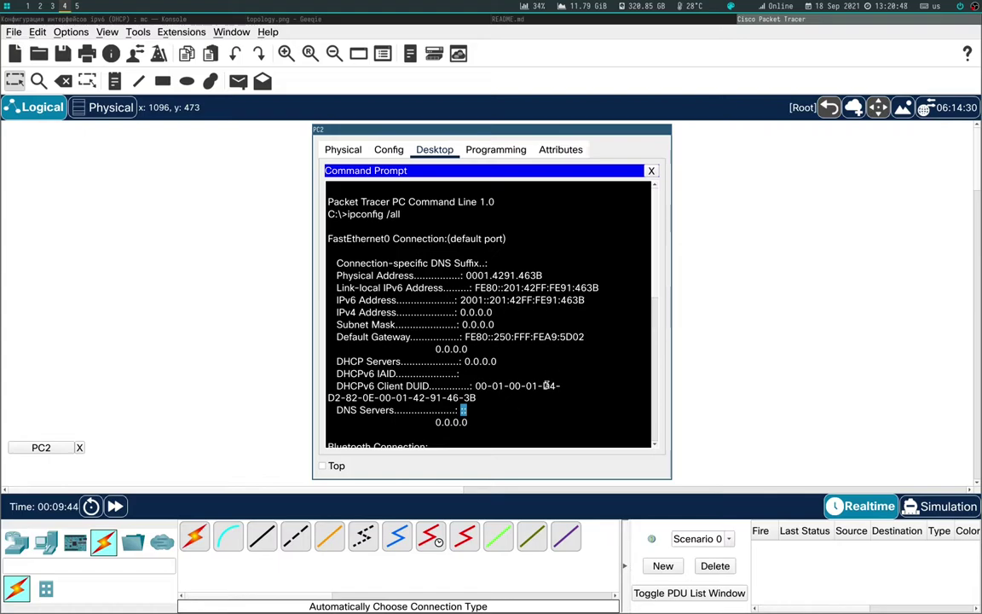
{"action": "key", "text": "ctrl+q"}
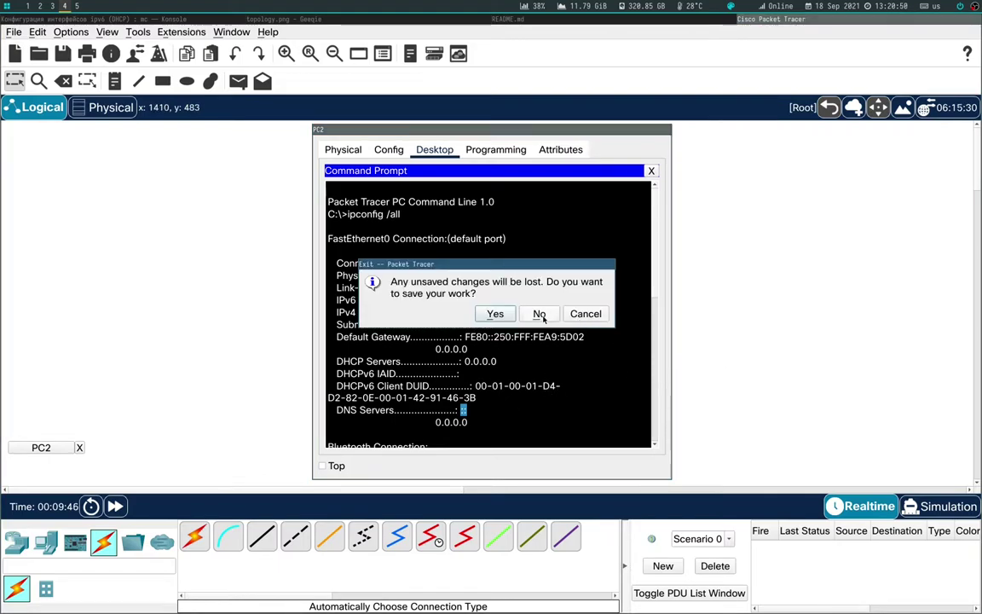
{"action": "left_click", "coordinate": [539, 313]}
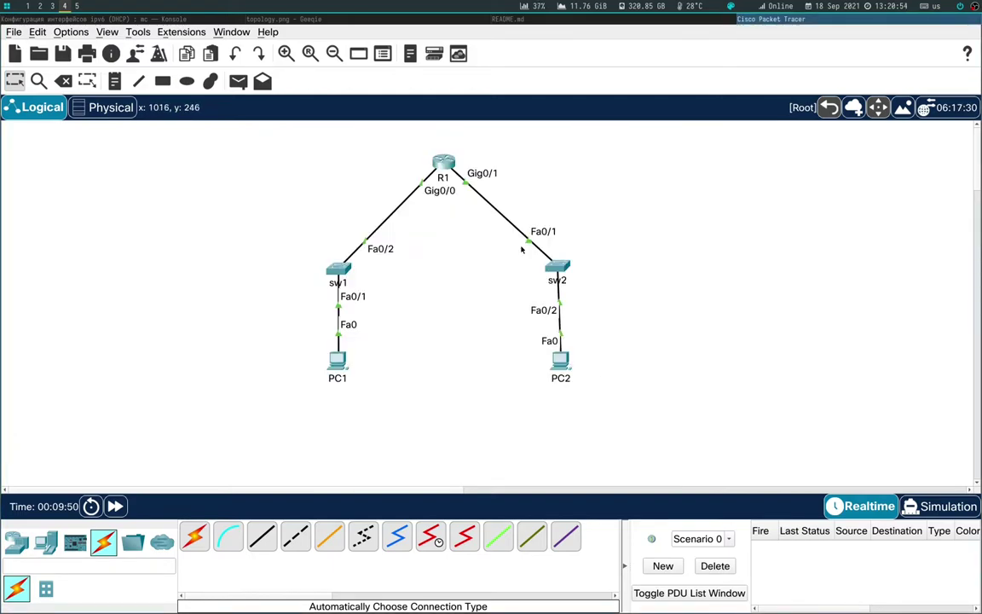
Step: Open R1's command line interface beside the README.md notes, showing the DHCPv6 Stateless configuration section
{"action": "left_click", "coordinate": [450, 163]}
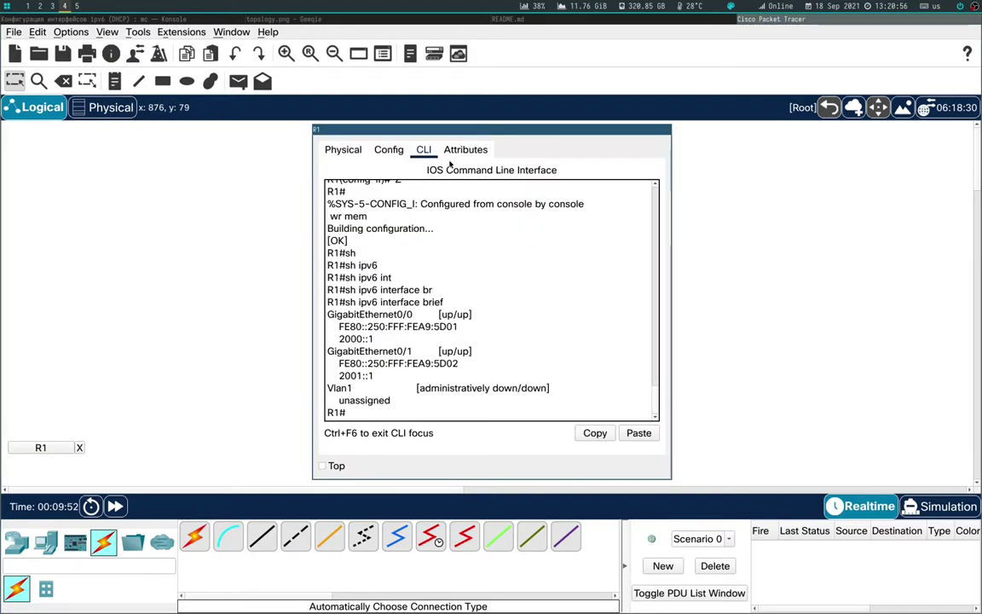
{"action": "left_click_drag", "start_coordinate": [430, 119], "coordinate": [697, 120]}
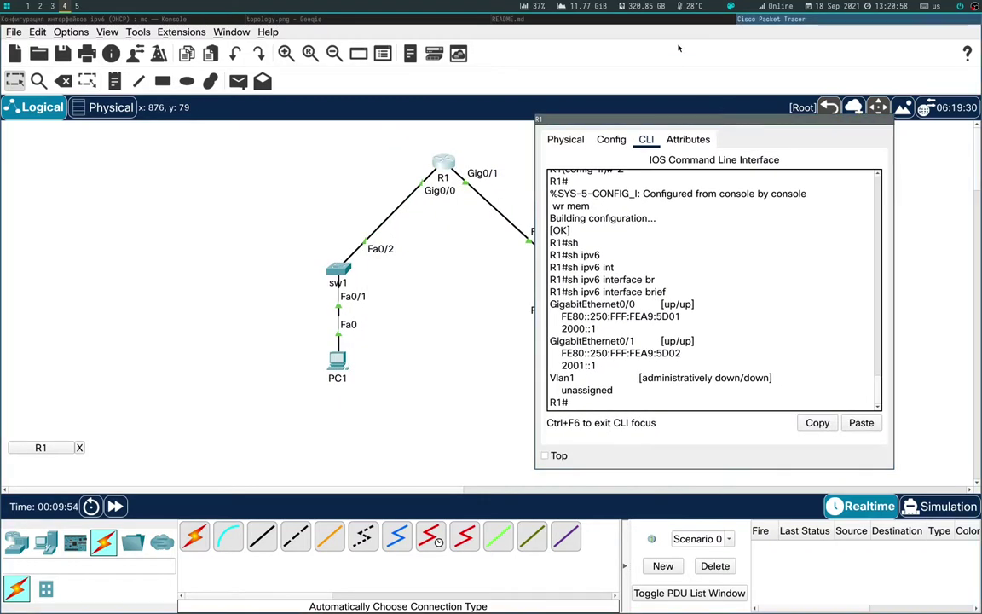
{"action": "key", "text": "alt+Tab"}
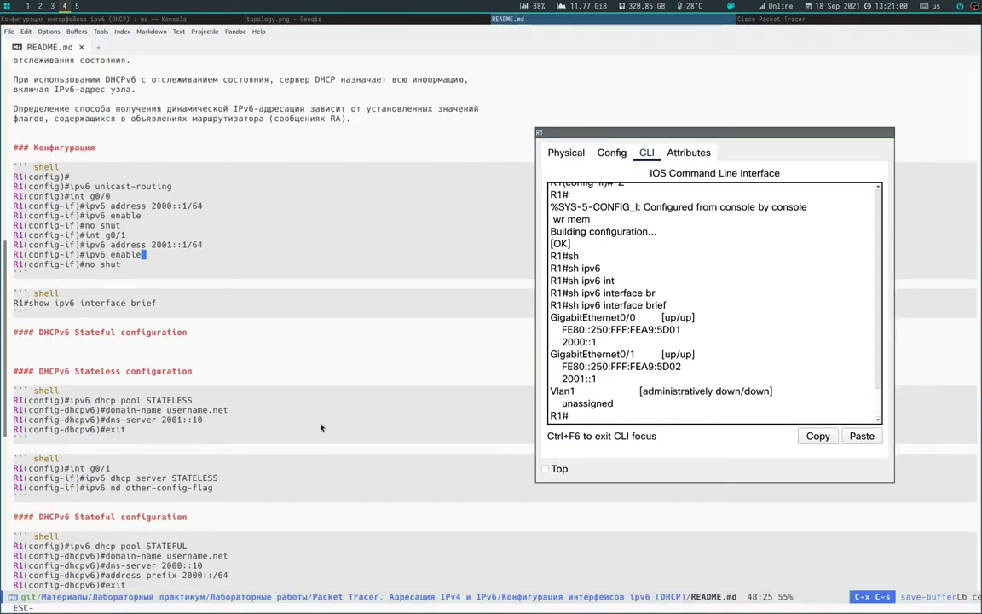
{"action": "scroll", "coordinate": [290, 383], "scroll_direction": "down", "scroll_amount": 5}
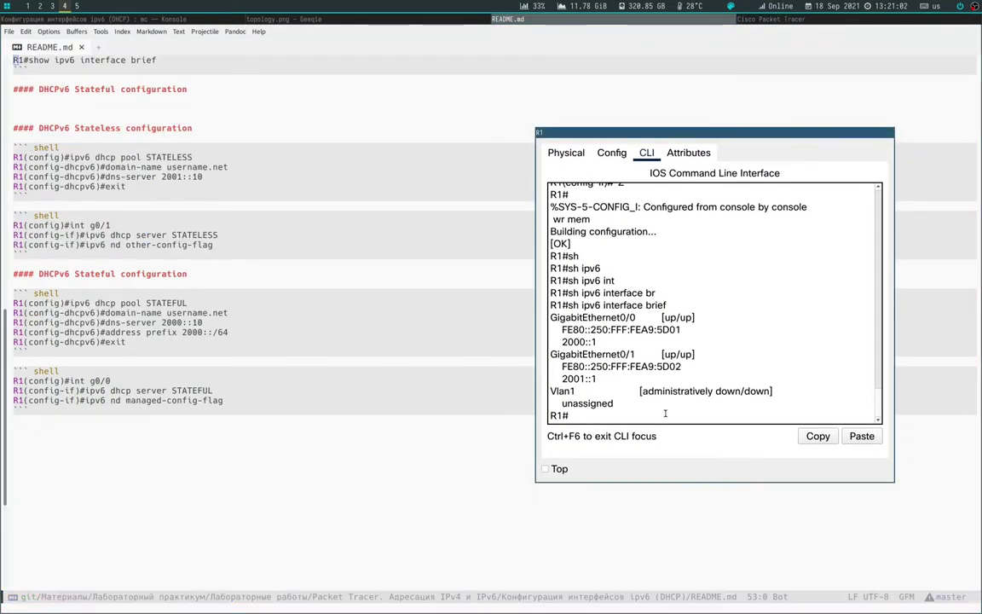
Step: Enter global configuration mode on R1 with configure terminal
{"action": "left_click", "coordinate": [664, 414]}
{"action": "key", "text": "Return"}
{"action": "key", "text": "Return"}
{"action": "key", "text": "Return"}
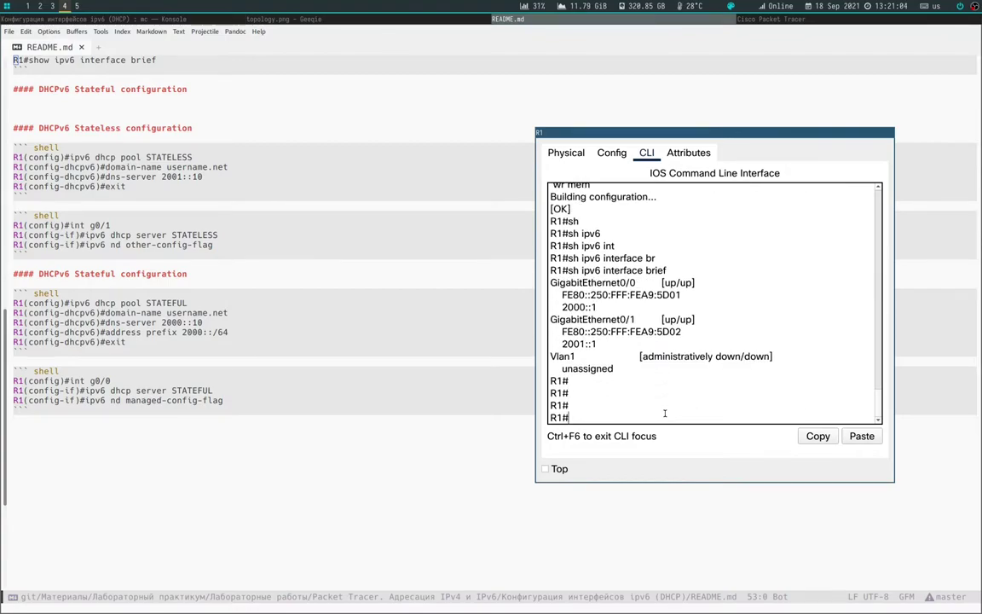
{"action": "type", "text": "conf"}
{"action": "key", "text": "Tab"}
{"action": "type", "text": "t"}
{"action": "key", "text": "Tab"}
{"action": "key", "text": "Return"}
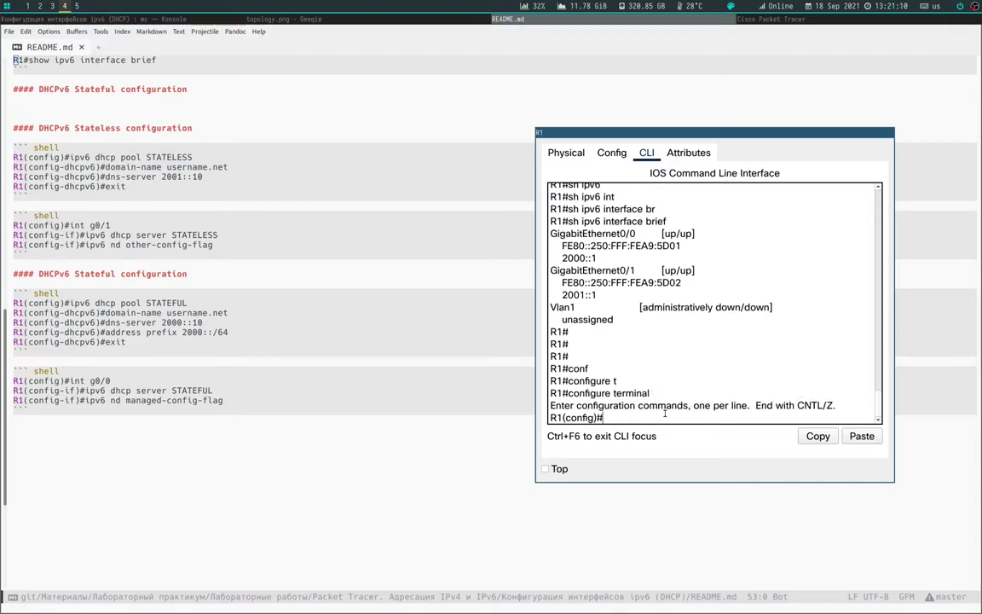
Step: Create the IPv6 DHCP pool STATELESS_USERNAME on R1
{"action": "type", "text": "ipv6"}
{"action": "key", "text": "Tab"}
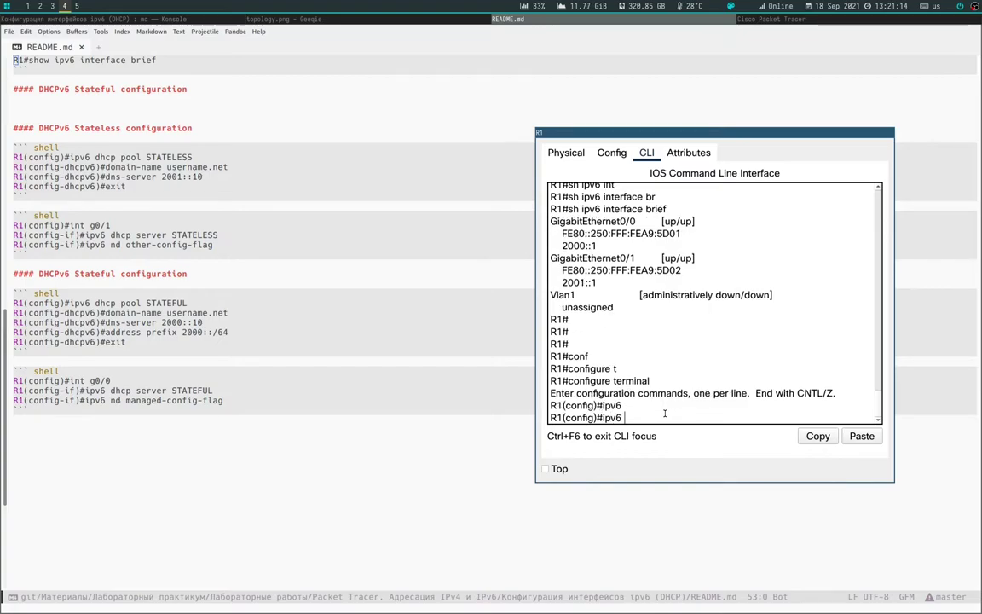
{"action": "type", "text": "dc"}
{"action": "key", "text": "Tab"}
{"action": "key", "text": "BackSpace"}
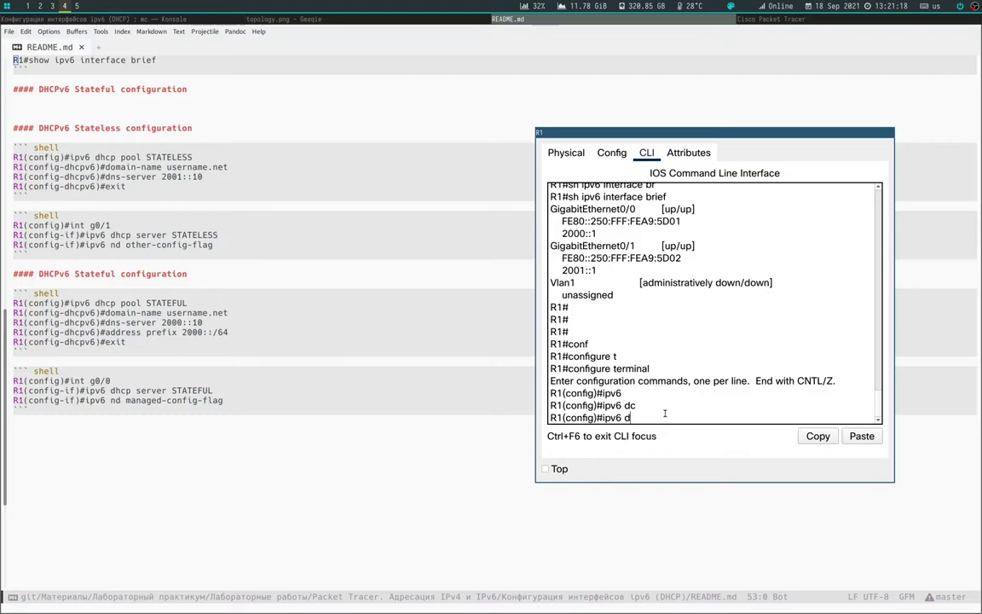
{"action": "type", "text": "hc"}
{"action": "key", "text": "Tab"}
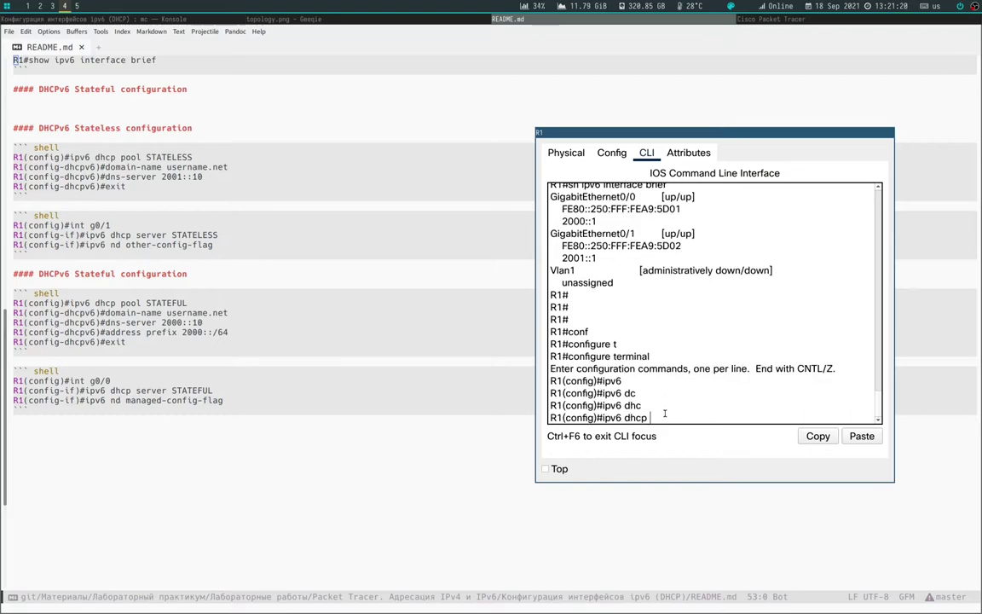
{"action": "type", "text": "poo"}
{"action": "key", "text": "Tab"}
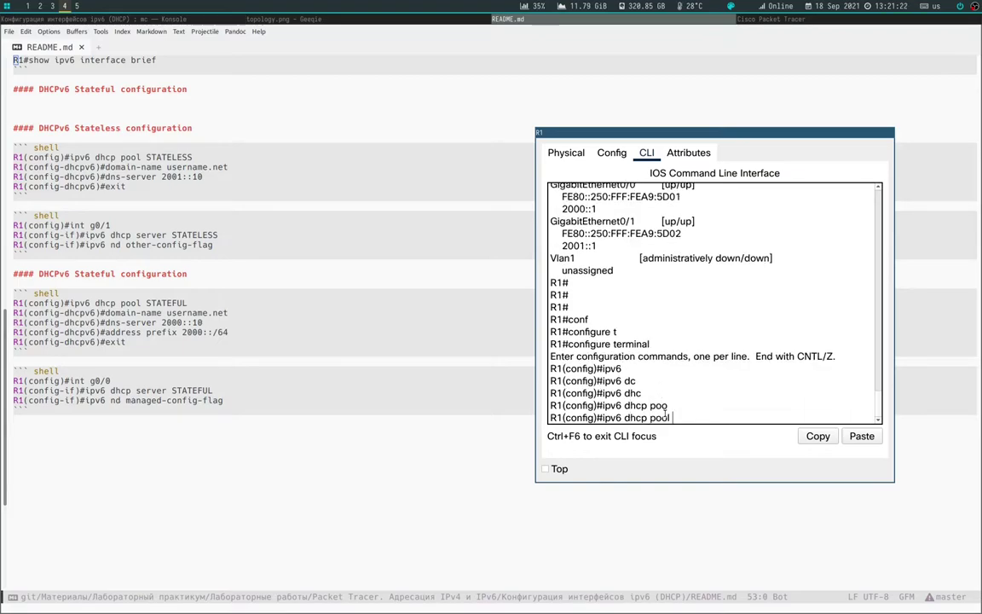
{"action": "type", "text": "STATELESS_"}
{"action": "type", "text": "USERNAM"}
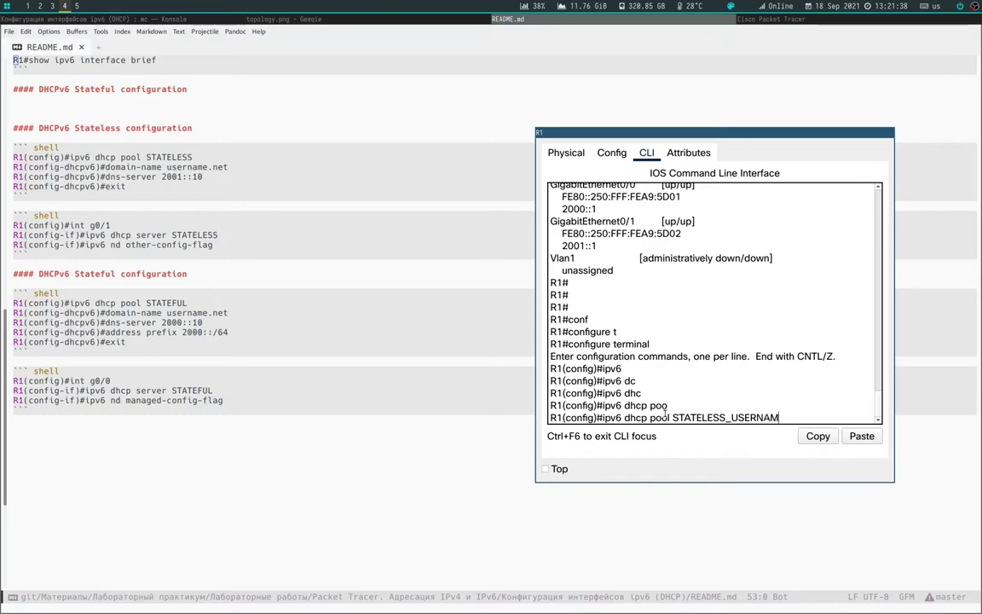
{"action": "type", "text": "E"}
{"action": "key", "text": "Return"}
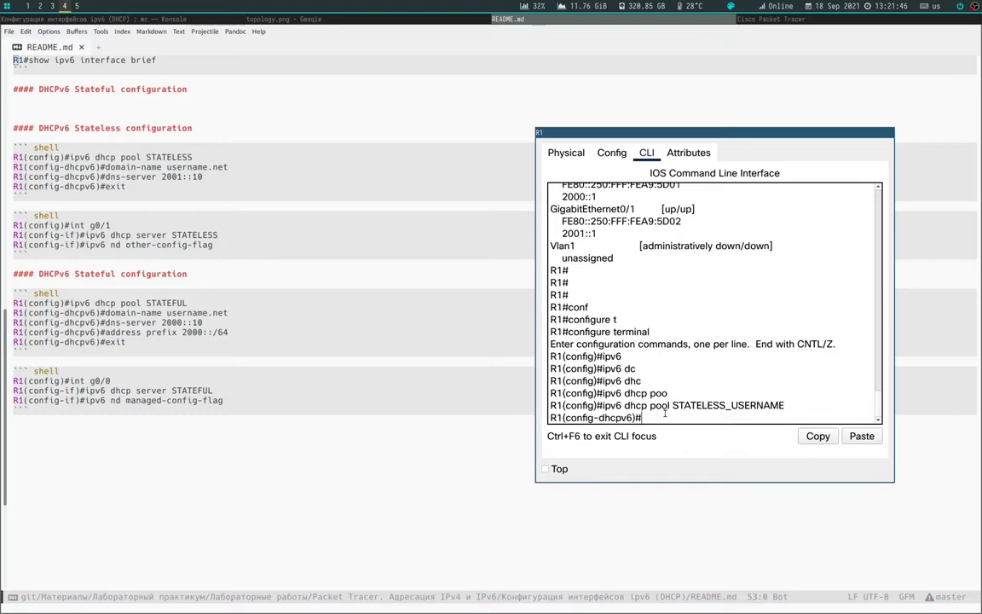
Step: Set the DHCPv6 pool's domain name to username.net and its DNS server to 2001::10
{"action": "type", "text": "doma"}
{"action": "key", "text": "Tab"}
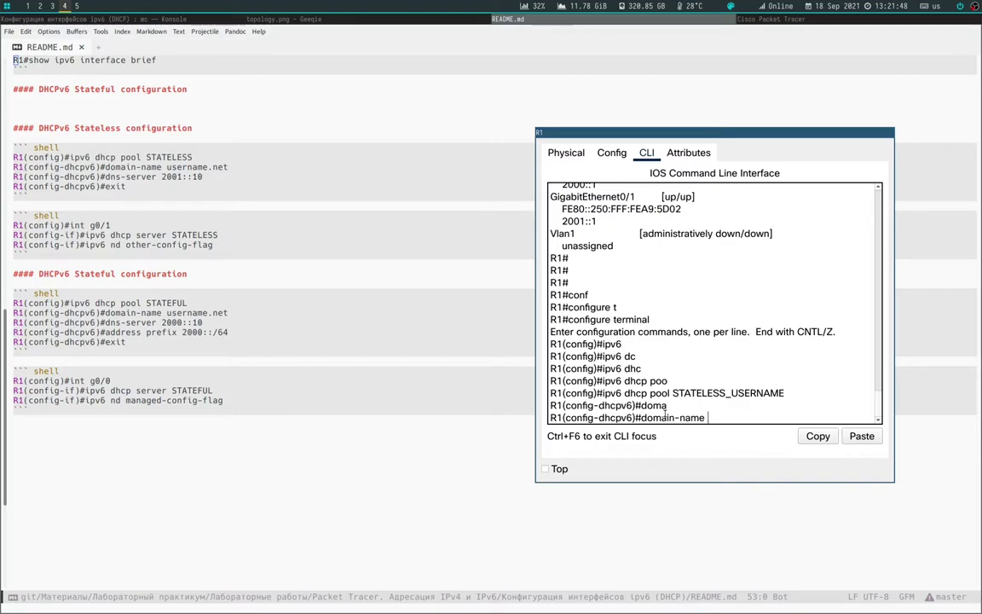
{"action": "type", "text": "username.net"}
{"action": "key", "text": "Return"}
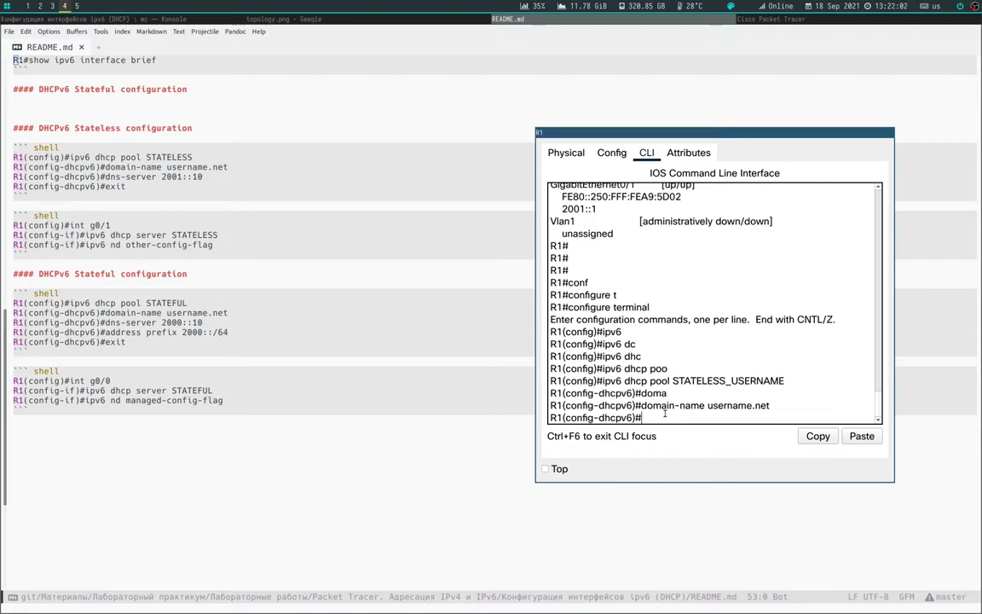
{"action": "type", "text": "dns-"}
{"action": "key", "text": "Tab"}
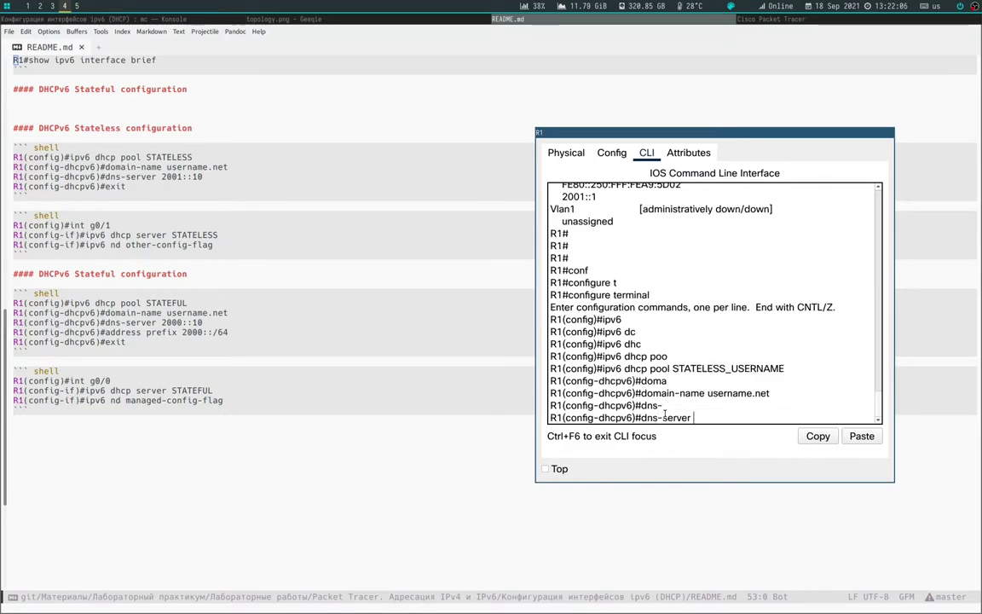
{"action": "type", "text": "2001::10"}
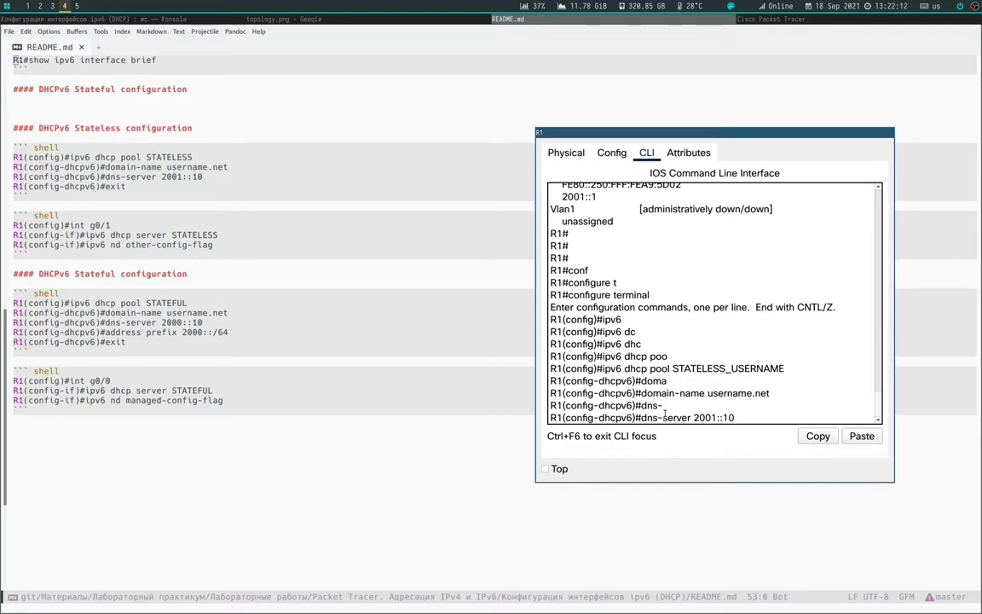
{"action": "key", "text": "Return"}
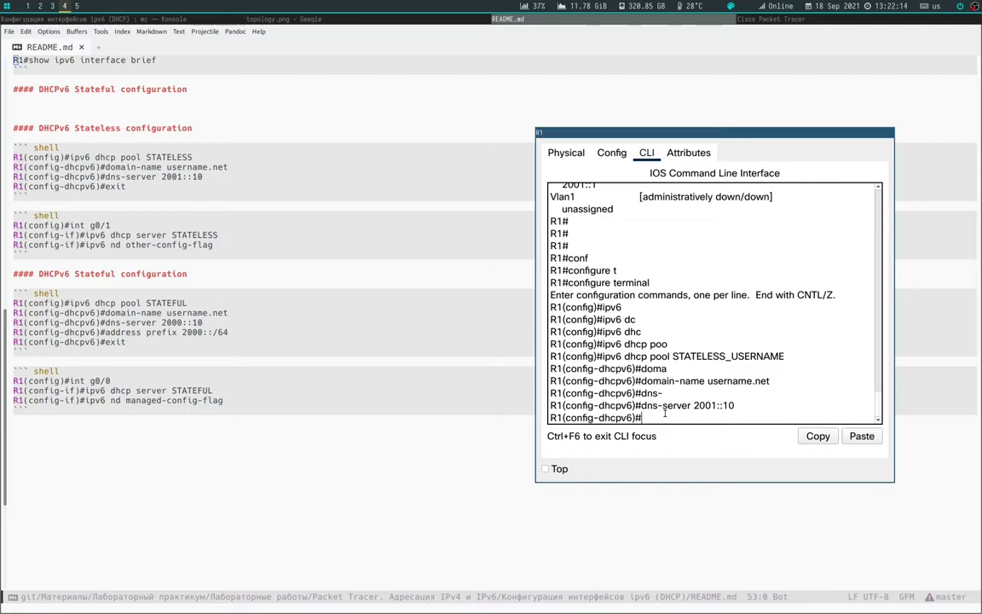
{"action": "key", "text": "Return"}
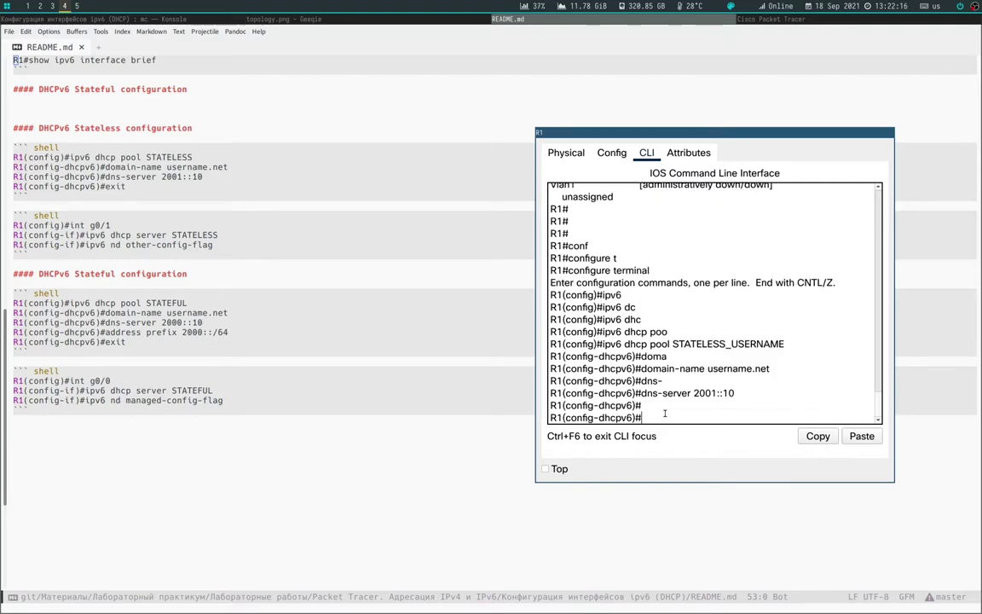
Step: Leave configuration mode on R1 and check the IPv6 DHCP pool section of the running configuration
{"action": "key", "text": "ctrl+z"}
{"action": "key", "text": "Return"}
{"action": "key", "text": "Return"}
{"action": "key", "text": "Return"}
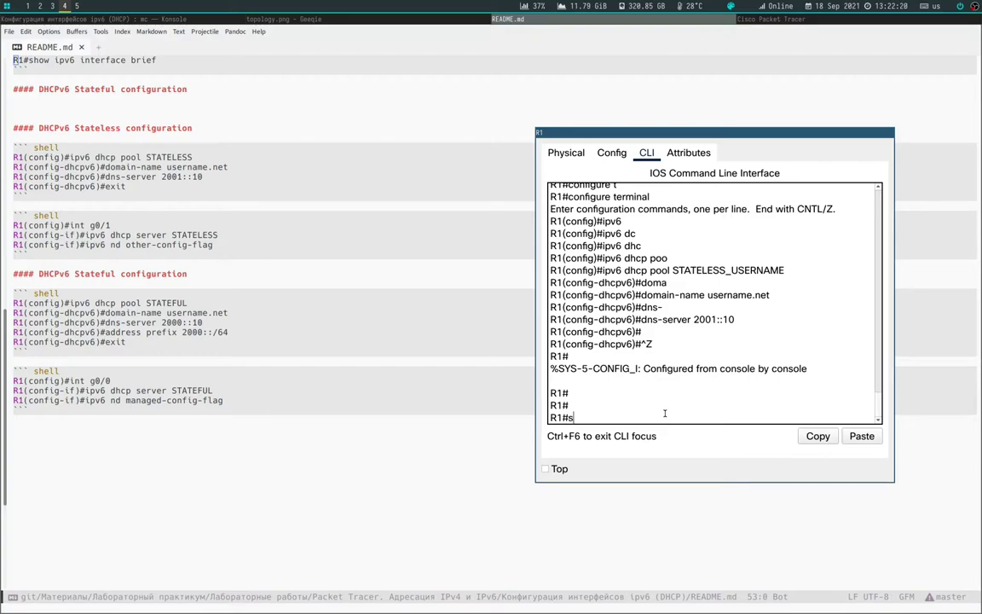
{"action": "type", "text": "sh ru"}
{"action": "key", "text": "Return"}
{"action": "key", "text": "space"}
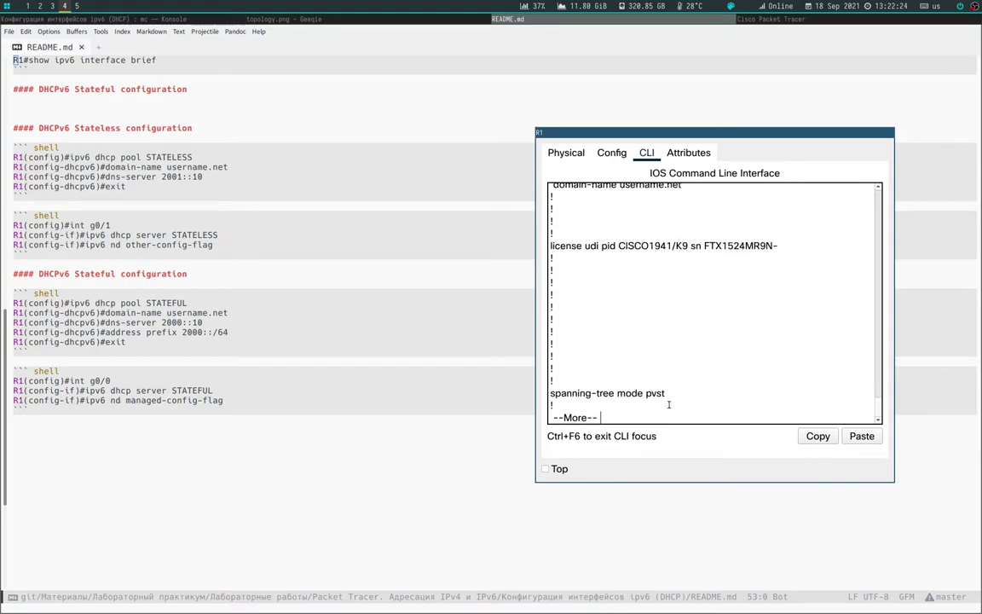
{"action": "scroll", "coordinate": [680, 316], "scroll_direction": "up", "scroll_amount": 2}
{"action": "scroll", "coordinate": [679, 316], "scroll_direction": "down", "scroll_amount": 1}
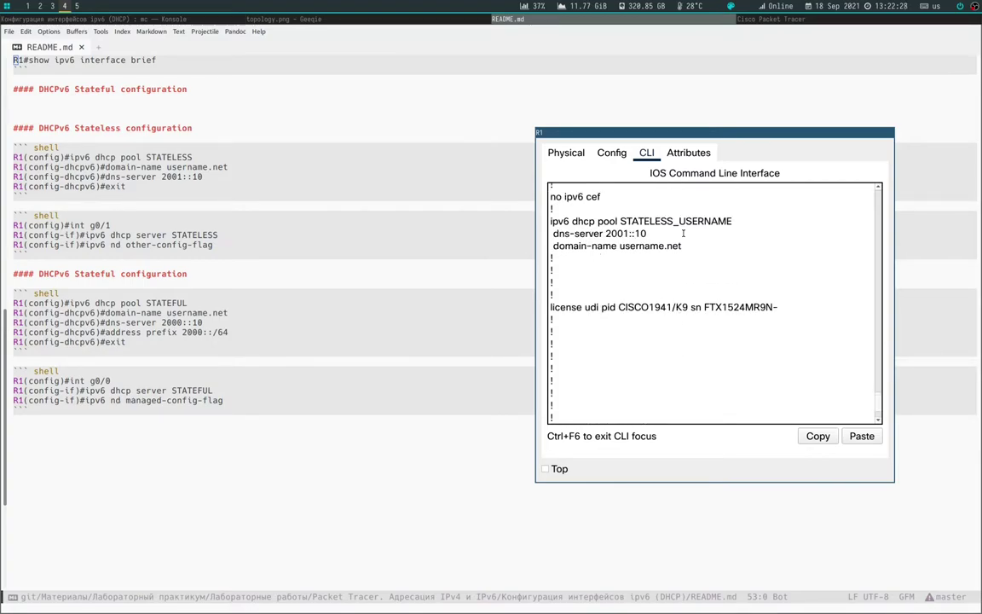
Step: Copy _USERNAME from R1's pool name and append it to STATELESS in README.md's dhcp server and dhcp pool commands
{"action": "left_click_drag", "start_coordinate": [673, 220], "coordinate": [730, 221]}
{"action": "right_click", "coordinate": [727, 220]}
{"action": "left_click", "coordinate": [738, 227]}
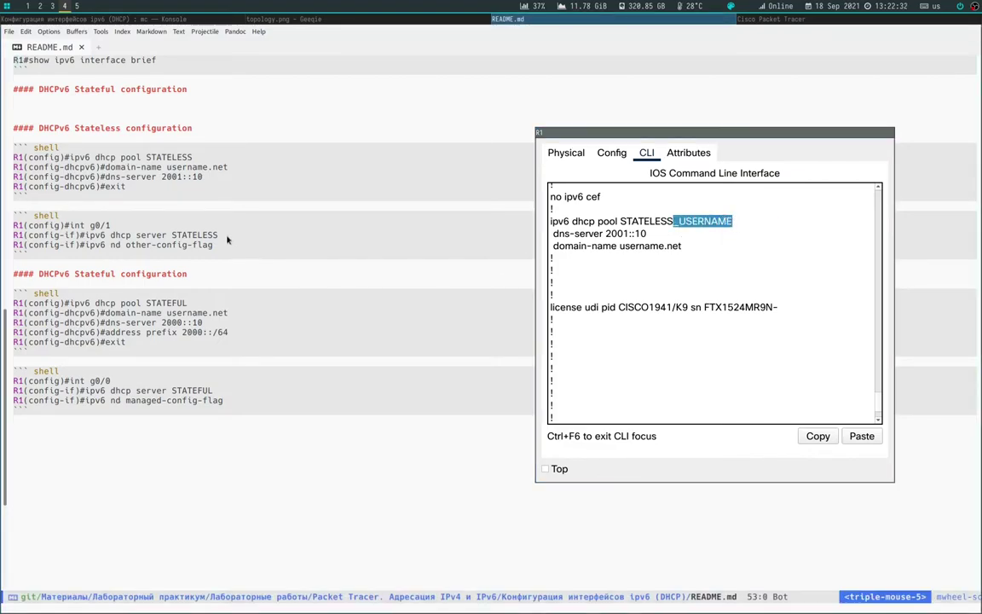
{"action": "left_click", "coordinate": [312, 239]}
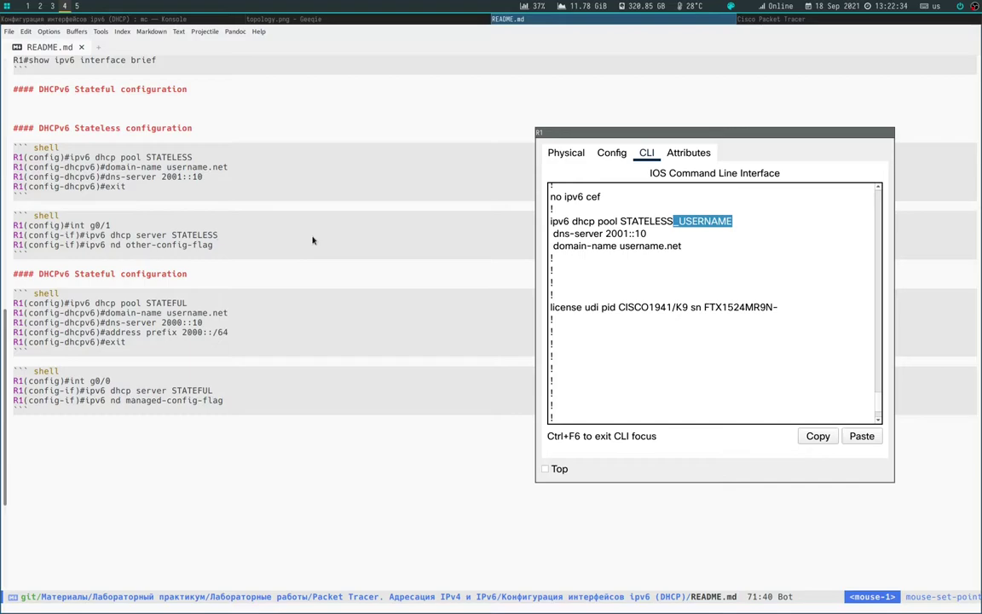
{"action": "key", "text": "ctrl+y"}
{"action": "key", "text": "Up"}
{"action": "key", "text": "Up"}
{"action": "key", "text": "Up"}
{"action": "key", "text": "Up"}
{"action": "key", "text": "Up"}
{"action": "key", "text": "Up"}
{"action": "key", "text": "Up"}
{"action": "key", "text": "ctrl+e"}
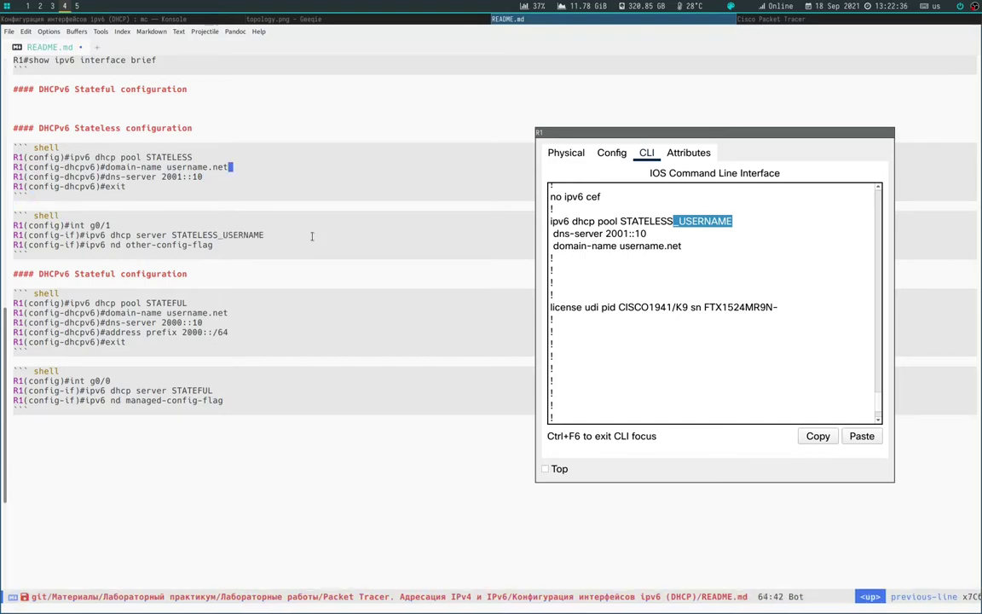
{"action": "key", "text": "Up"}
{"action": "key", "text": "ctrl+y"}
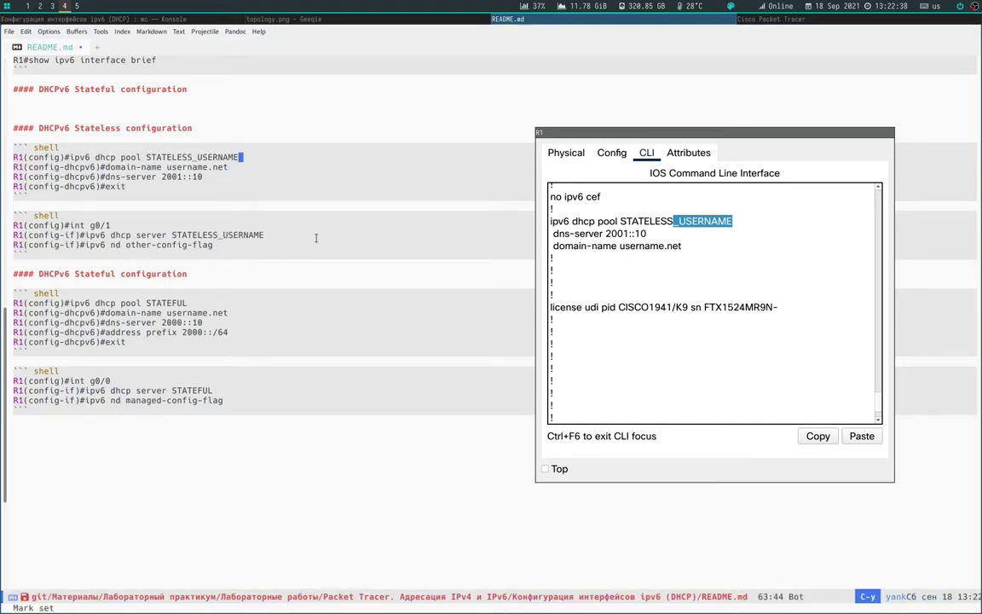
Step: Exit R1's running configuration listing and re-enter global configuration mode with configure terminal
{"action": "left_click", "coordinate": [757, 390]}
{"action": "left_click", "coordinate": [614, 347]}
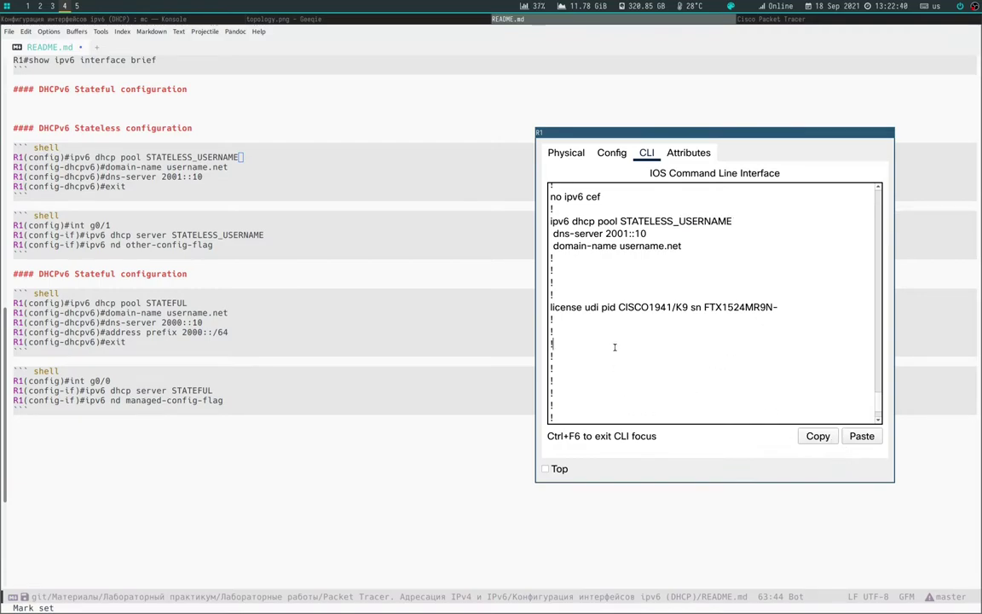
{"action": "key", "text": "Return"}
{"action": "key", "text": "Return"}
{"action": "key", "text": "Return"}
{"action": "key", "text": "Return"}
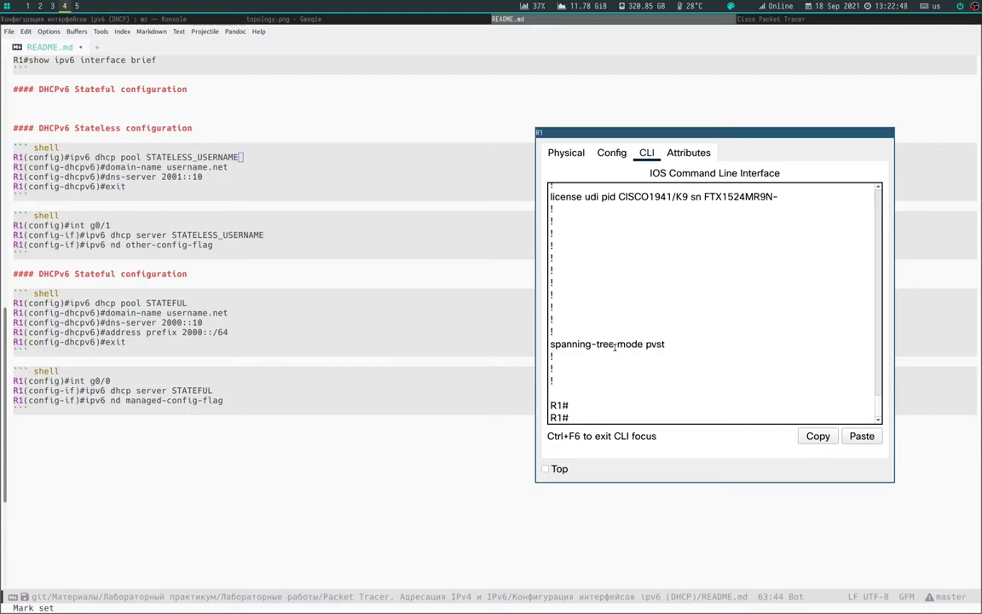
{"action": "type", "text": "conf"}
{"action": "key", "text": "Tab"}
{"action": "type", "text": "t"}
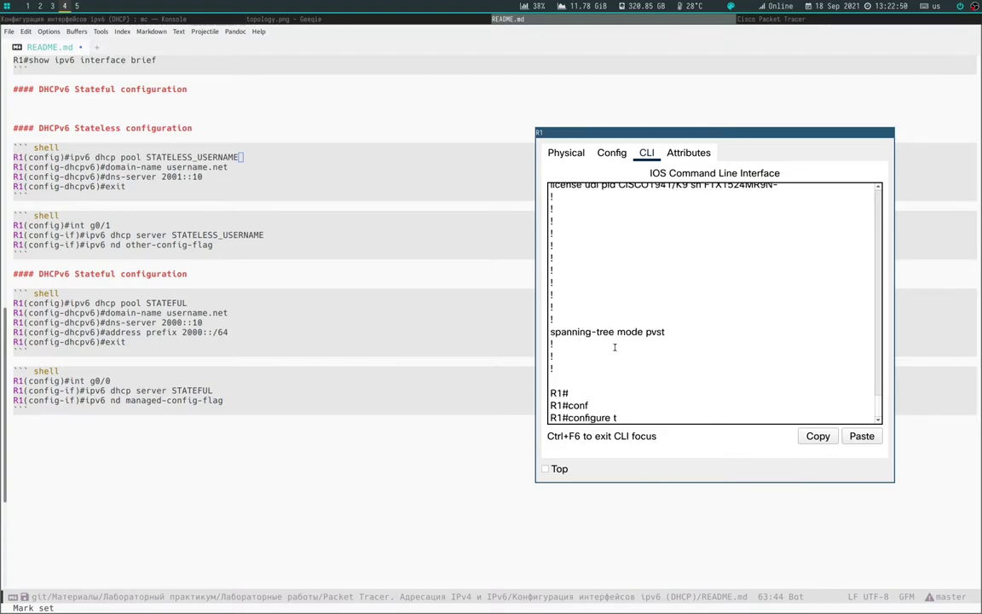
{"action": "key", "text": "Tab"}
{"action": "key", "text": "Return"}
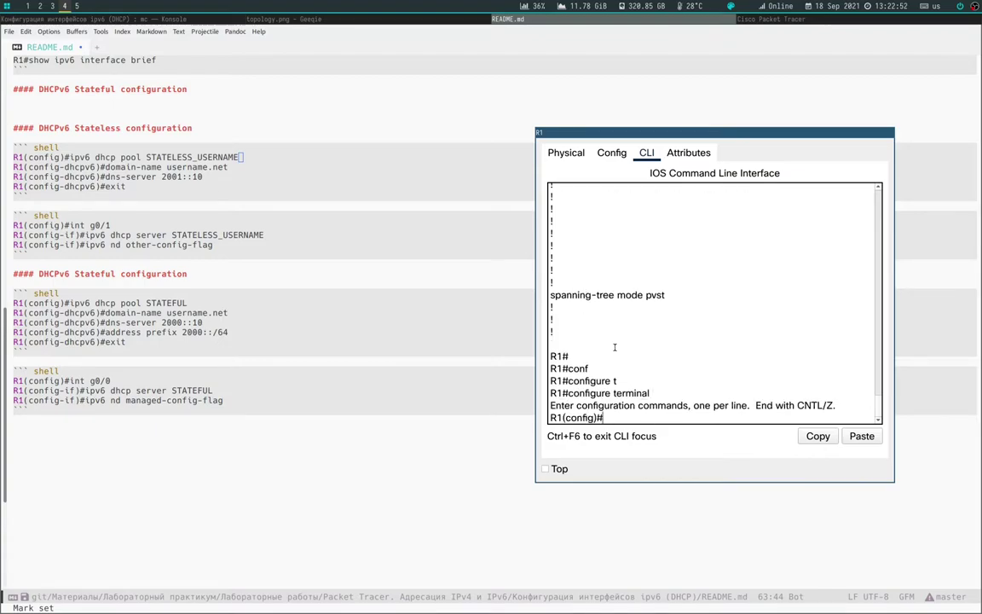
Step: Enter interface configuration mode for gigabitEthernet 0/1 on R1
{"action": "type", "text": "int"}
{"action": "key", "text": "Tab"}
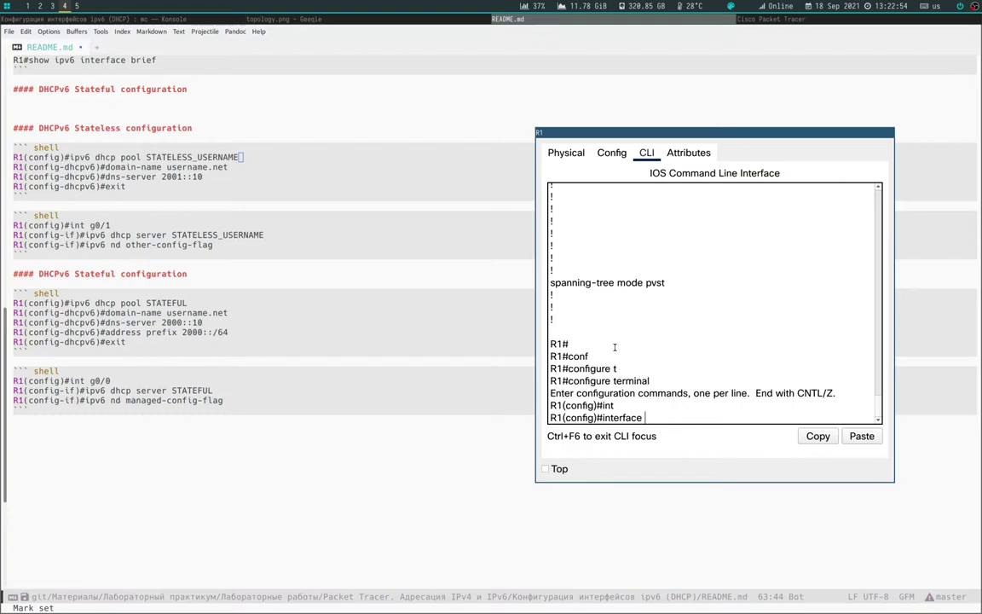
{"action": "type", "text": "gi"}
{"action": "key", "text": "BackSpace"}
{"action": "key", "text": "Tab"}
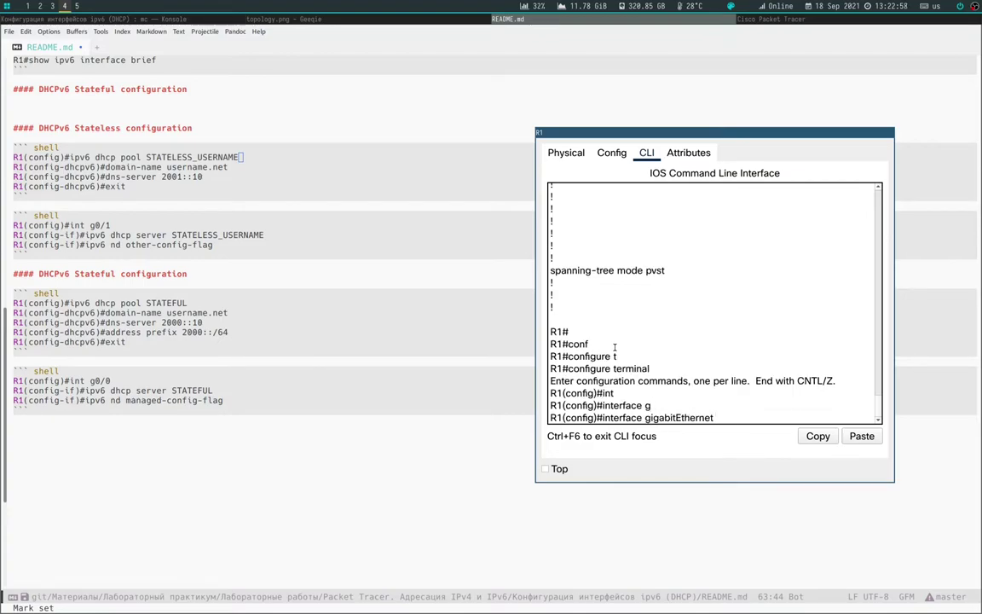
{"action": "type", "text": "0/1"}
{"action": "key", "text": "Return"}
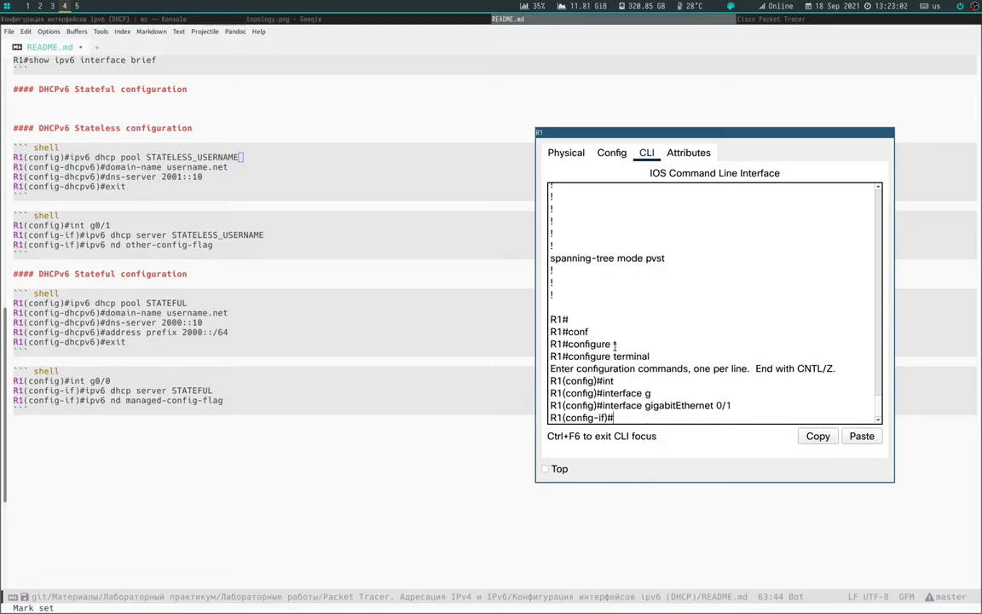
Step: Assign the DHCPv6 server pool STALESS_USERNAME to the interface with ipv6 dhcp server
{"action": "type", "text": "ipv6"}
{"action": "key", "text": "Tab"}
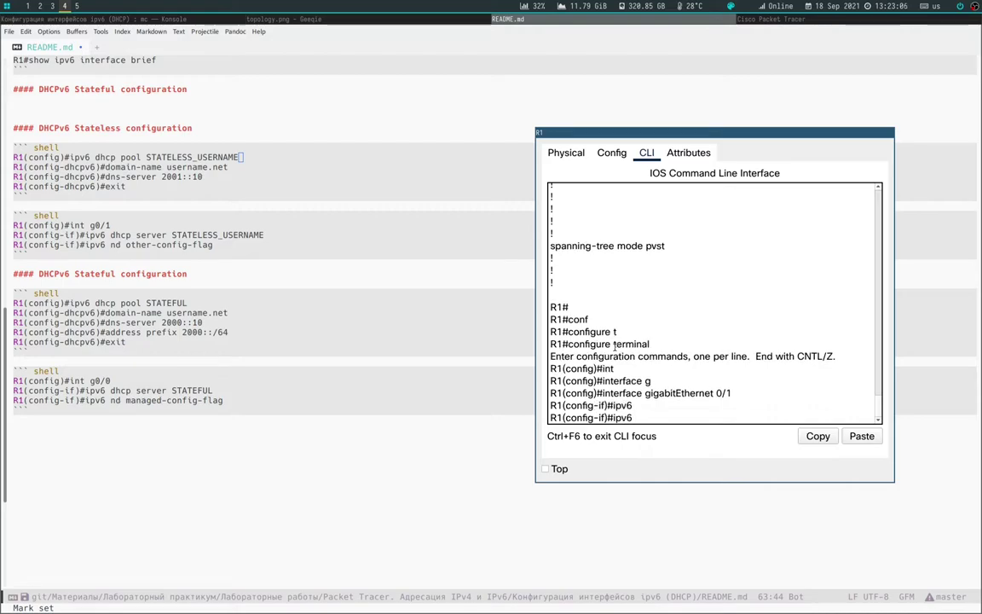
{"action": "type", "text": "dhc"}
{"action": "key", "text": "Tab"}
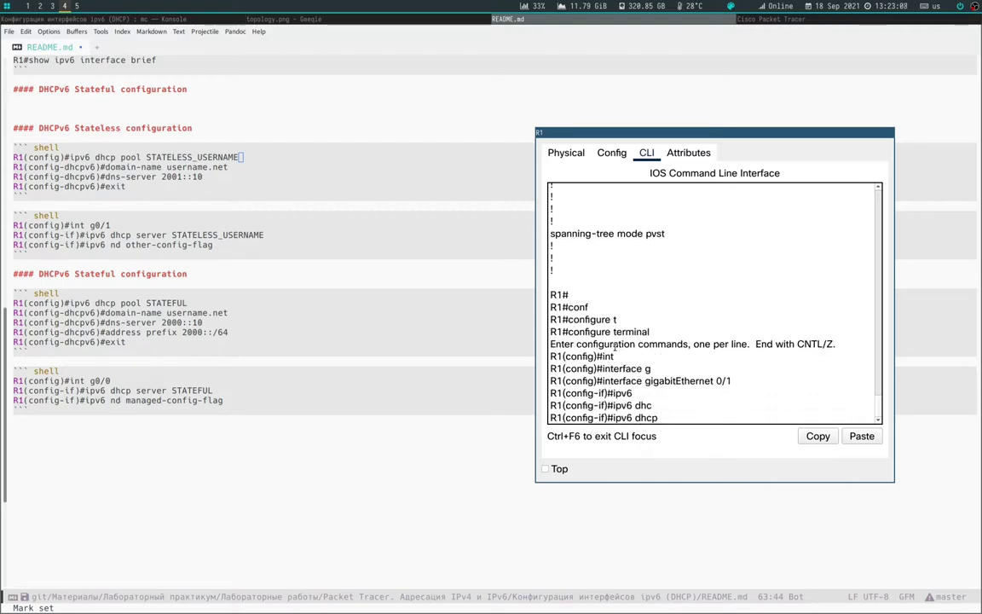
{"action": "type", "text": "ser"}
{"action": "key", "text": "Tab"}
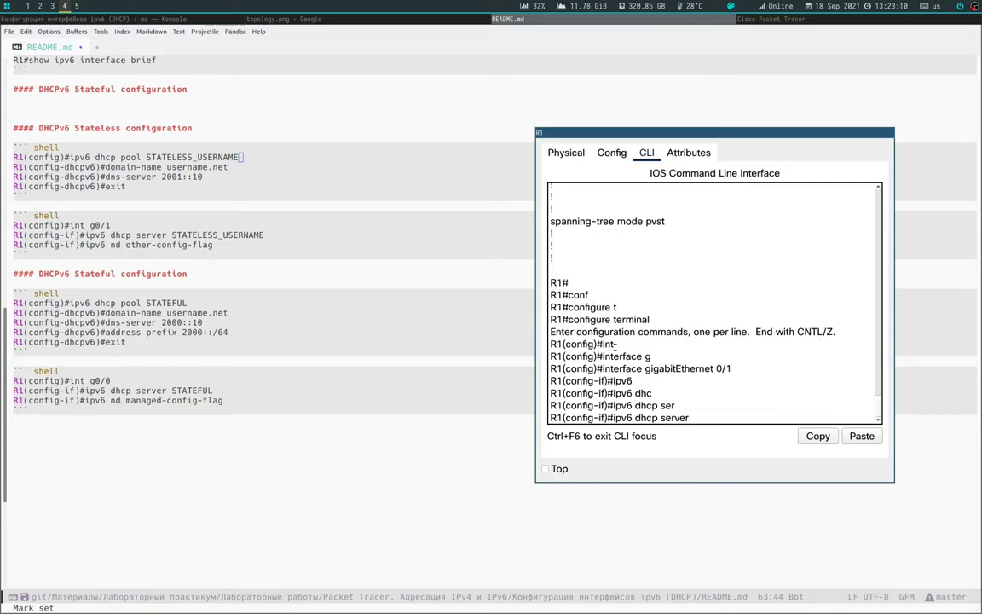
{"action": "type", "text": "STALESS_USERNAME"}
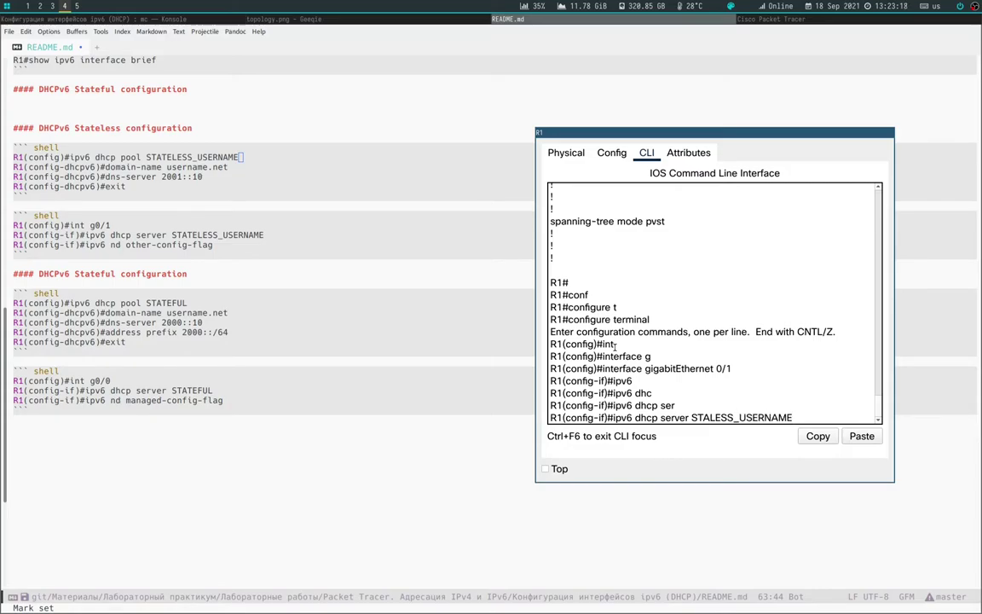
{"action": "key", "text": "Return"}
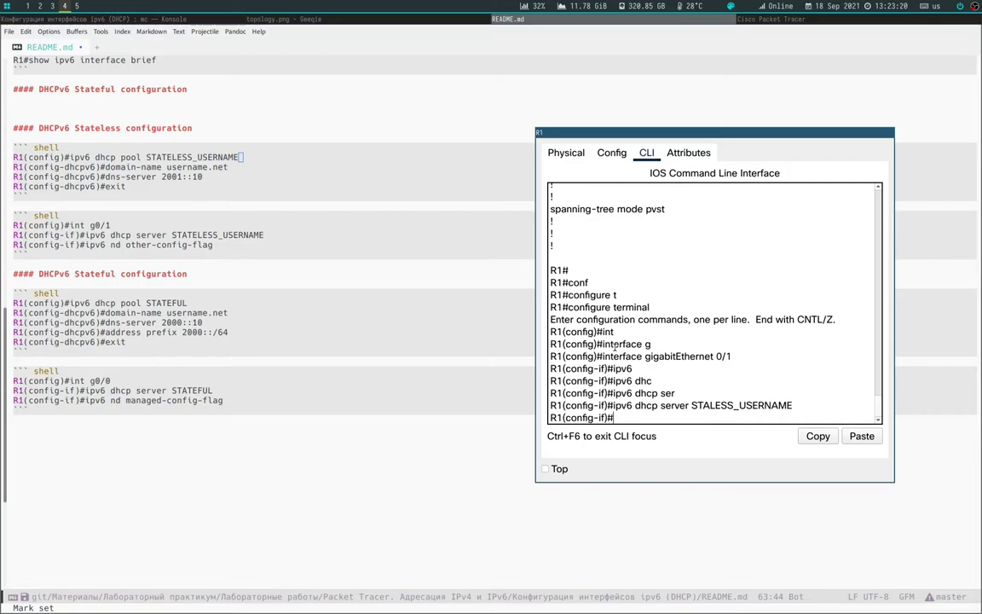
Step: List the available ipv6 nd options and set other-config-flag on R1's gigabitEthernet 0/1 interface
{"action": "type", "text": "ipv"}
{"action": "key", "text": "Tab"}
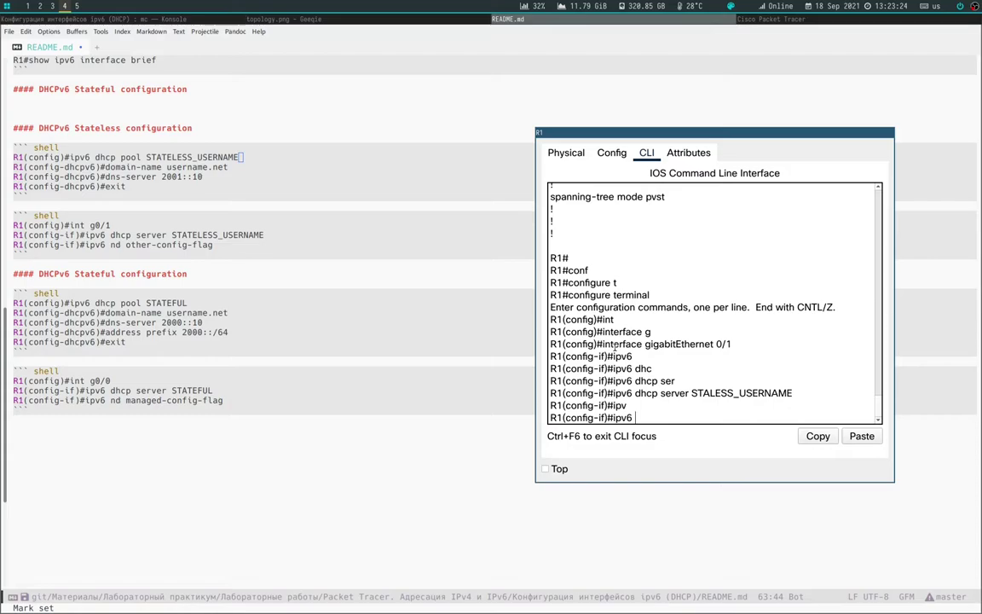
{"action": "type", "text": "n"}
{"action": "key", "text": "Tab"}
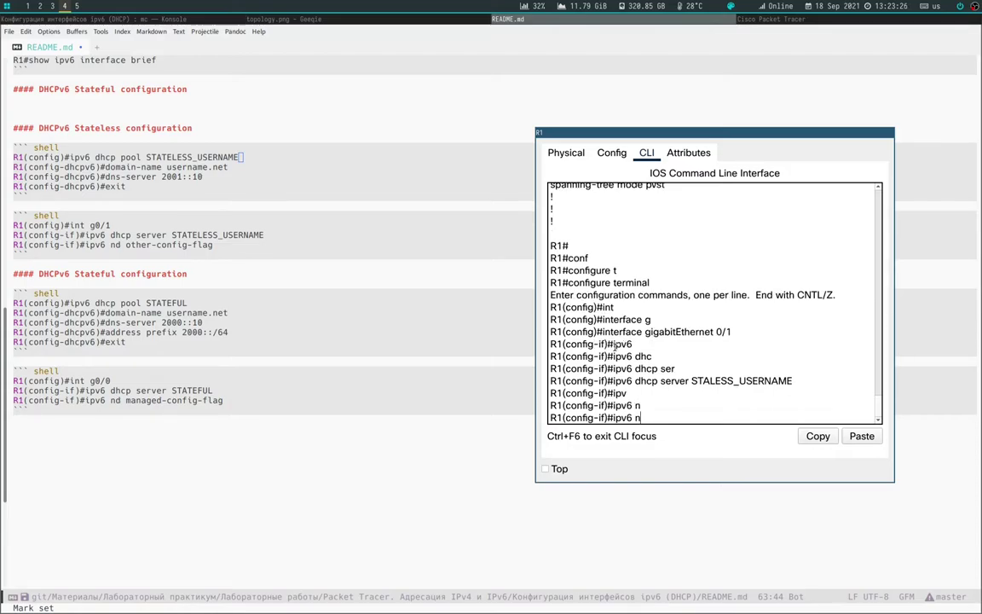
{"action": "type", "text": "d"}
{"action": "key", "text": "Tab"}
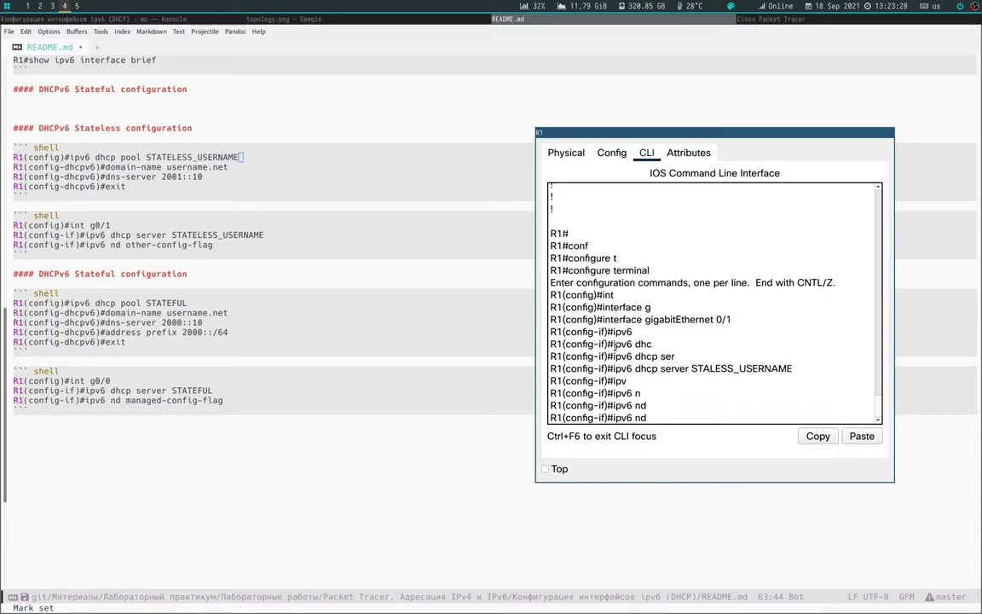
{"action": "type", "text": "?"}
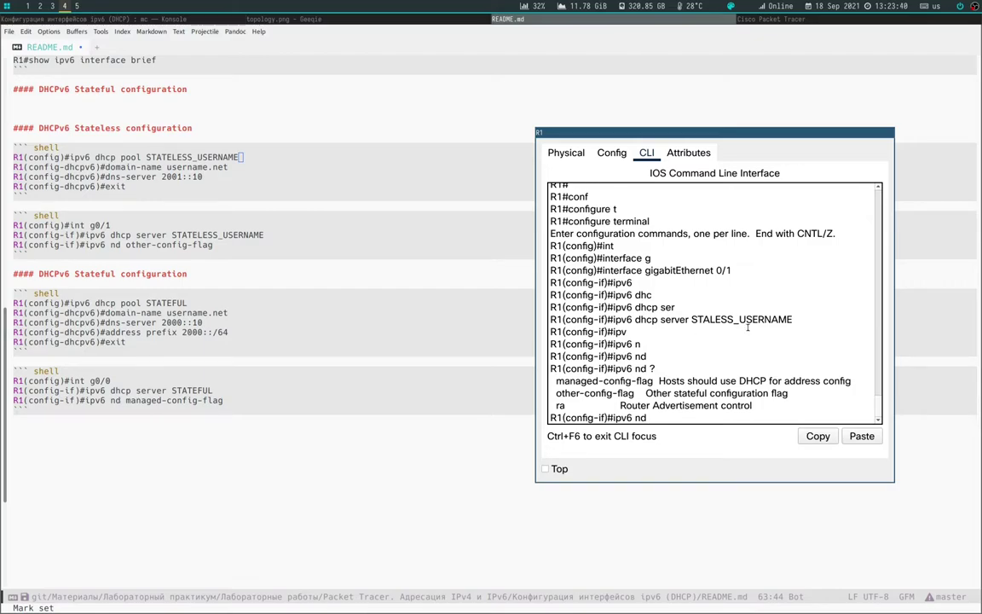
{"action": "left_click_drag", "start_coordinate": [647, 368], "coordinate": [659, 369]}
{"action": "left_click", "coordinate": [660, 369]}
{"action": "key", "text": "Tab"}
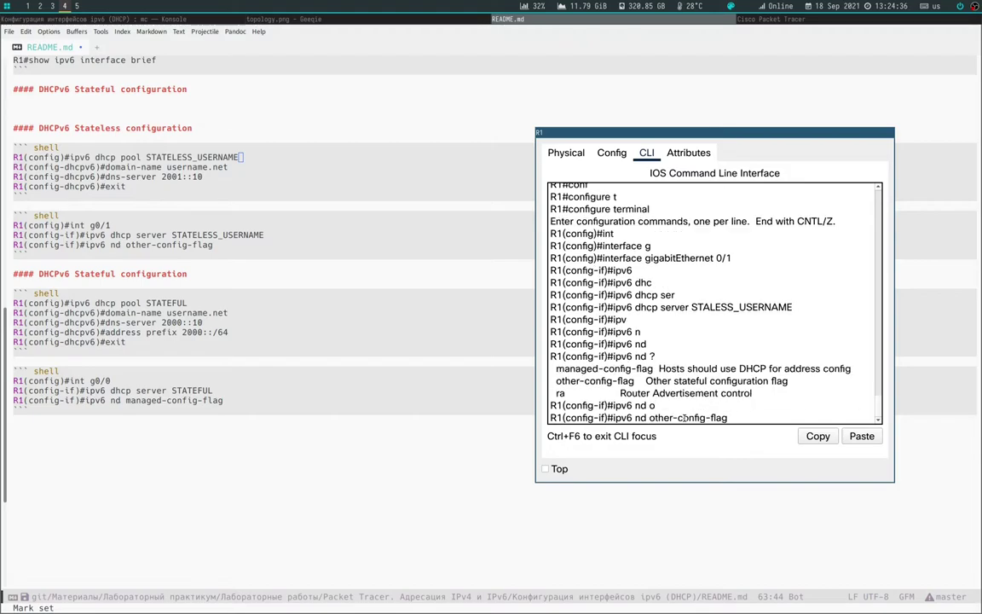
{"action": "key", "text": "Return"}
Step: Leave configuration mode, save R1's configuration with wr mem, and close the R1 window
{"action": "key", "text": "ctrl+z"}
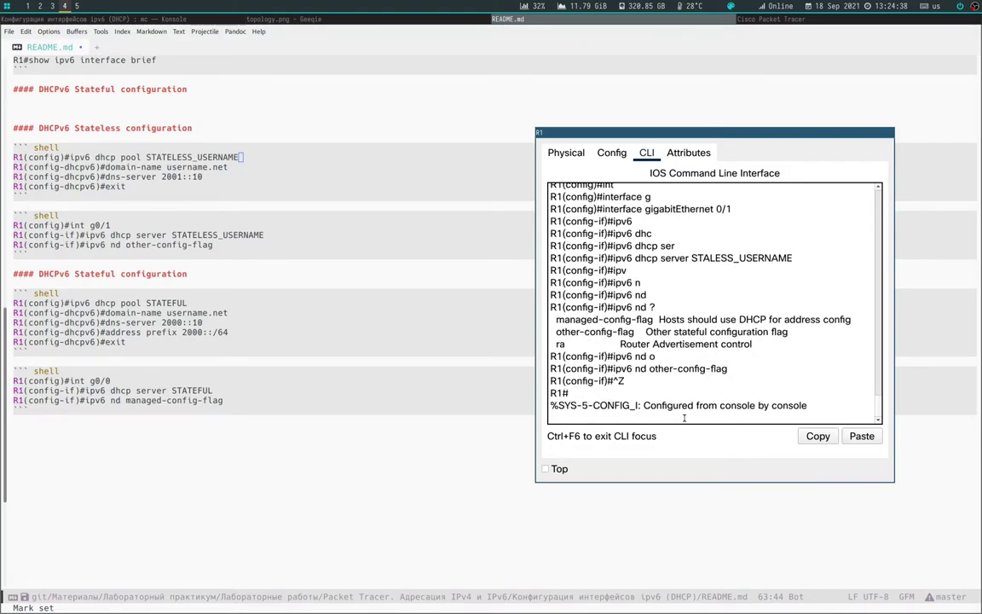
{"action": "type", "text": "w"}
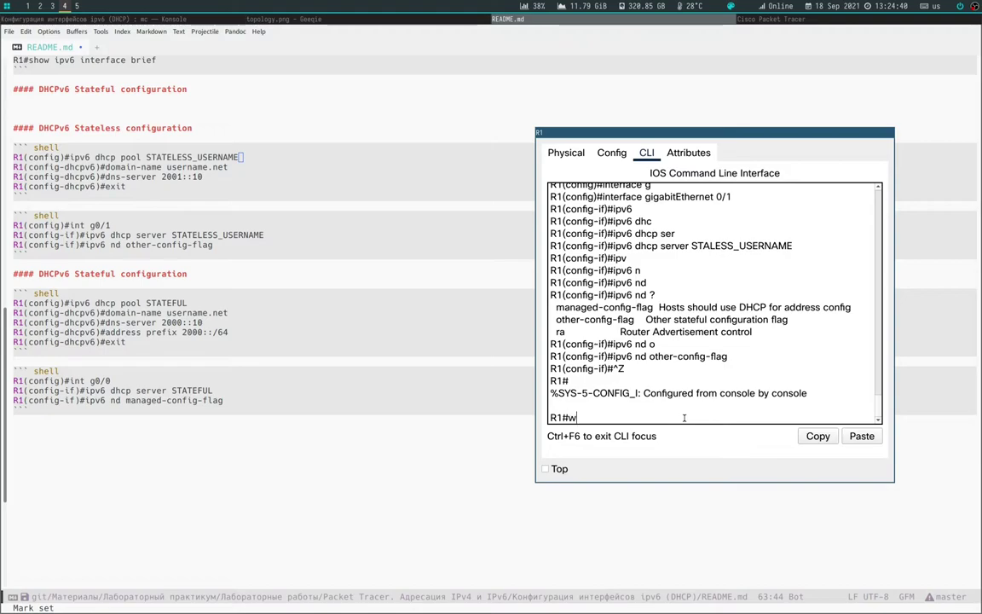
{"action": "type", "text": "r mem"}
{"action": "key", "text": "Return"}
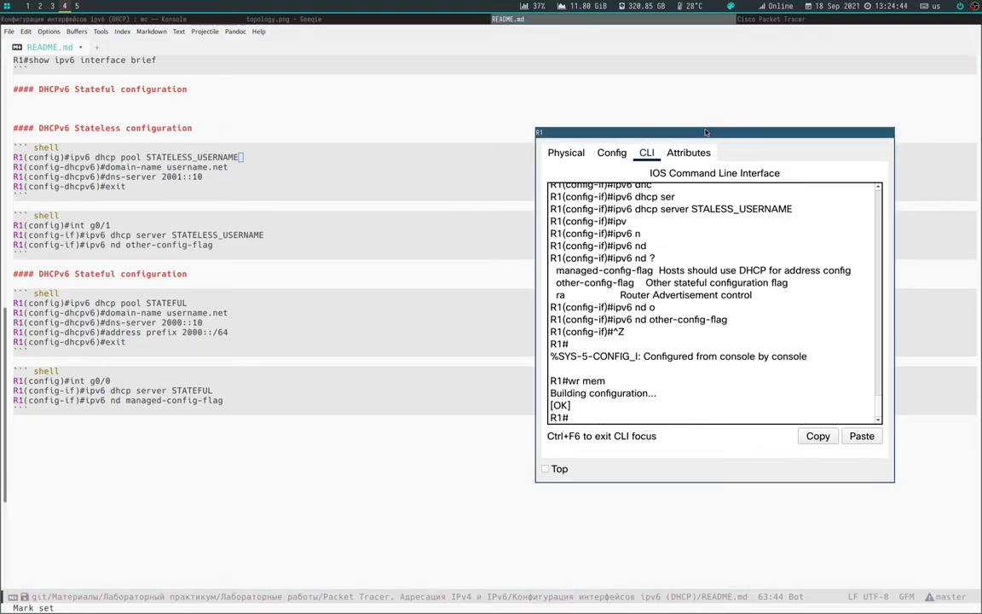
{"action": "key", "text": "super+shift+q"}
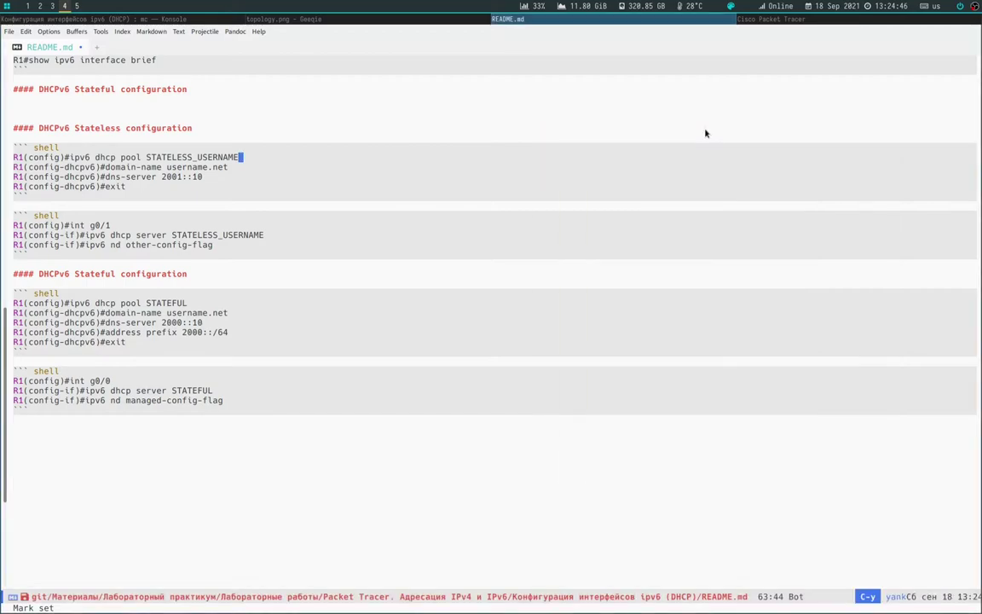
Step: Switch to Cisco Packet Tracer's topology, enter Simulation mode, and start playing the simulation
{"action": "left_click", "coordinate": [771, 19]}
{"action": "left_click", "coordinate": [936, 506]}
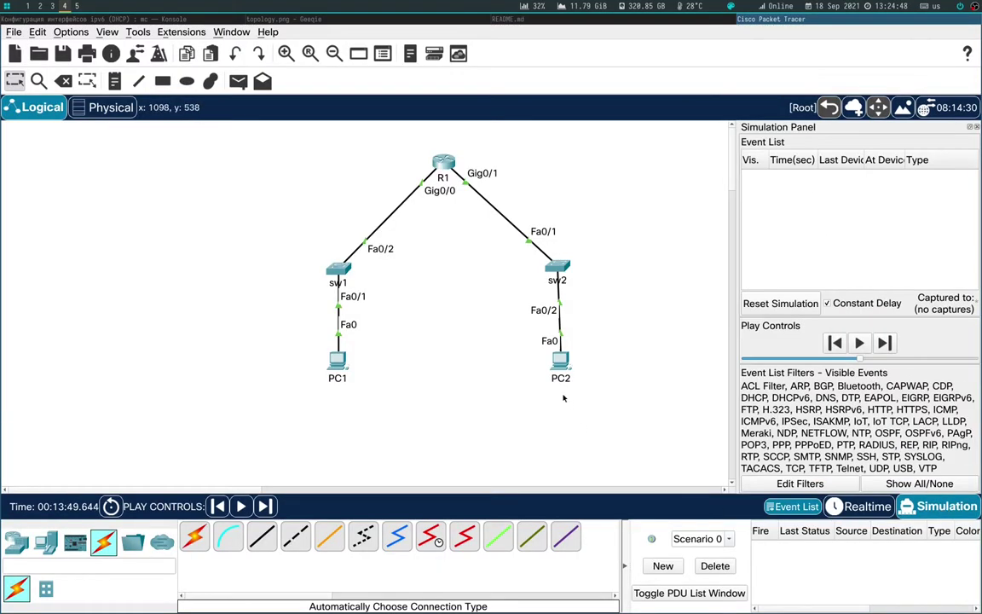
{"action": "left_click", "coordinate": [859, 342]}
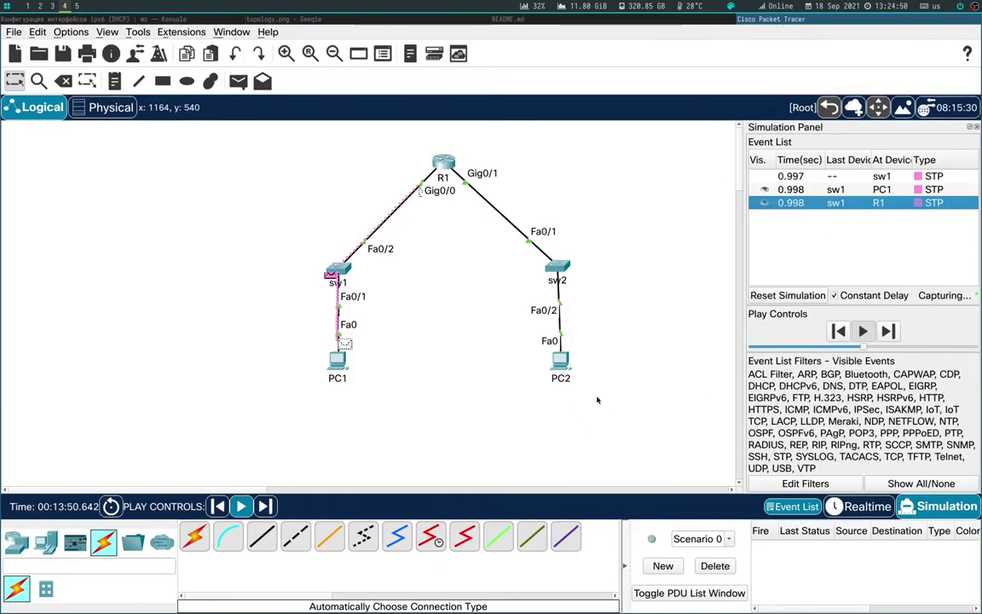
Step: Open PC2's global configuration settings to check its IPv6 gateway and DNS server
{"action": "mouse_move", "coordinate": [566, 365]}
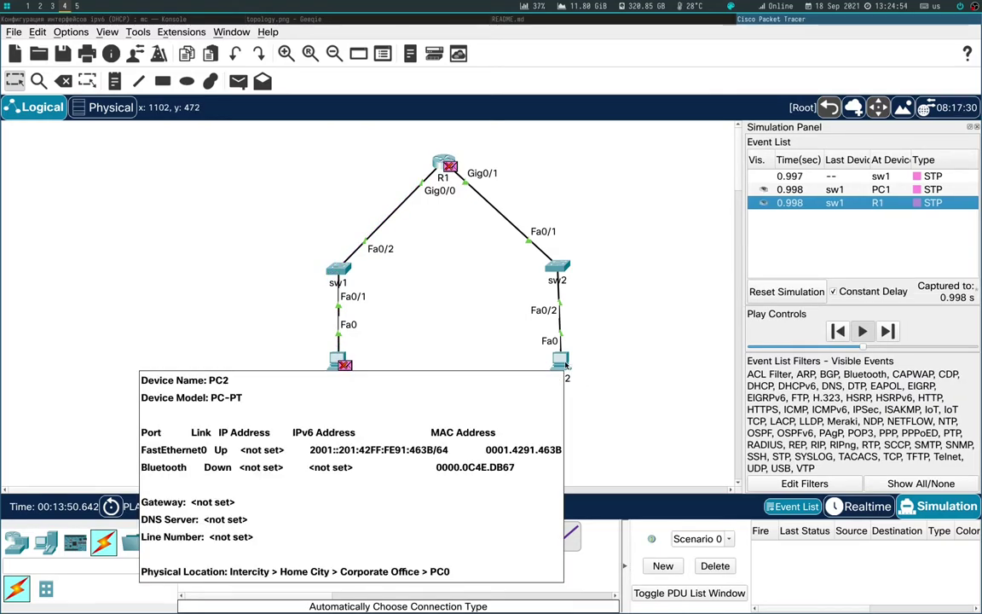
{"action": "left_click", "coordinate": [565, 364]}
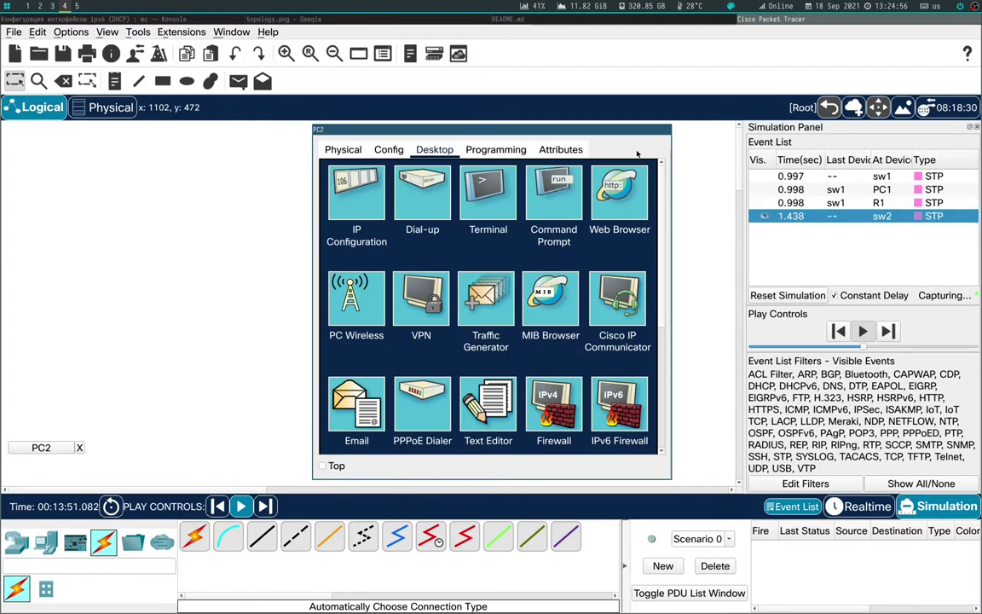
{"action": "left_click", "coordinate": [385, 150]}
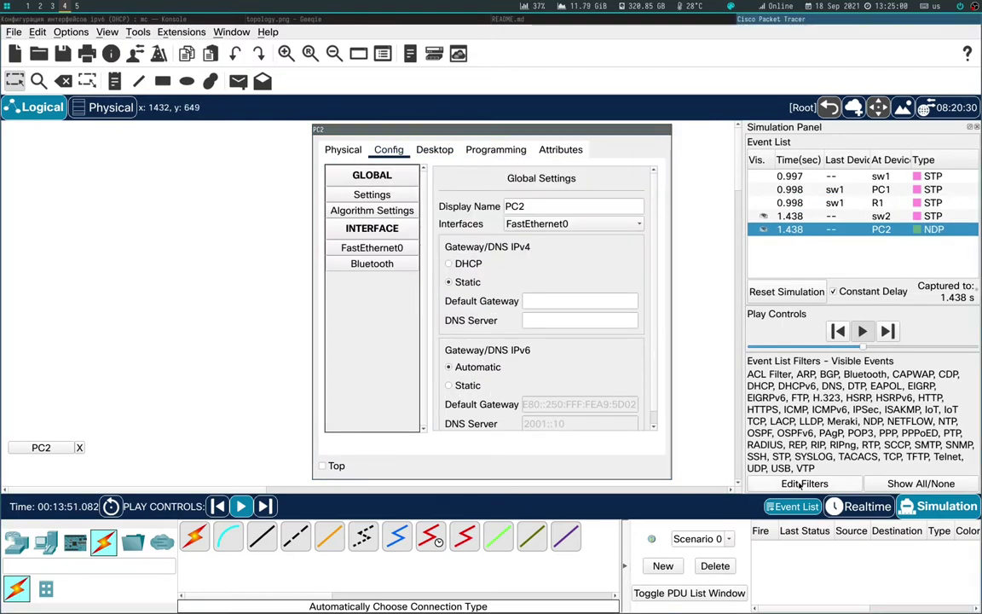
Step: Clear all simulation event filters and enable only DHCPv6 under the IPv6 protocols
{"action": "left_click", "coordinate": [895, 483]}
{"action": "left_click", "coordinate": [825, 484]}
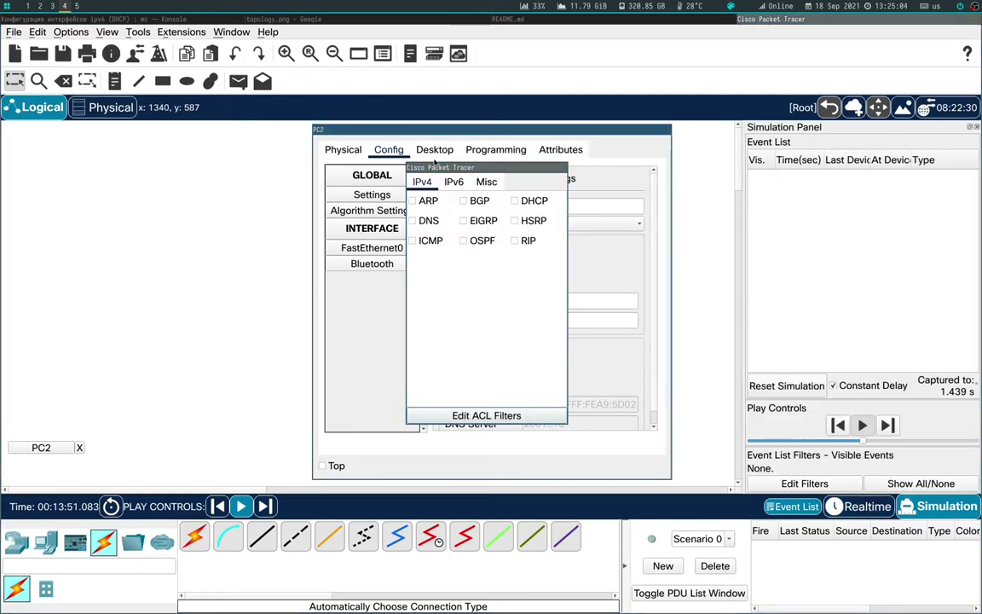
{"action": "left_click", "coordinate": [452, 185]}
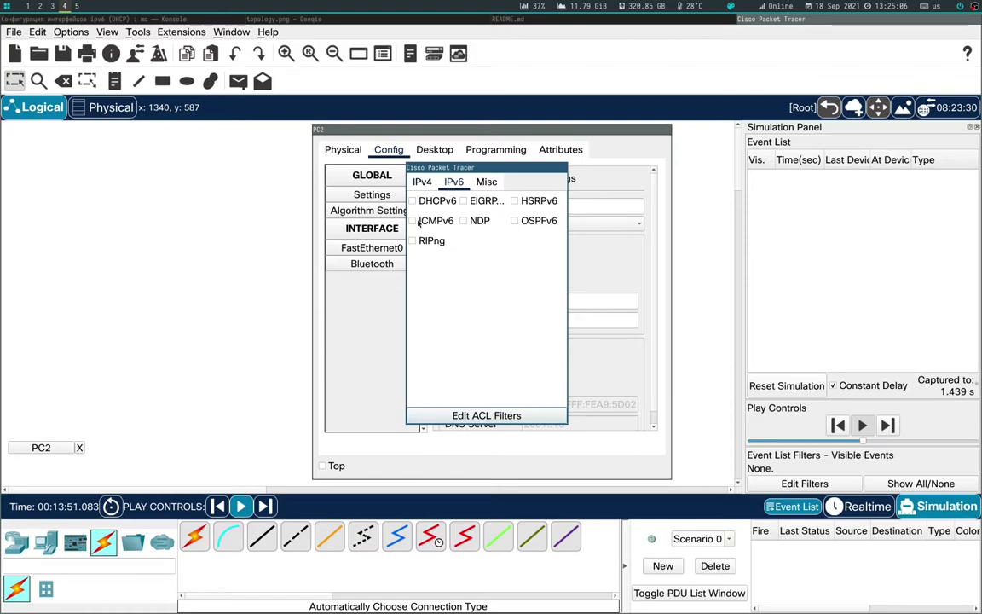
{"action": "left_click", "coordinate": [413, 200]}
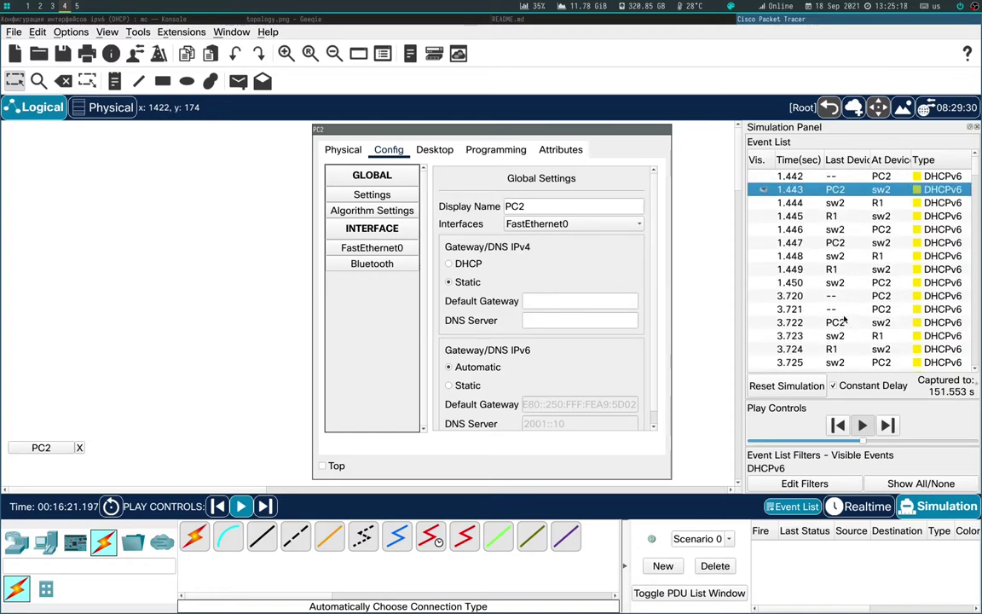
Step: Find the latest DHCPv6 event from sw2 at PC2 in the event list and open its PDU information
{"action": "scroll", "coordinate": [832, 294], "scroll_direction": "down", "scroll_amount": 3}
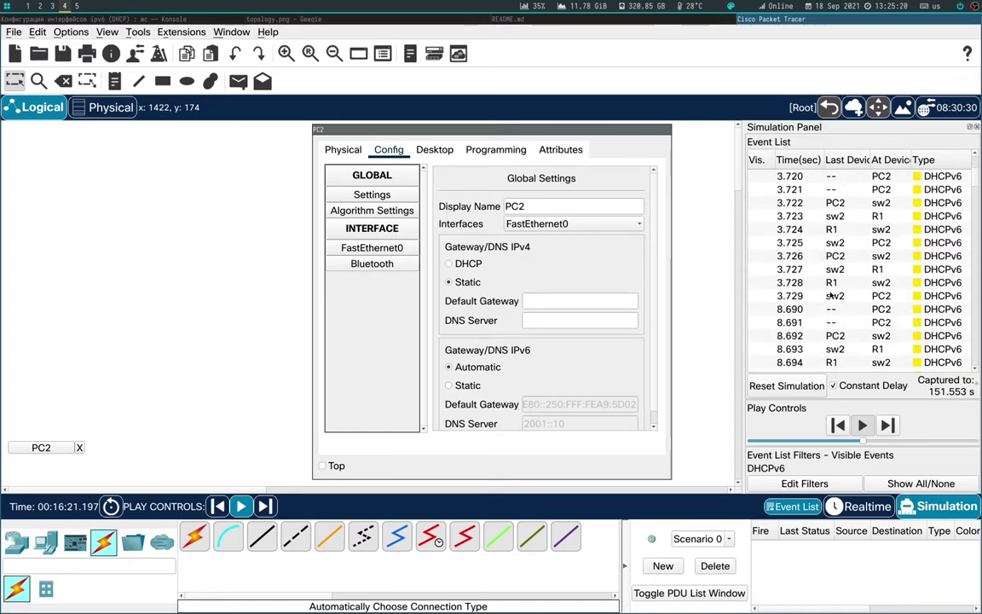
{"action": "scroll", "coordinate": [831, 294], "scroll_direction": "down", "scroll_amount": 15}
{"action": "left_click", "coordinate": [836, 363]}
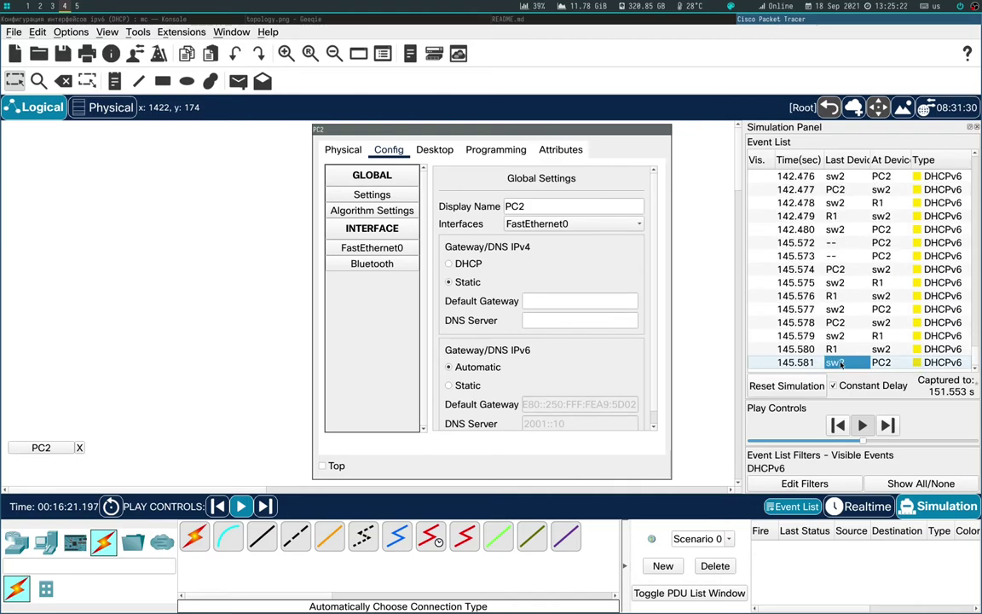
{"action": "left_click", "coordinate": [881, 362]}
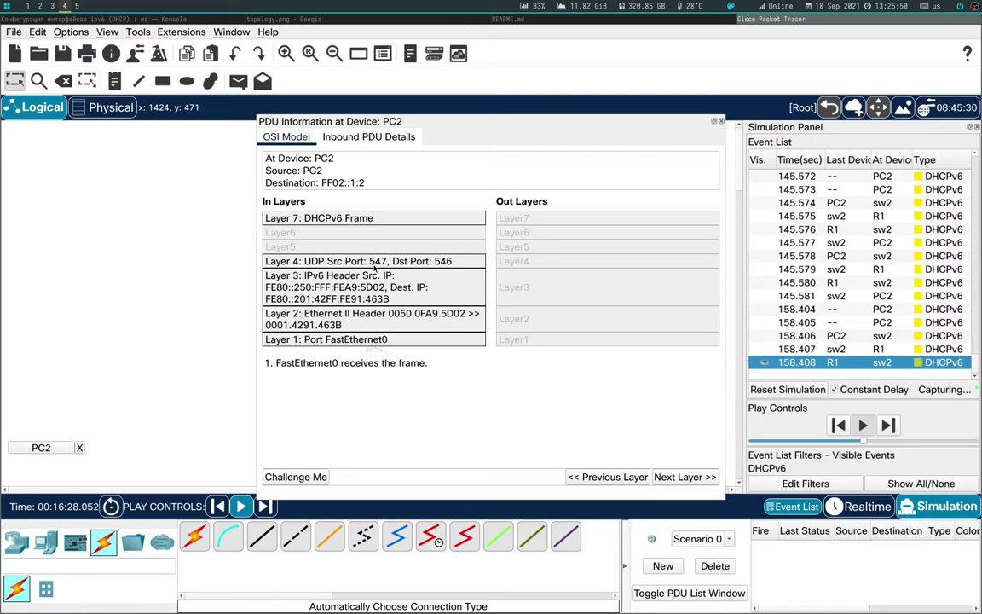
Step: Examine the inbound PDU details of the DHCPv6 packet at PC2, from the Ethernet header through the domain search option
{"action": "left_click", "coordinate": [328, 135]}
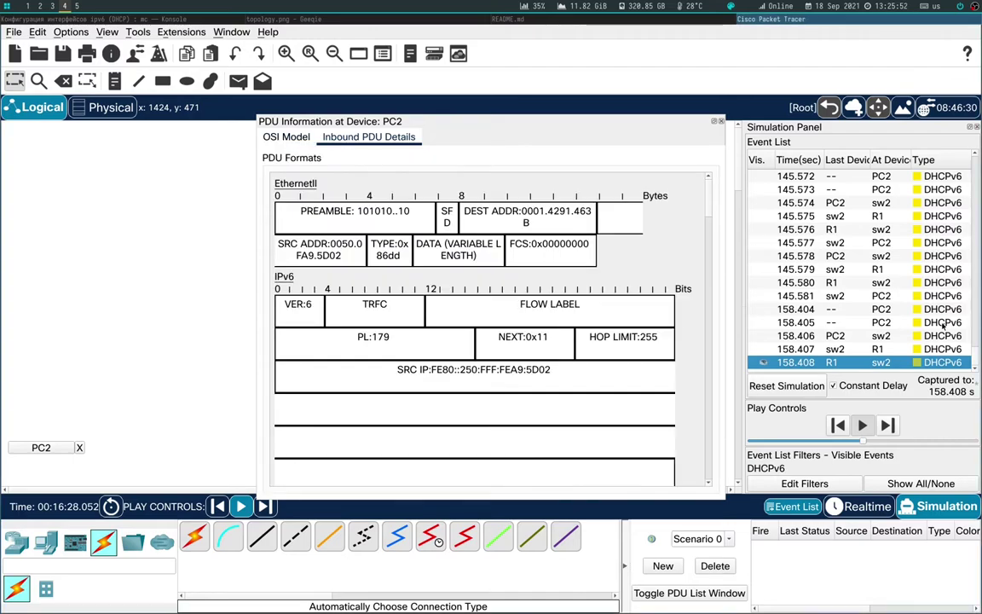
{"action": "scroll", "coordinate": [474, 358], "scroll_direction": "down", "scroll_amount": 4}
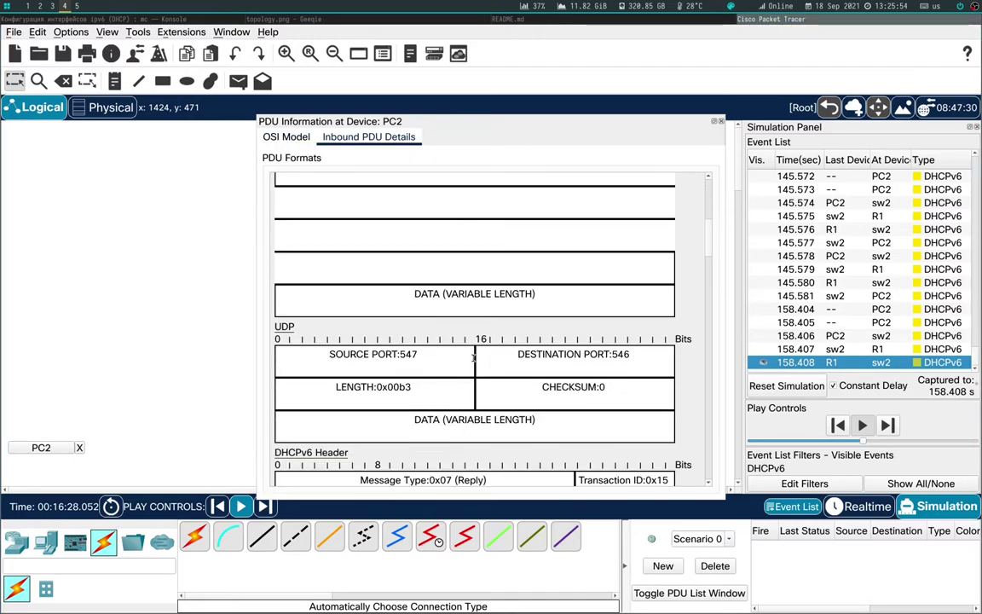
{"action": "scroll", "coordinate": [474, 358], "scroll_direction": "down", "scroll_amount": 8}
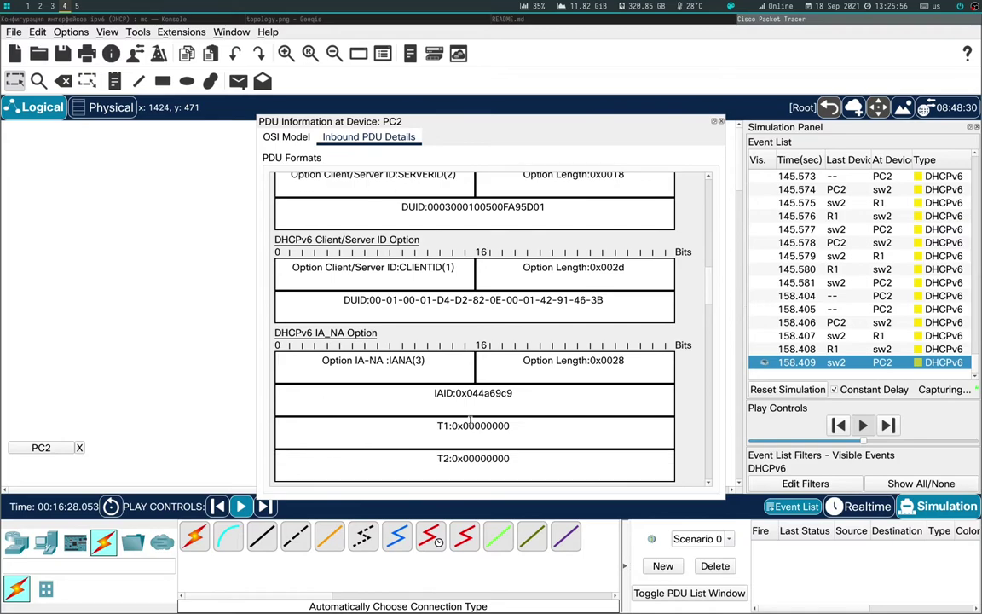
{"action": "scroll", "coordinate": [471, 422], "scroll_direction": "down", "scroll_amount": 8}
{"action": "scroll", "coordinate": [494, 409], "scroll_direction": "up", "scroll_amount": 4}
{"action": "scroll", "coordinate": [526, 398], "scroll_direction": "down", "scroll_amount": 2}
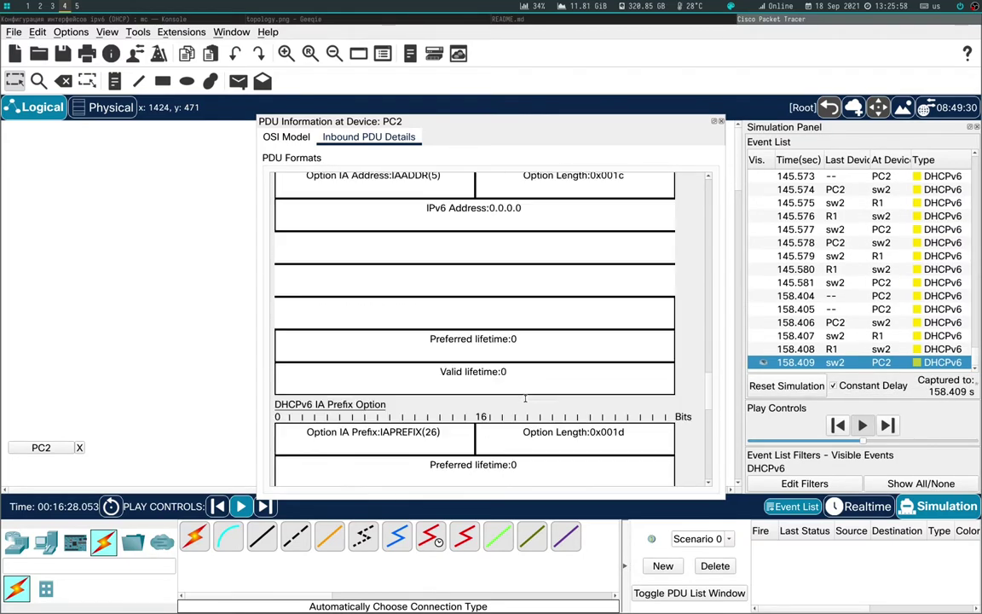
{"action": "scroll", "coordinate": [511, 384], "scroll_direction": "up", "scroll_amount": 3}
{"action": "scroll", "coordinate": [505, 378], "scroll_direction": "down", "scroll_amount": 15}
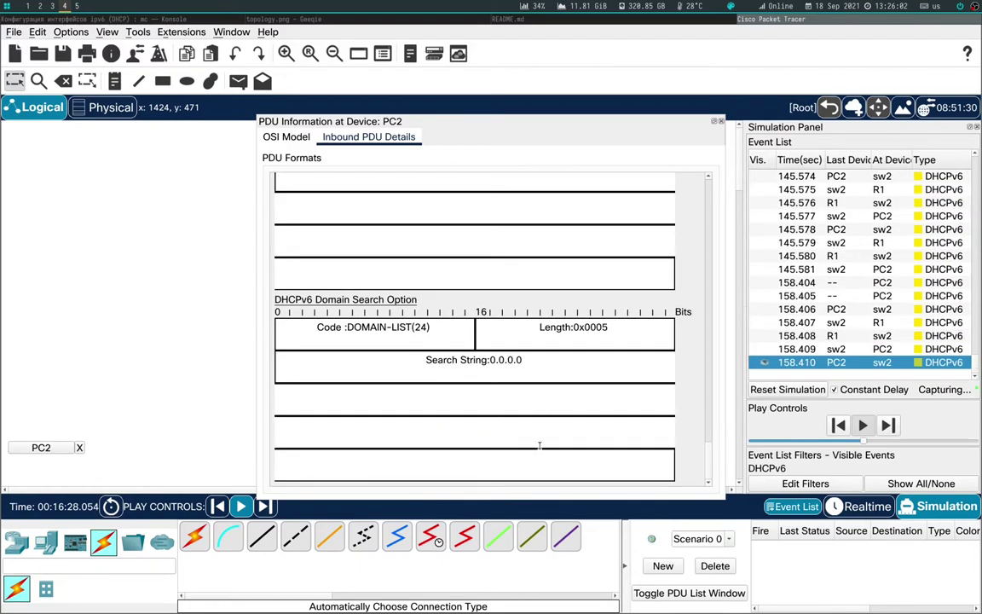
{"action": "scroll", "coordinate": [503, 409], "scroll_direction": "up", "scroll_amount": 3}
{"action": "scroll", "coordinate": [502, 399], "scroll_direction": "down", "scroll_amount": 3}
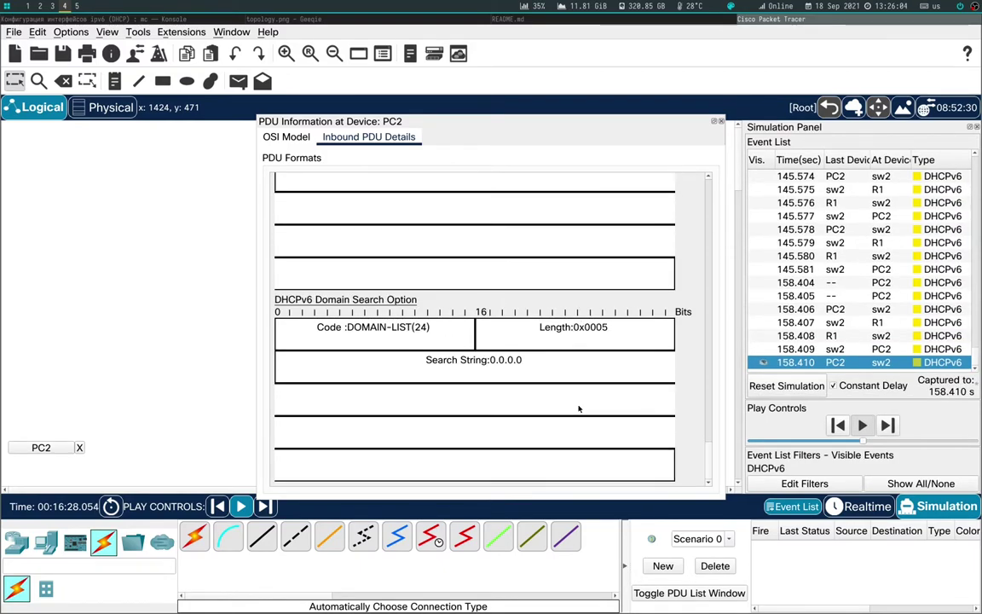
{"action": "scroll", "coordinate": [938, 261], "scroll_direction": "up", "scroll_amount": 10}
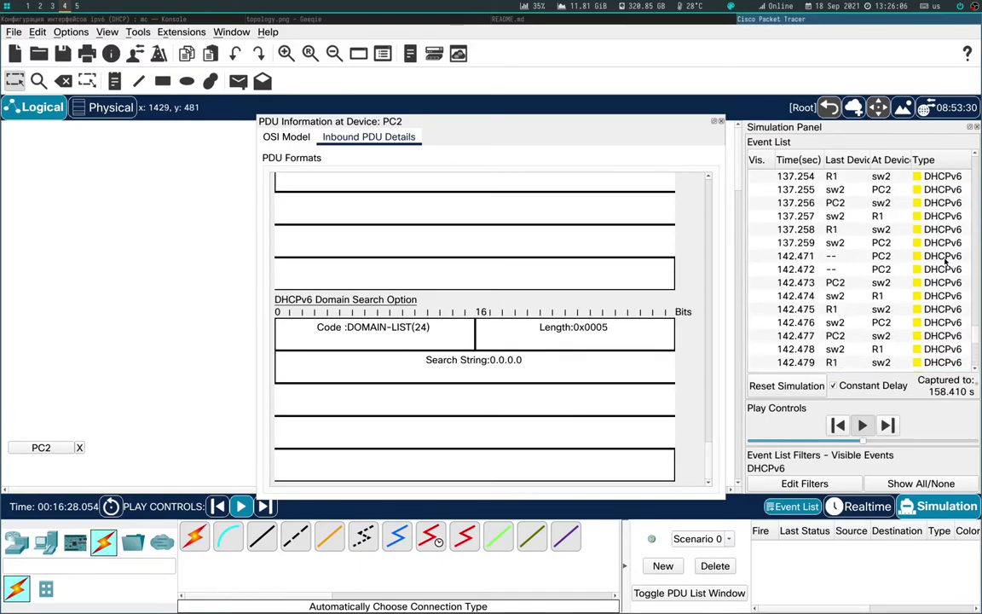
Step: Review the IA Address, IA Prefix, DNS and Domain Search options in PC2's inbound DHCPv6 PDU, highlighting the name server address
{"action": "scroll", "coordinate": [938, 261], "scroll_direction": "down", "scroll_amount": 10}
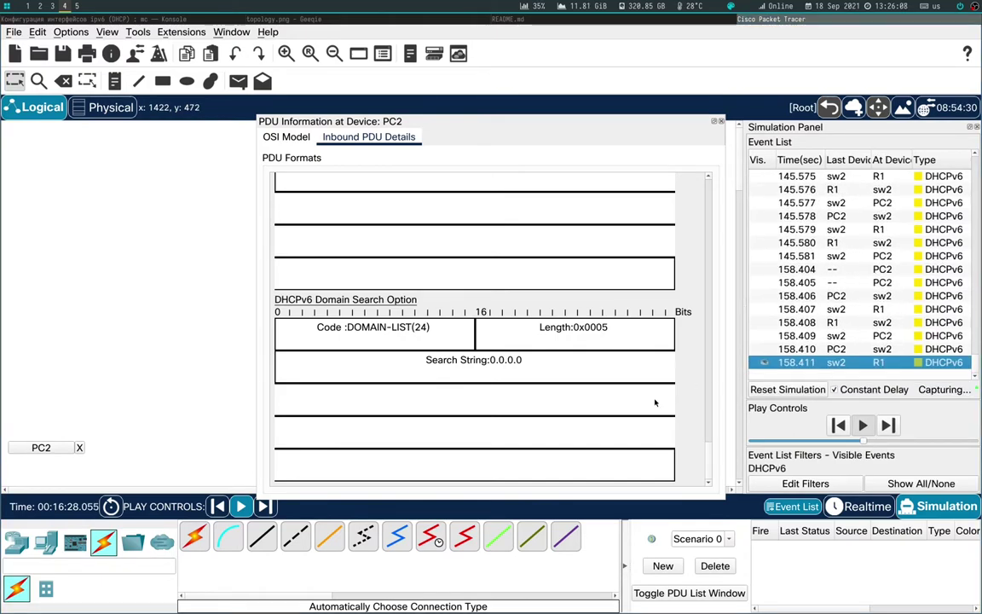
{"action": "scroll", "coordinate": [518, 296], "scroll_direction": "up", "scroll_amount": 10}
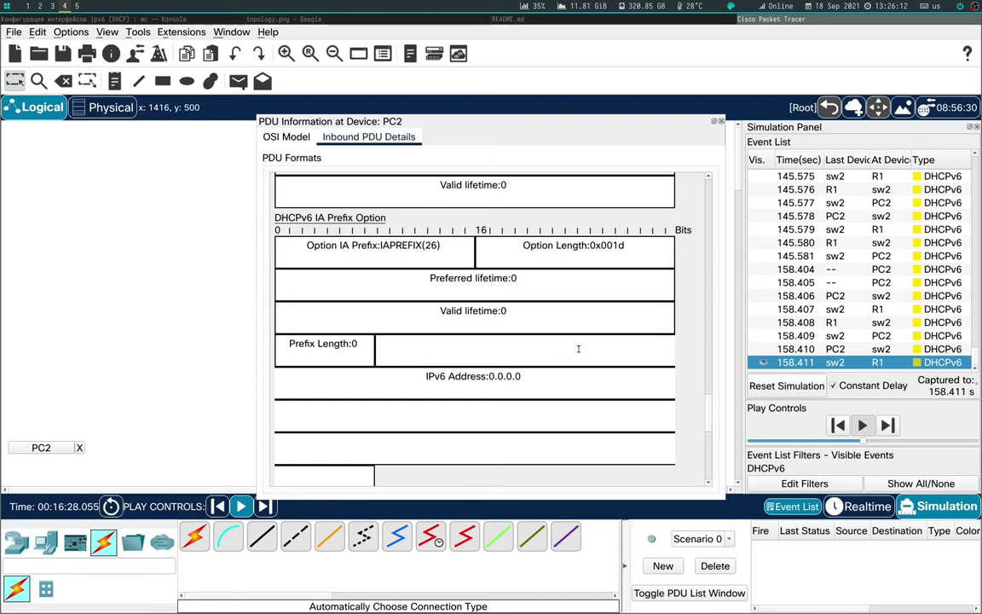
{"action": "scroll", "coordinate": [486, 362], "scroll_direction": "up", "scroll_amount": 5}
{"action": "scroll", "coordinate": [497, 359], "scroll_direction": "up", "scroll_amount": 3}
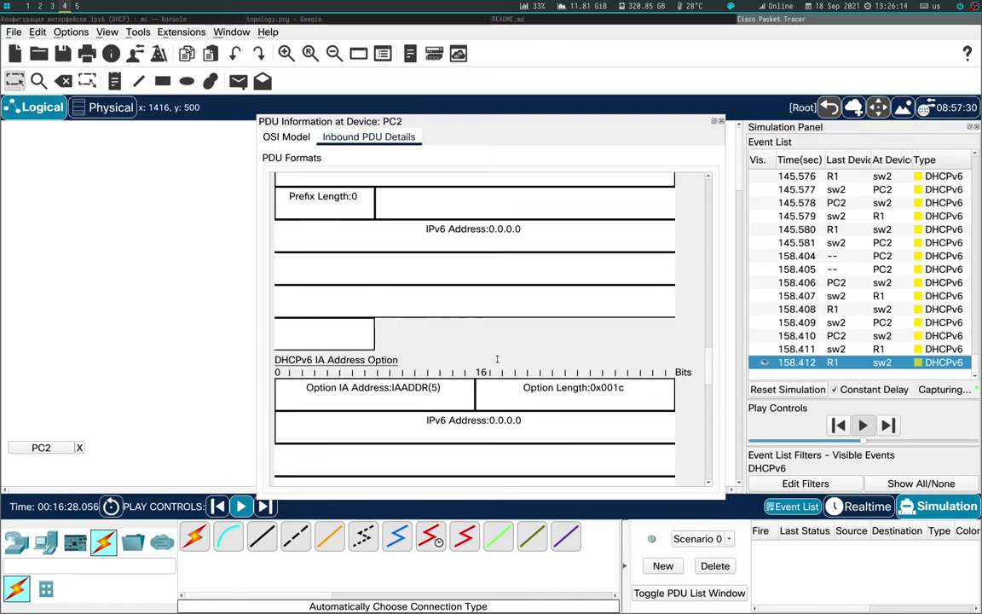
{"action": "scroll", "coordinate": [496, 359], "scroll_direction": "down", "scroll_amount": 3}
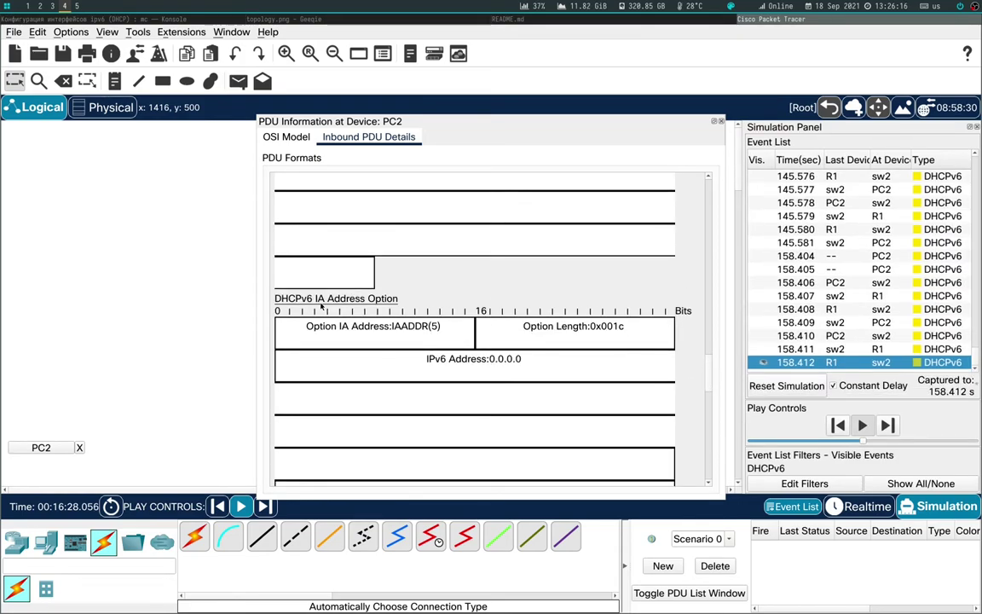
{"action": "scroll", "coordinate": [506, 402], "scroll_direction": "down", "scroll_amount": 3}
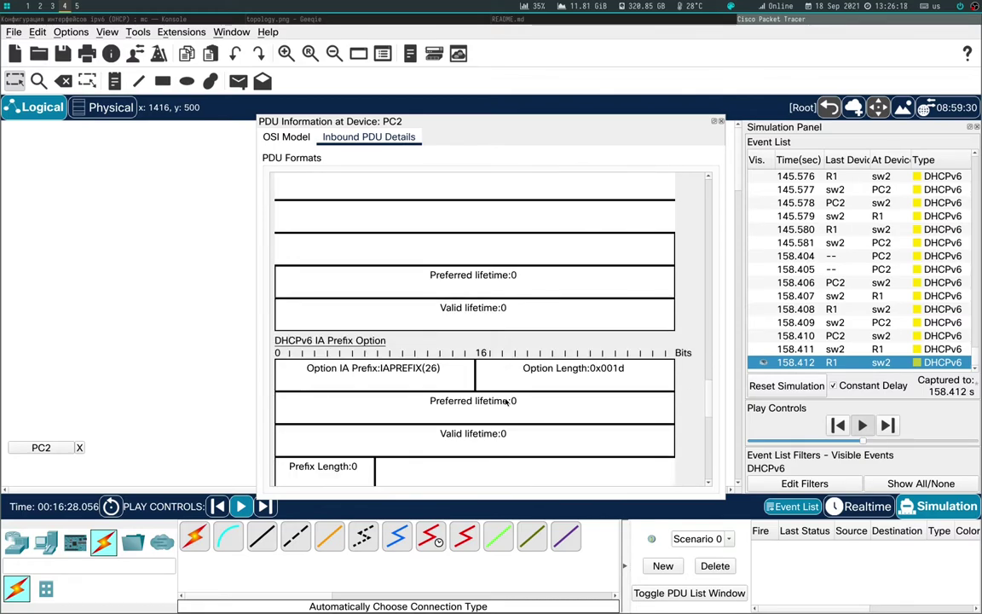
{"action": "scroll", "coordinate": [499, 397], "scroll_direction": "down", "scroll_amount": 5}
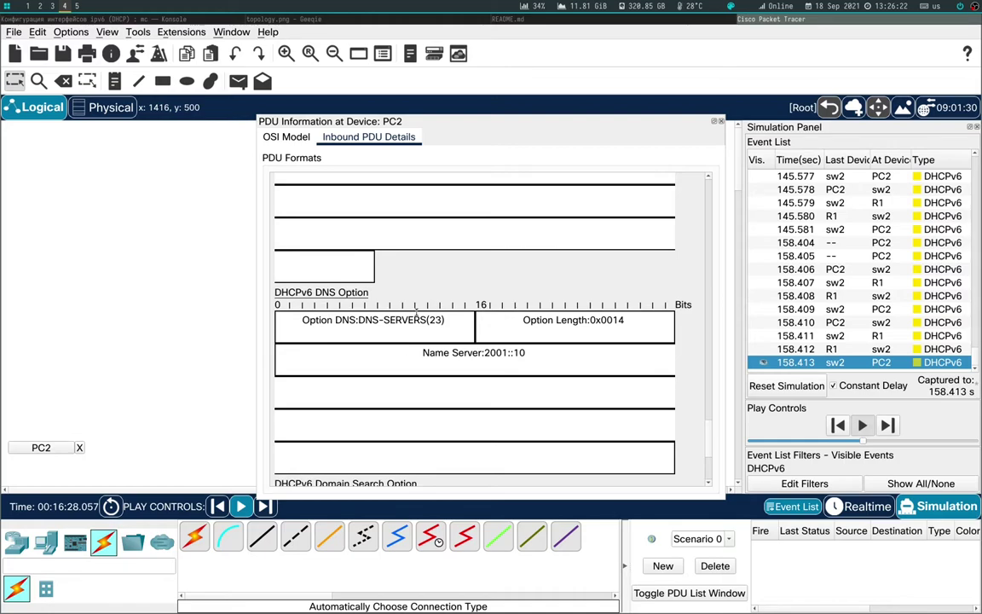
{"action": "left_click_drag", "start_coordinate": [484, 352], "coordinate": [541, 351]}
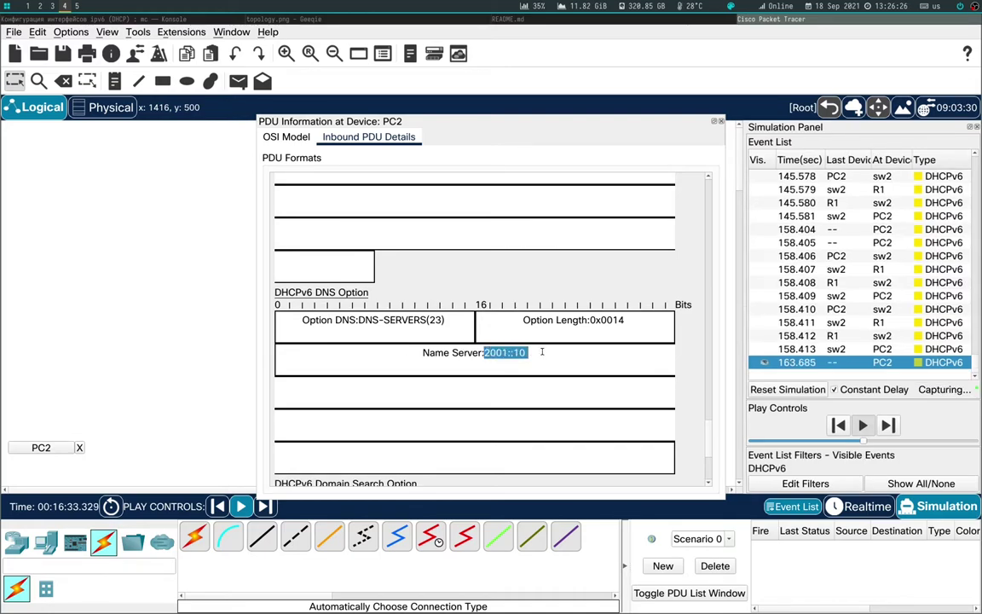
{"action": "scroll", "coordinate": [542, 358], "scroll_direction": "down", "scroll_amount": 3}
{"action": "scroll", "coordinate": [546, 370], "scroll_direction": "down", "scroll_amount": 2}
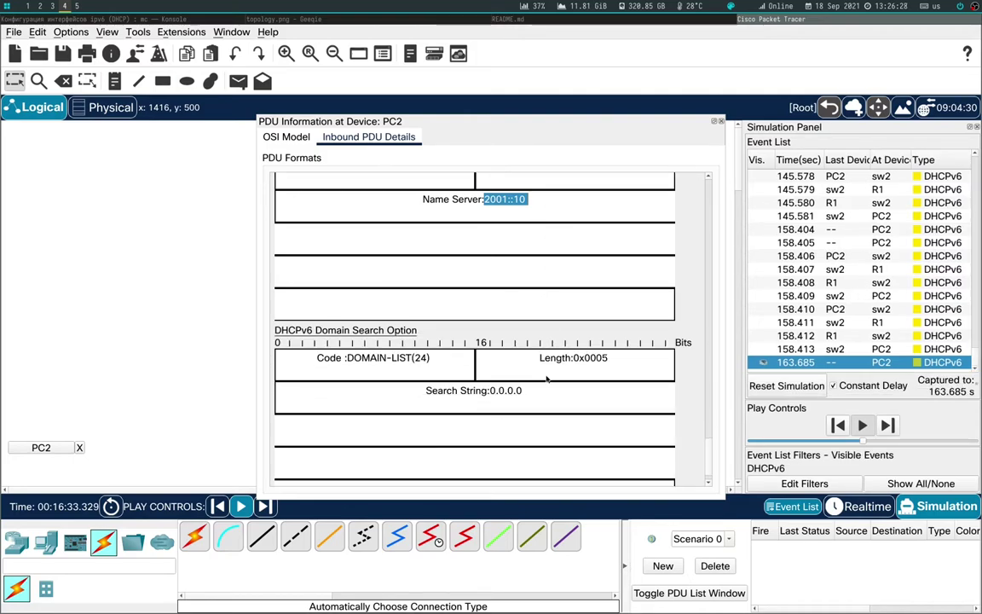
Step: Review the inbound PDU back through its IA_NA and Client/Server ID options to the DHCPv6 and UDP headers
{"action": "scroll", "coordinate": [539, 388], "scroll_direction": "up", "scroll_amount": 3}
{"action": "scroll", "coordinate": [538, 397], "scroll_direction": "up", "scroll_amount": 9}
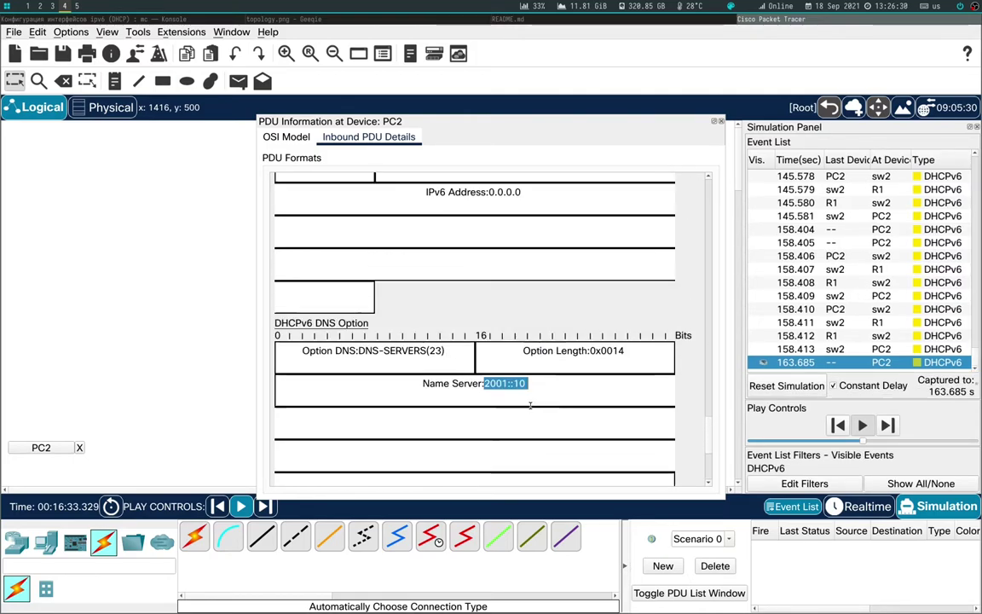
{"action": "scroll", "coordinate": [530, 406], "scroll_direction": "down", "scroll_amount": 4}
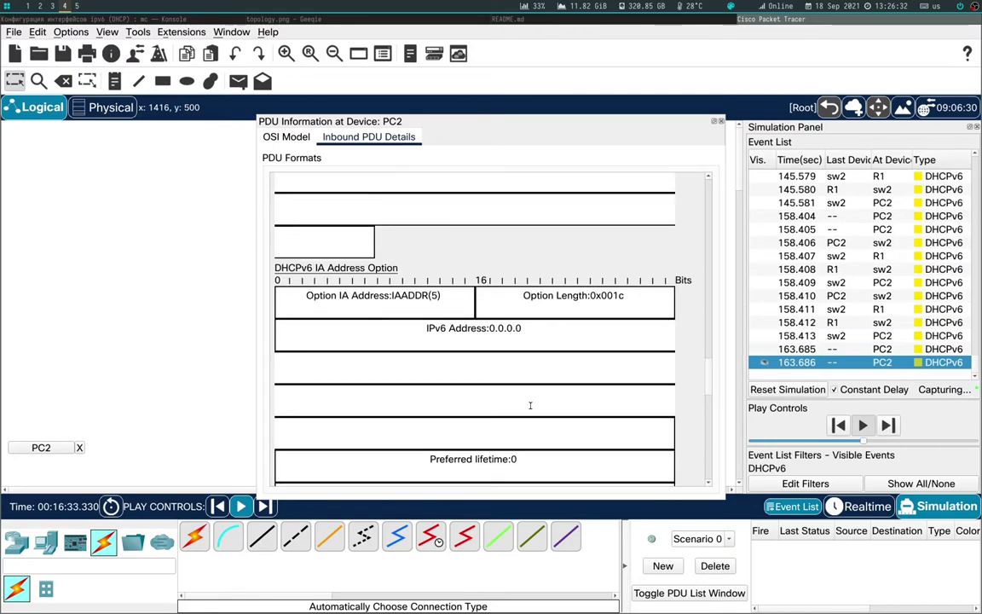
{"action": "scroll", "coordinate": [530, 406], "scroll_direction": "up", "scroll_amount": 3}
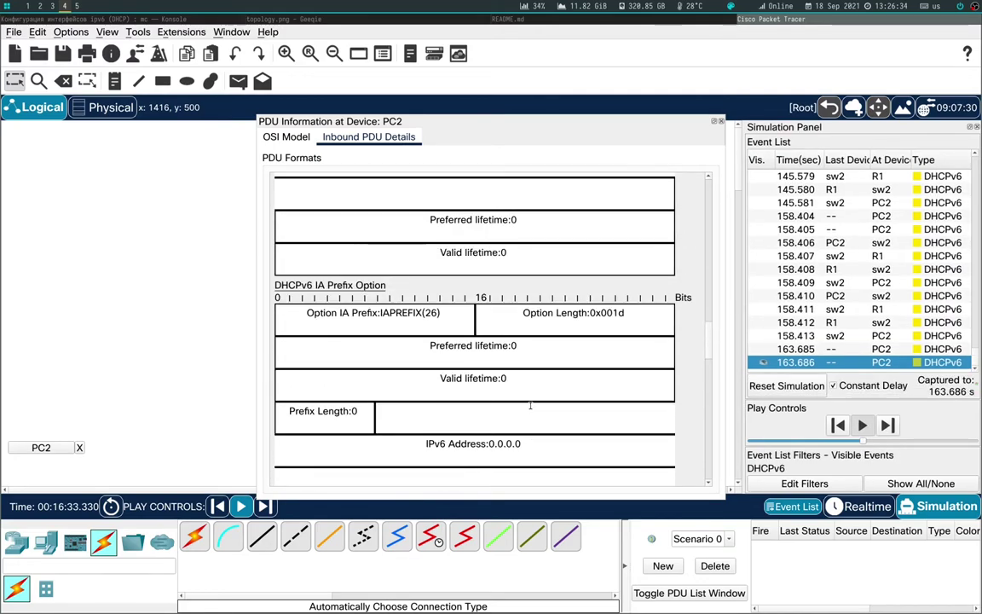
{"action": "scroll", "coordinate": [530, 406], "scroll_direction": "up", "scroll_amount": 6}
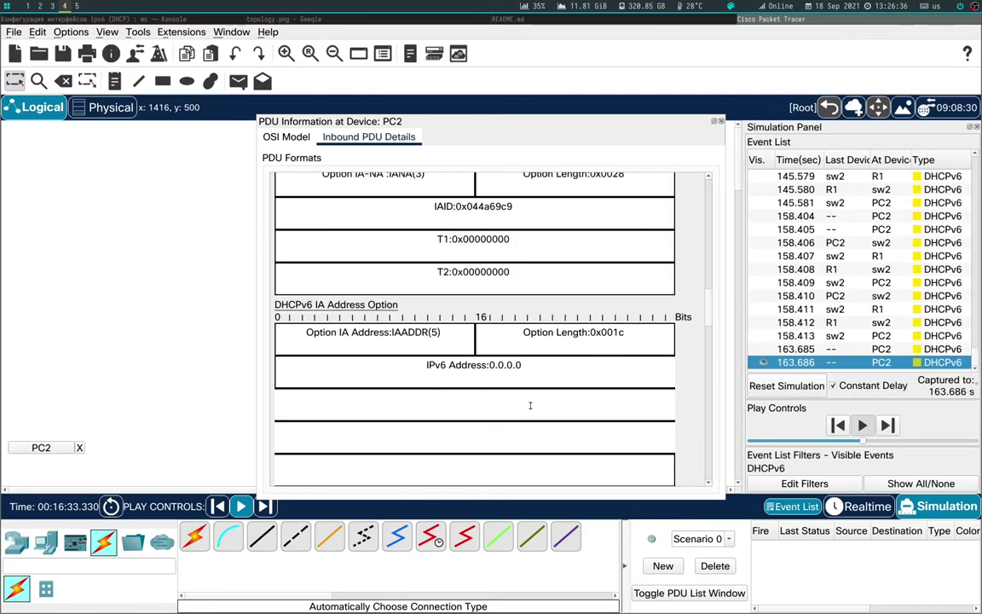
{"action": "scroll", "coordinate": [529, 406], "scroll_direction": "up", "scroll_amount": 6}
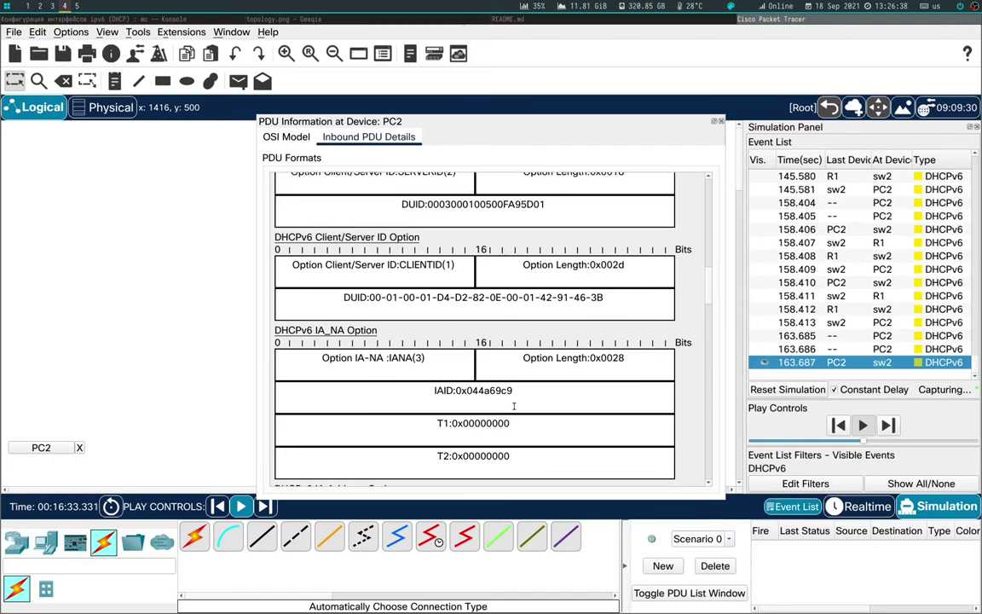
{"action": "scroll", "coordinate": [514, 406], "scroll_direction": "up", "scroll_amount": 2}
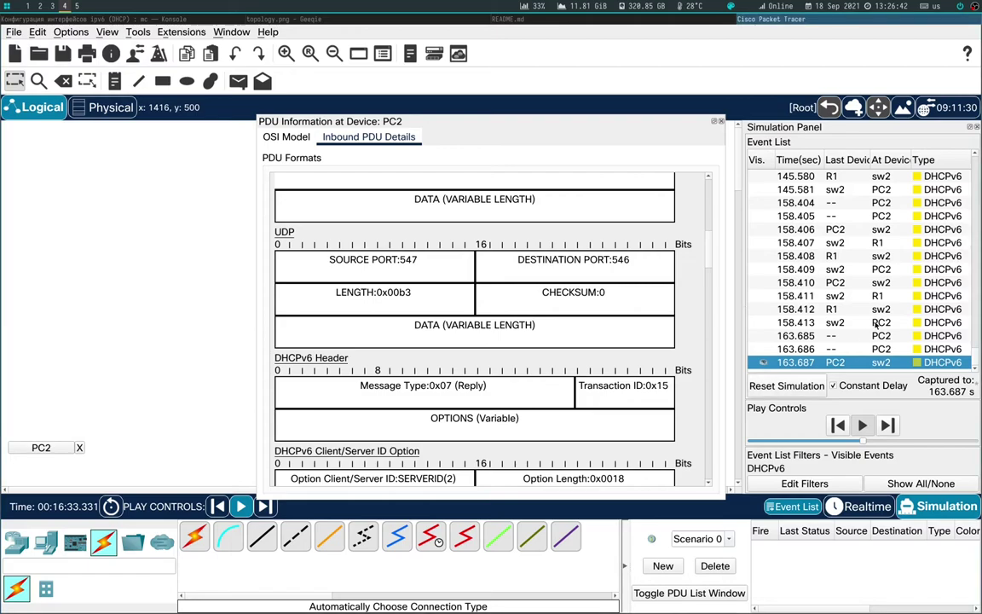
Step: Recheck the inbound PDU's options from the Client/Server IDs through the DNS option, and close the PDU information
{"action": "scroll", "coordinate": [491, 374], "scroll_direction": "down", "scroll_amount": 2}
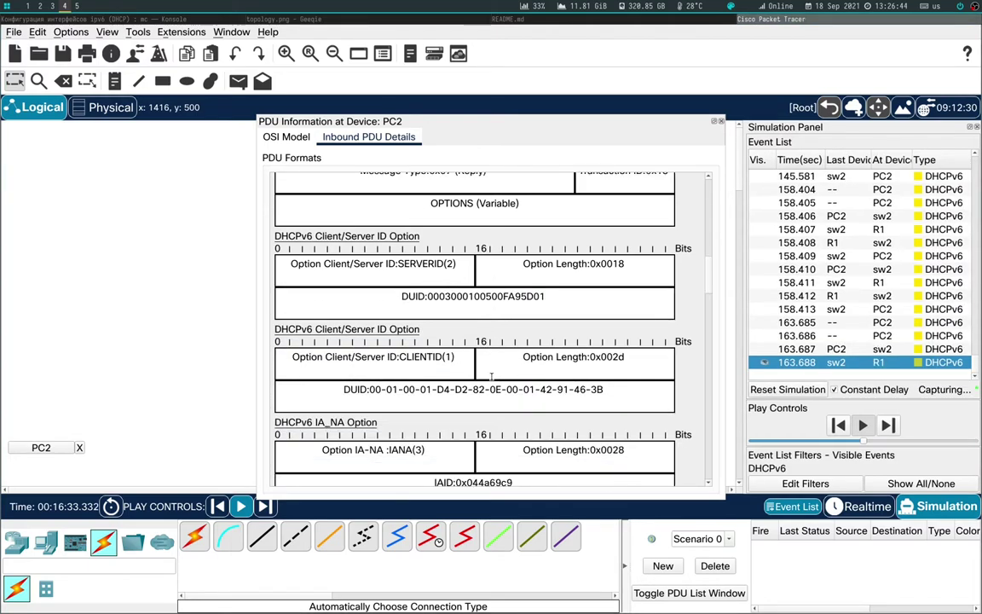
{"action": "scroll", "coordinate": [491, 376], "scroll_direction": "down", "scroll_amount": 10}
{"action": "scroll", "coordinate": [493, 376], "scroll_direction": "down", "scroll_amount": 9}
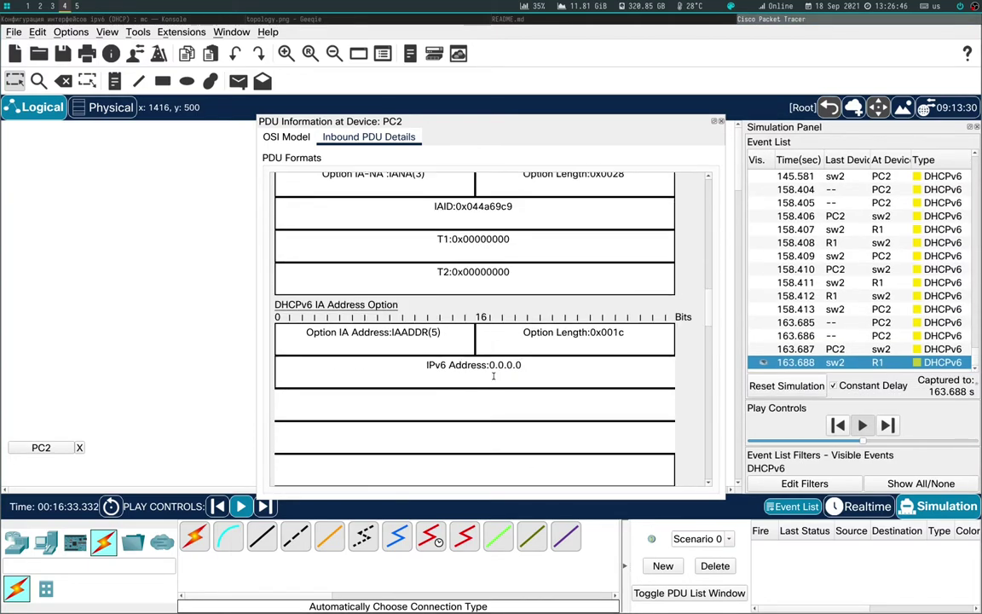
{"action": "scroll", "coordinate": [548, 379], "scroll_direction": "down", "scroll_amount": 12}
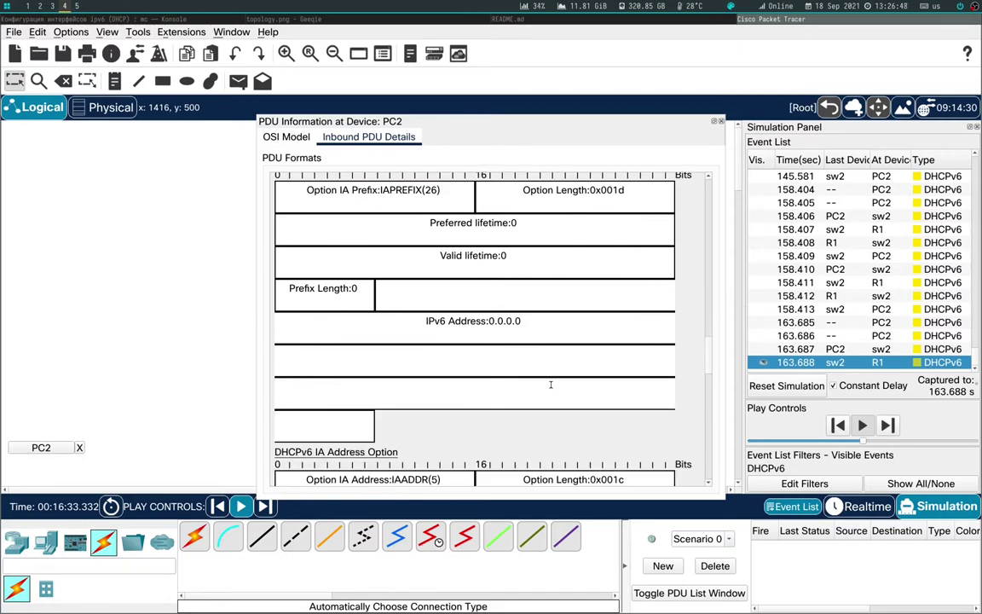
{"action": "scroll", "coordinate": [552, 388], "scroll_direction": "down", "scroll_amount": 12}
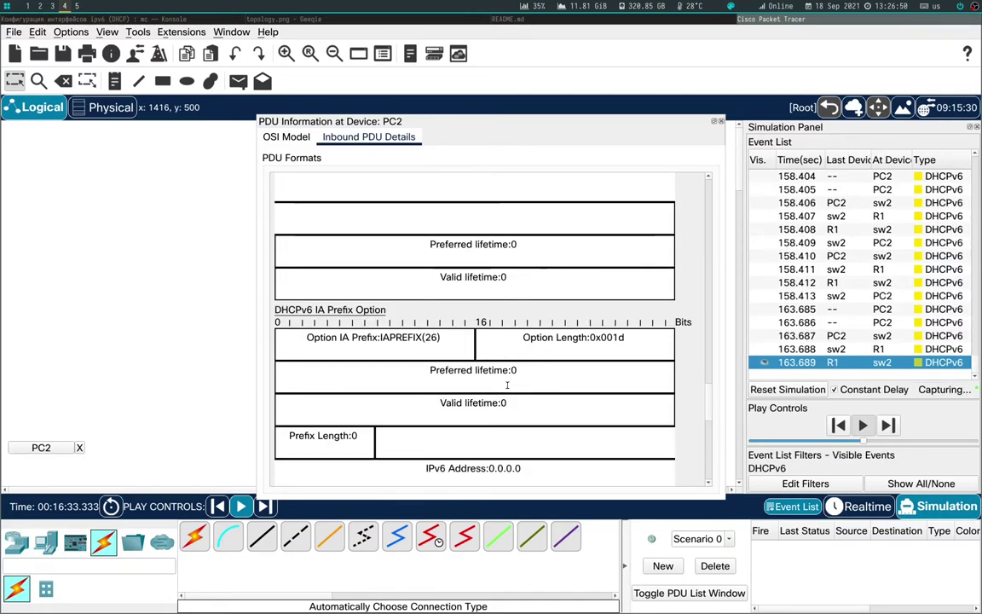
{"action": "scroll", "coordinate": [500, 392], "scroll_direction": "down", "scroll_amount": 6}
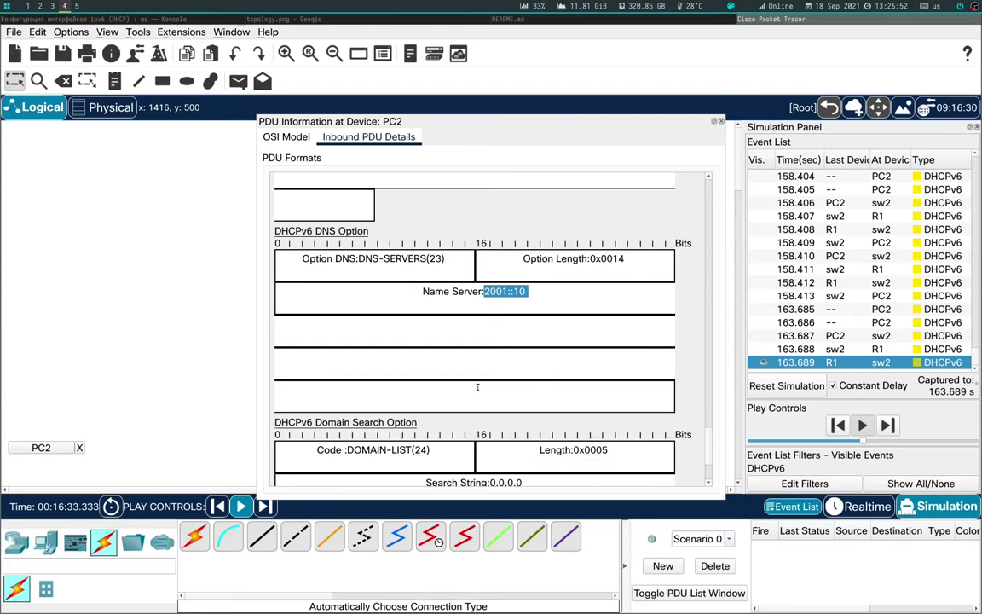
{"action": "scroll", "coordinate": [468, 364], "scroll_direction": "up", "scroll_amount": 7}
{"action": "scroll", "coordinate": [468, 365], "scroll_direction": "up", "scroll_amount": 2}
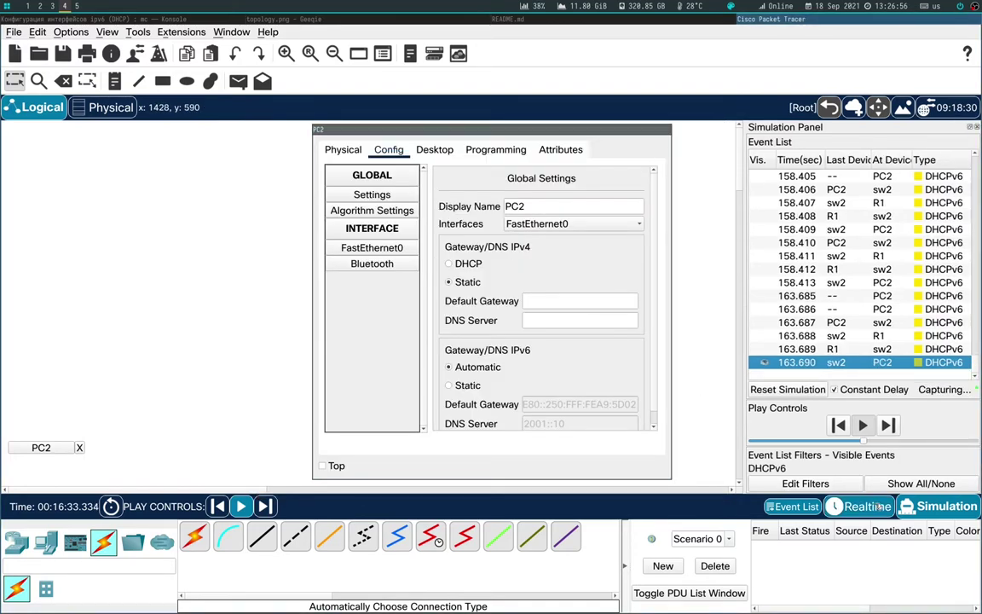
Step: Return to Realtime mode and open PC2's command prompt
{"action": "key", "text": "shift+r"}
{"action": "left_click", "coordinate": [479, 152]}
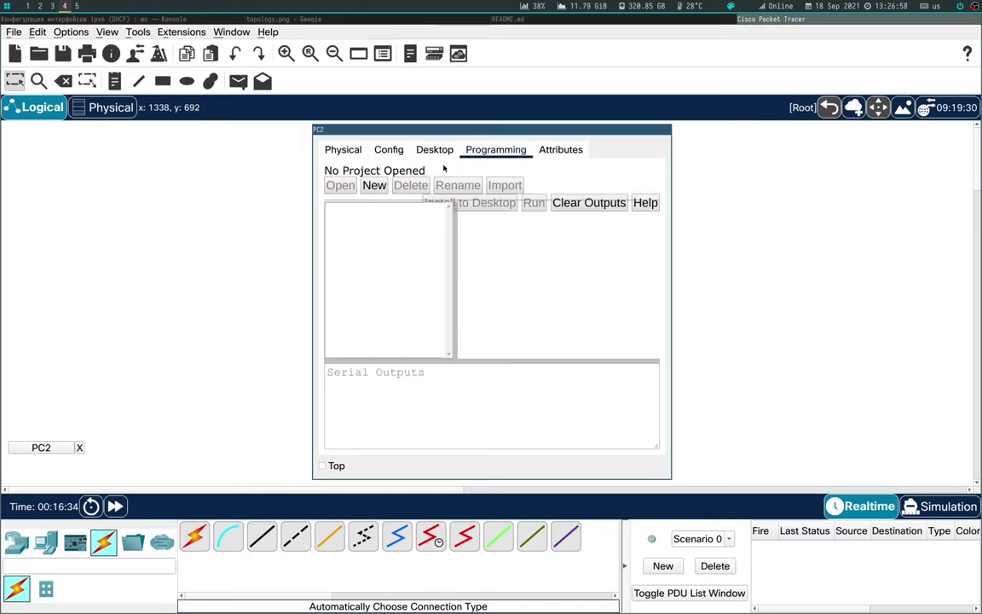
{"action": "left_click", "coordinate": [434, 151]}
{"action": "left_click", "coordinate": [553, 191]}
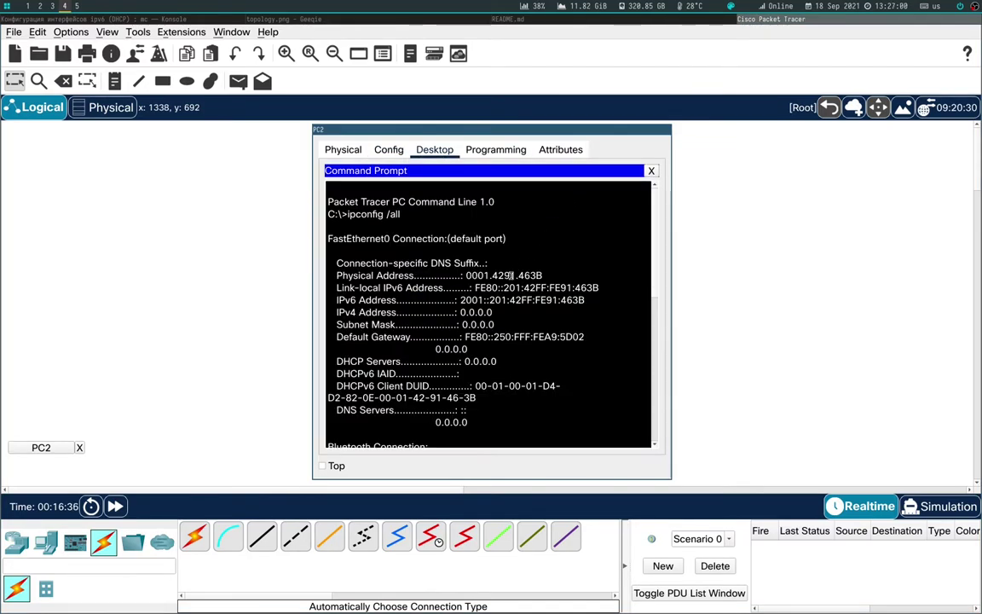
Step: Run ipv6config on PC2 and check FastEthernet0's connection-specific DNS suffix
{"action": "key", "text": "Return"}
{"action": "key", "text": "Return"}
{"action": "key", "text": "Return"}
{"action": "type", "text": "ipv6config"}
{"action": "key", "text": "Return"}
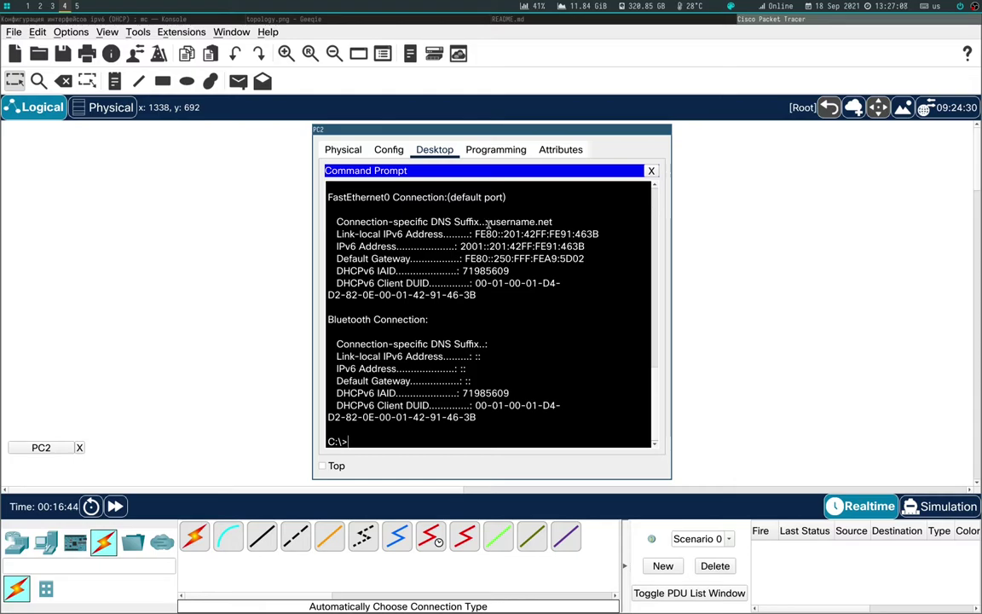
{"action": "left_click_drag", "start_coordinate": [490, 223], "coordinate": [557, 225]}
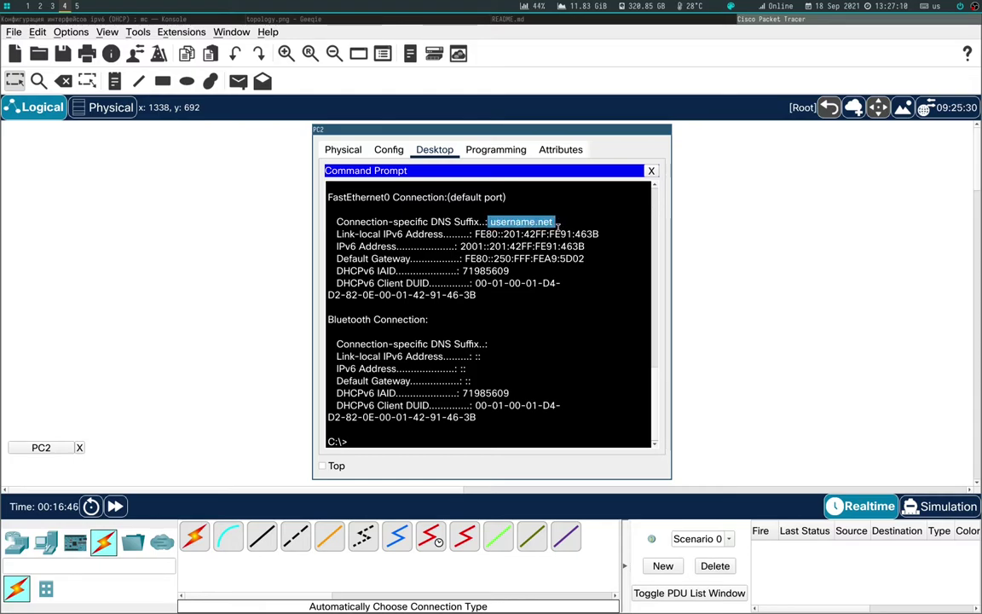
Step: Run ipv6config /all on PC2 to check FastEthernet0's DNS server address, and close the PC2 window
{"action": "type", "text": "ipv6config"}
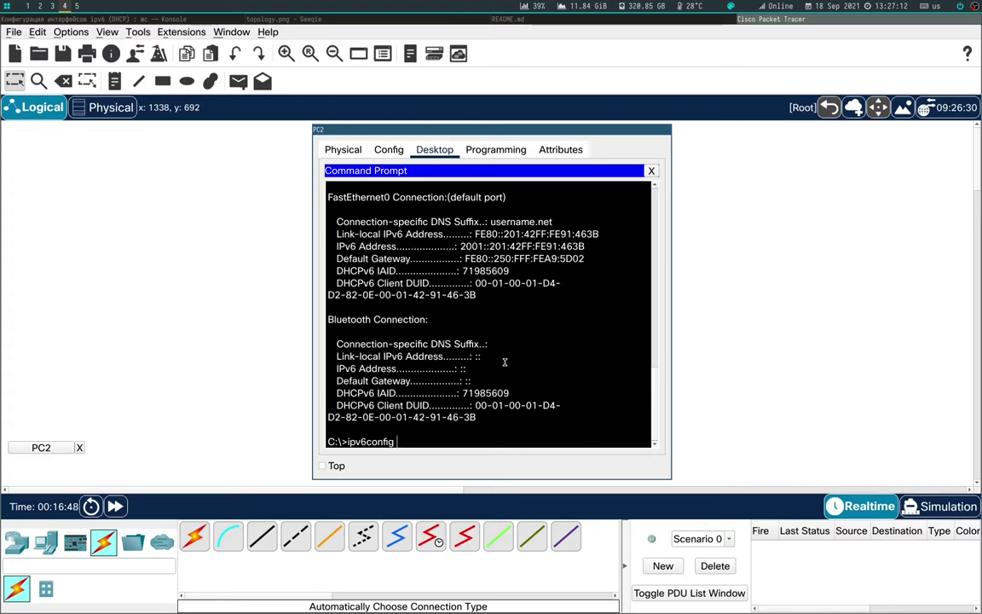
{"action": "type", "text": " /all"}
{"action": "key", "text": "Return"}
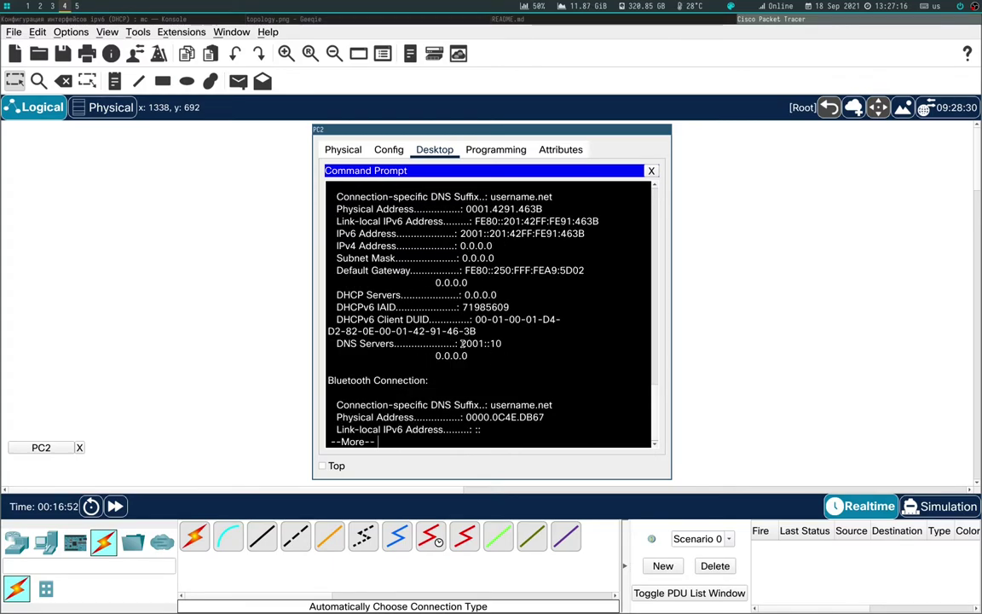
{"action": "left_click_drag", "start_coordinate": [461, 342], "coordinate": [504, 343]}
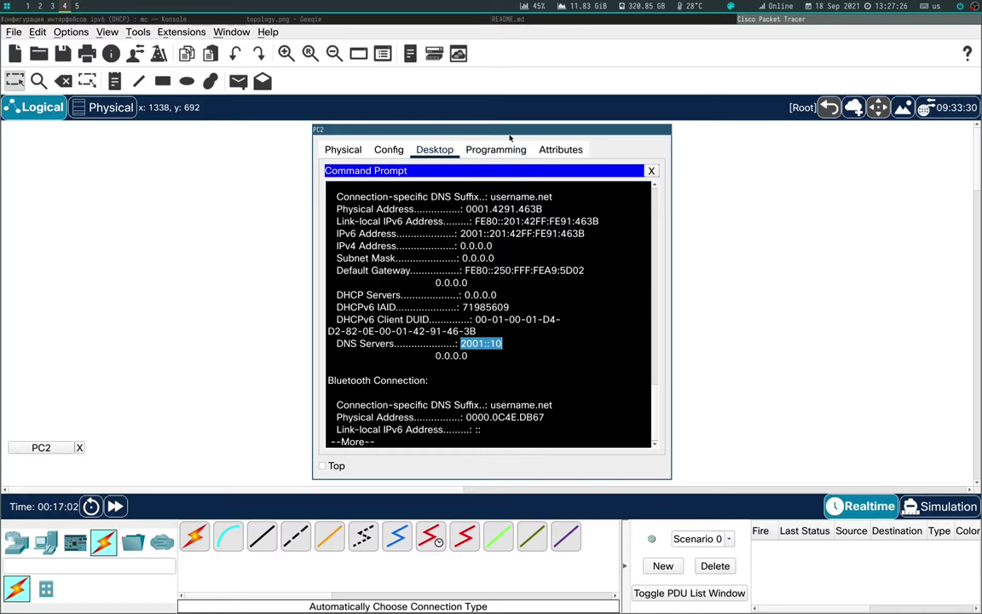
{"action": "key", "text": "alt+F4"}
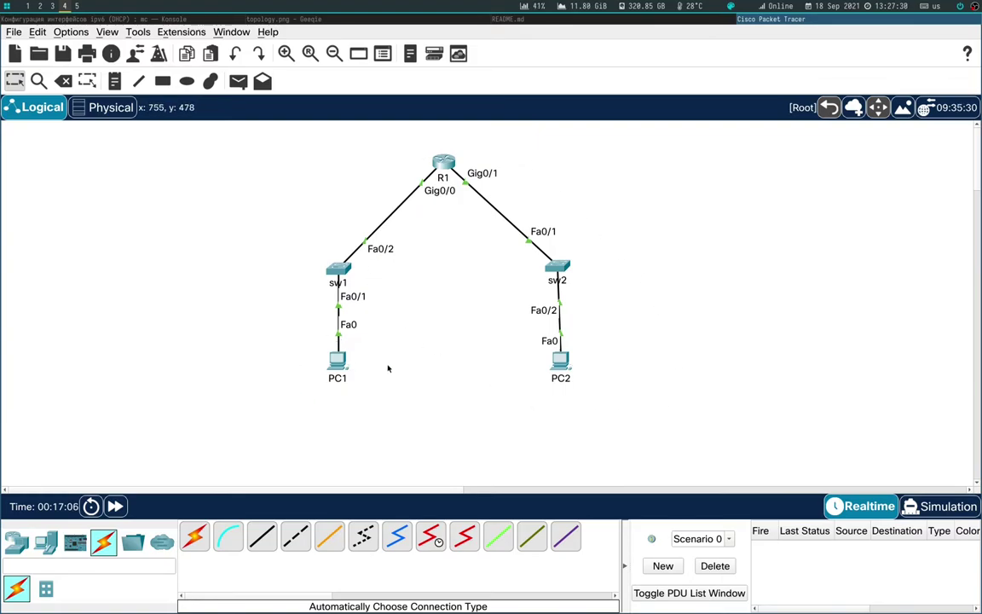
Step: Open R1's command line and place it beside the DHCPv6 Stateful configuration section of README.md
{"action": "left_click", "coordinate": [442, 165]}
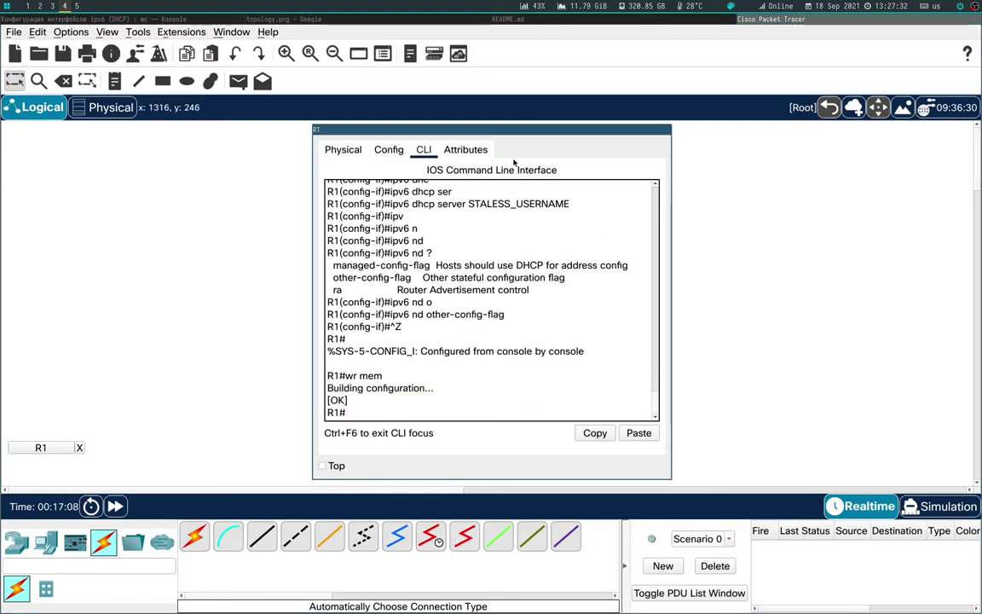
{"action": "left_click_drag", "start_coordinate": [467, 128], "coordinate": [667, 124]}
{"action": "left_click", "coordinate": [508, 19]}
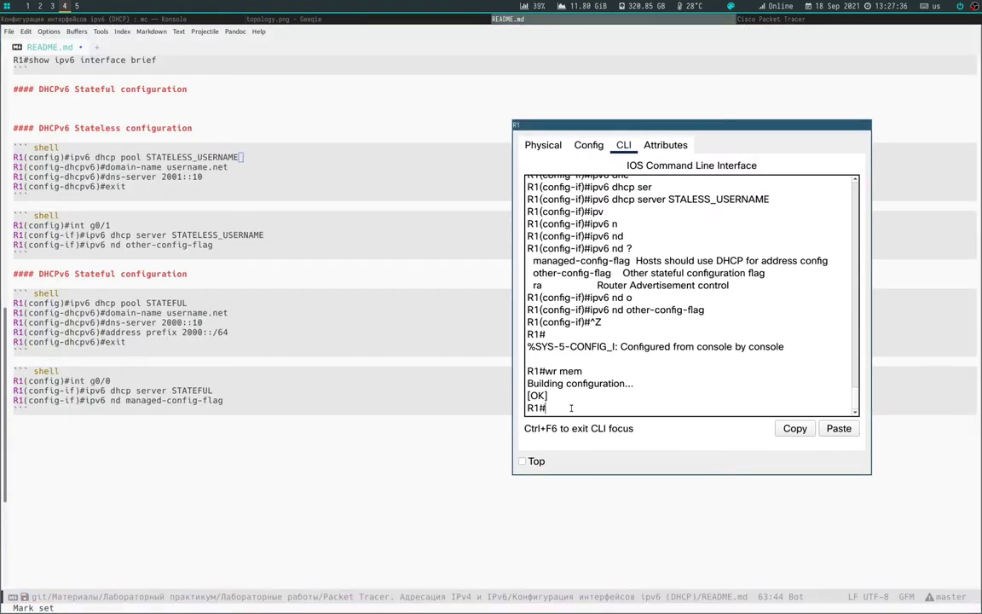
{"action": "key", "text": "Return"}
{"action": "key", "text": "Return"}
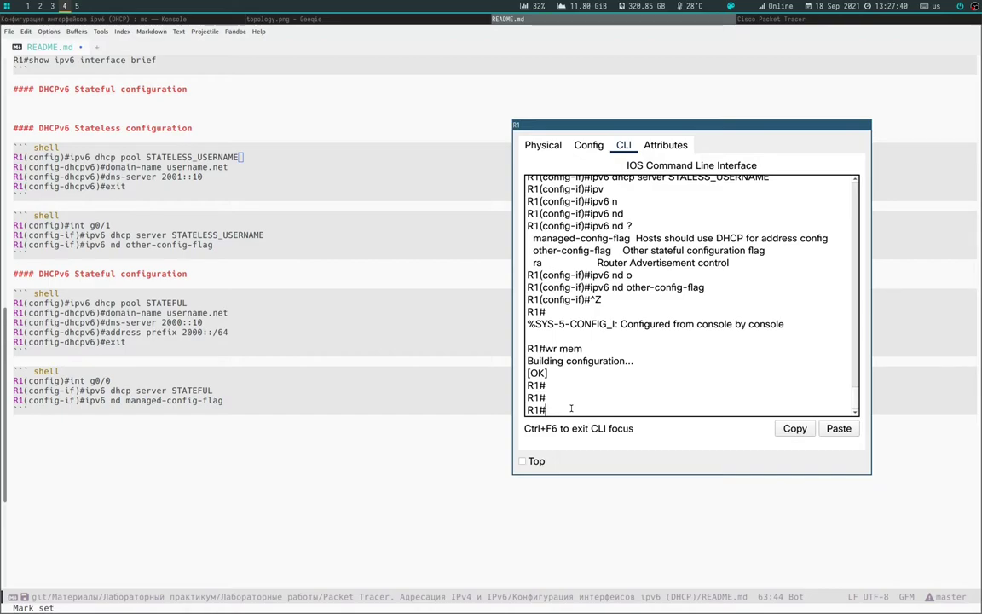
Step: Enter global configuration mode on R1 with configure terminal
{"action": "type", "text": "conf"}
{"action": "key", "text": "Tab"}
{"action": "type", "text": "t"}
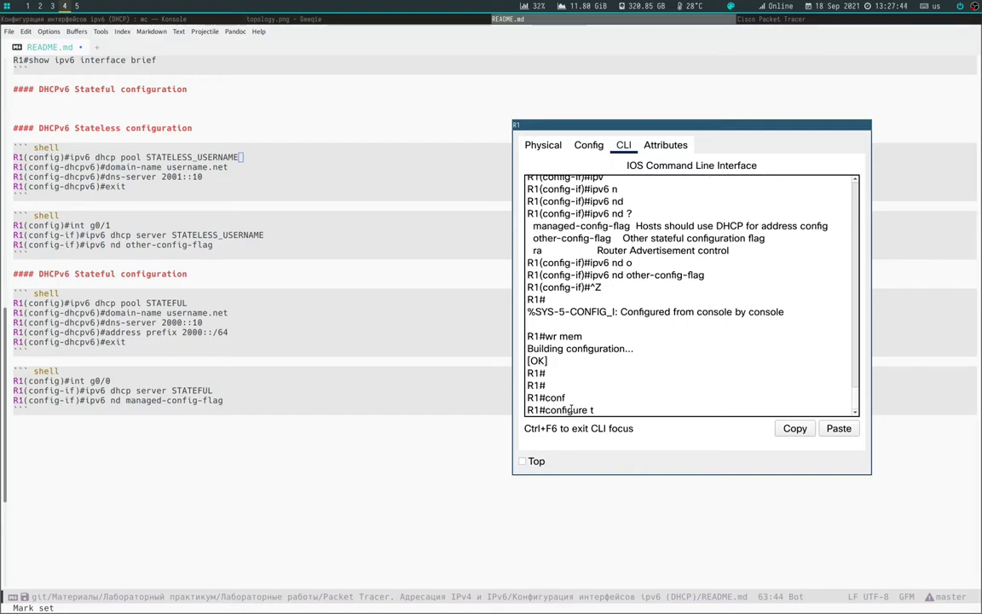
{"action": "key", "text": "Tab"}
{"action": "key", "text": "Return"}
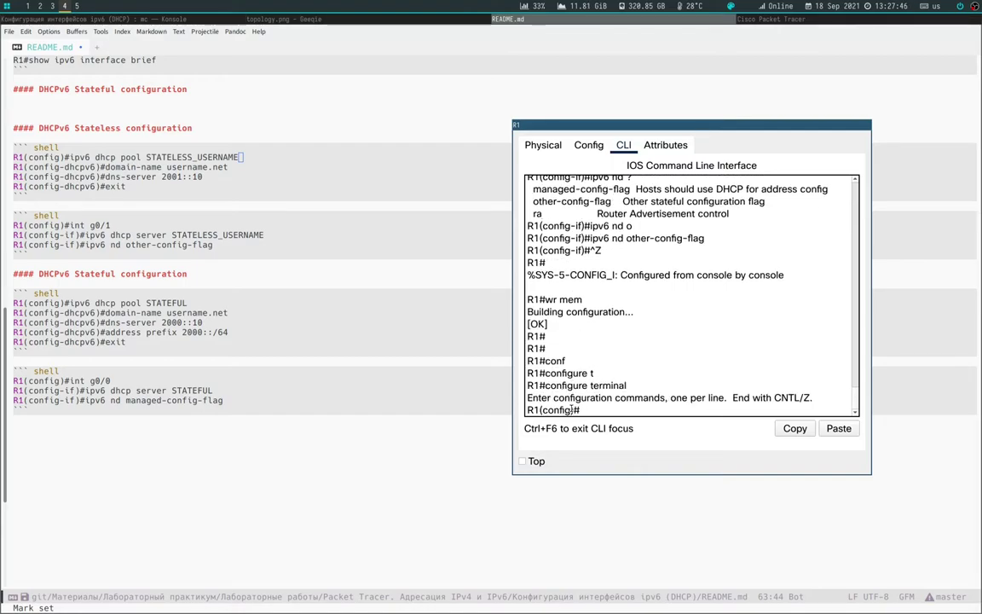
Step: Create the IPv6 DHCP pool STATEFUL_USERNAME on R1
{"action": "type", "text": "ipv6"}
{"action": "key", "text": "Tab"}
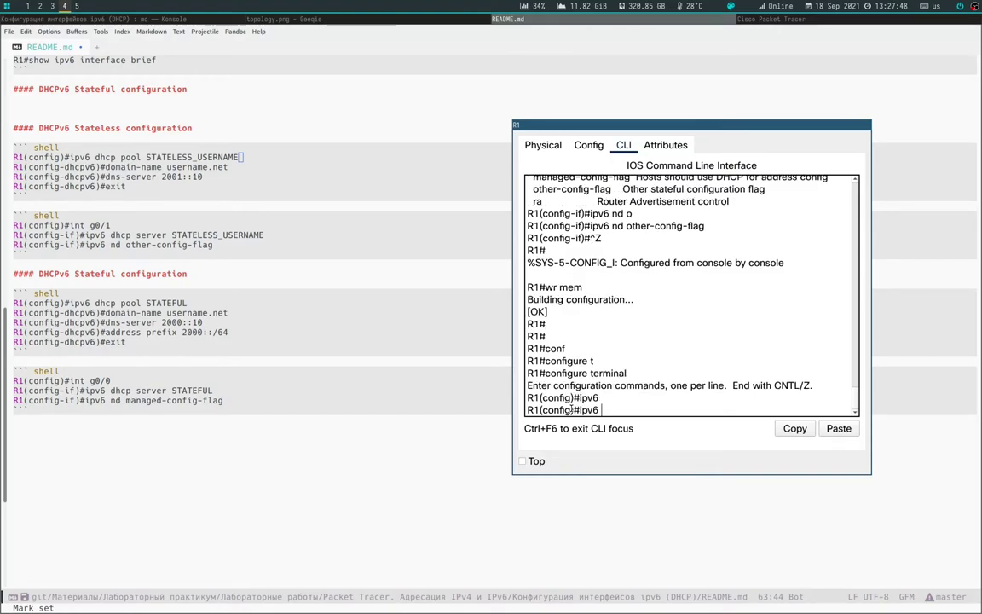
{"action": "type", "text": "dhcp"}
{"action": "key", "text": "Tab"}
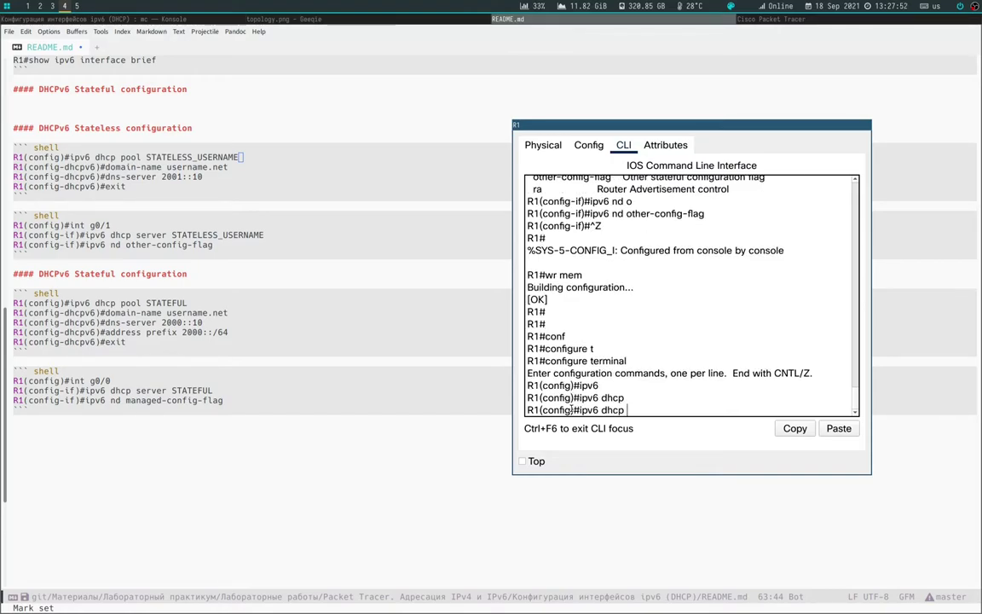
{"action": "type", "text": "p"}
{"action": "key", "text": "Tab"}
{"action": "type", "text": "S"}
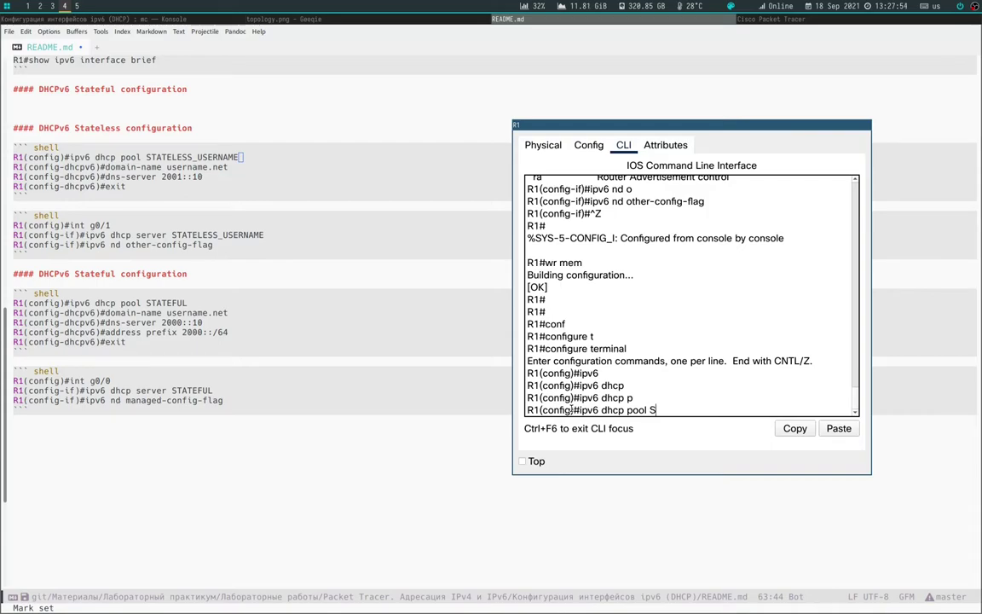
{"action": "type", "text": "TATEFUL_U"}
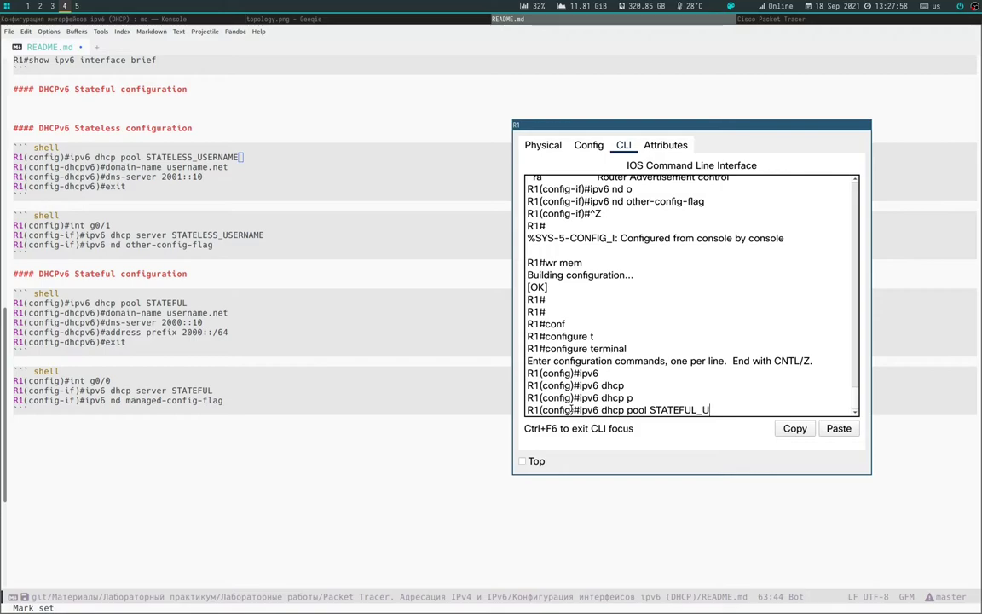
{"action": "type", "text": "SERNAME"}
{"action": "key", "text": "Return"}
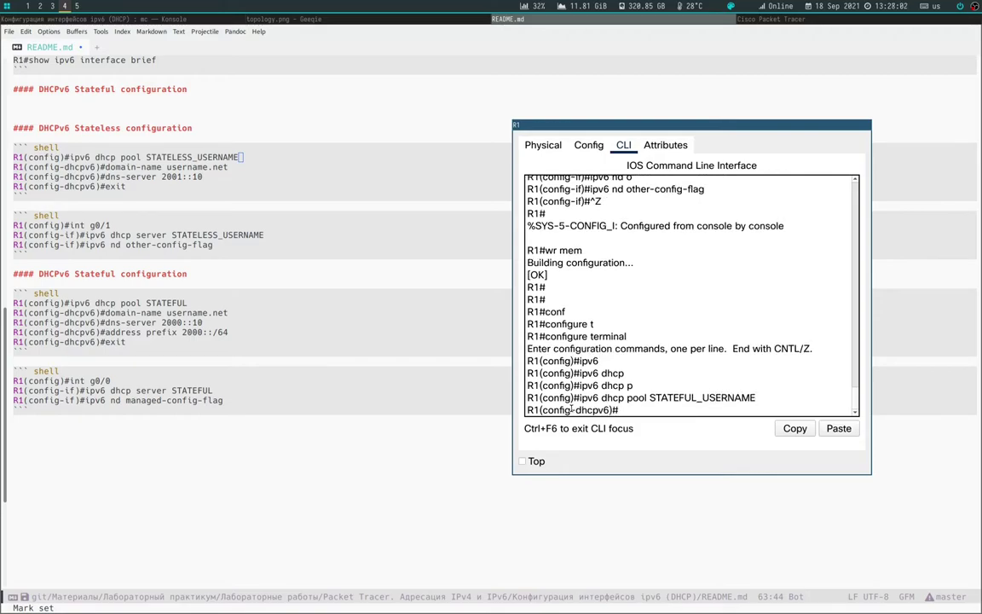
Step: Copy _USERNAME from R1's pool command and append it to the STATEFUL pool name in README.md's ipv6 dhcp pool line
{"action": "left_click_drag", "start_coordinate": [698, 397], "coordinate": [758, 396]}
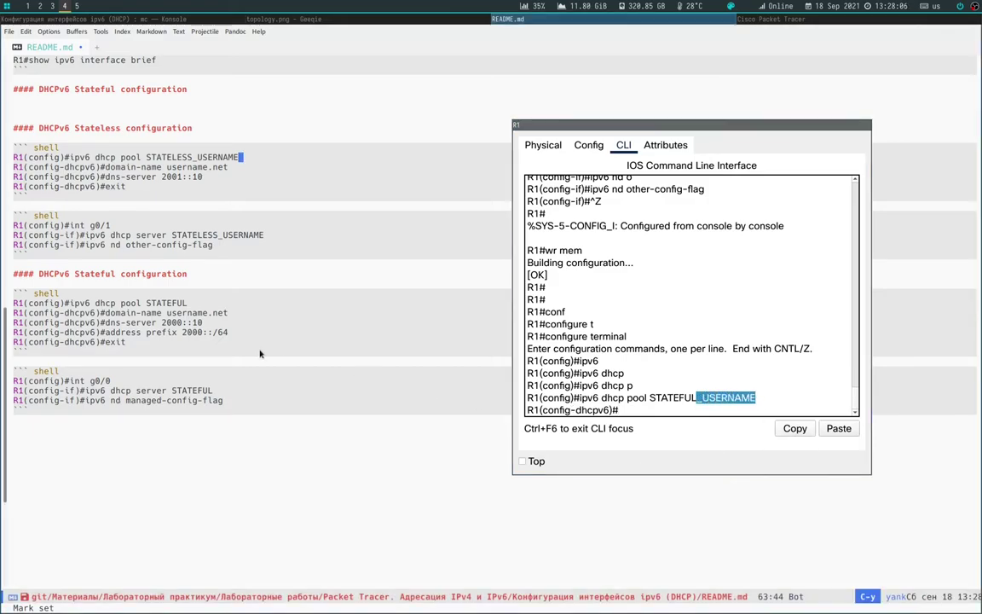
{"action": "key", "text": "Down"}
{"action": "key", "text": "Down"}
{"action": "key", "text": "Down"}
{"action": "key", "text": "Down"}
{"action": "key", "text": "Down"}
{"action": "key", "text": "Down"}
{"action": "key", "text": "Down"}
{"action": "key", "text": "Down"}
{"action": "key", "text": "Down"}
{"action": "key", "text": "Down"}
{"action": "key", "text": "Down"}
{"action": "key", "text": "Down"}
{"action": "key", "text": "Down"}
{"action": "key", "text": "Down"}
{"action": "key", "text": "Down"}
{"action": "key", "text": "Down"}
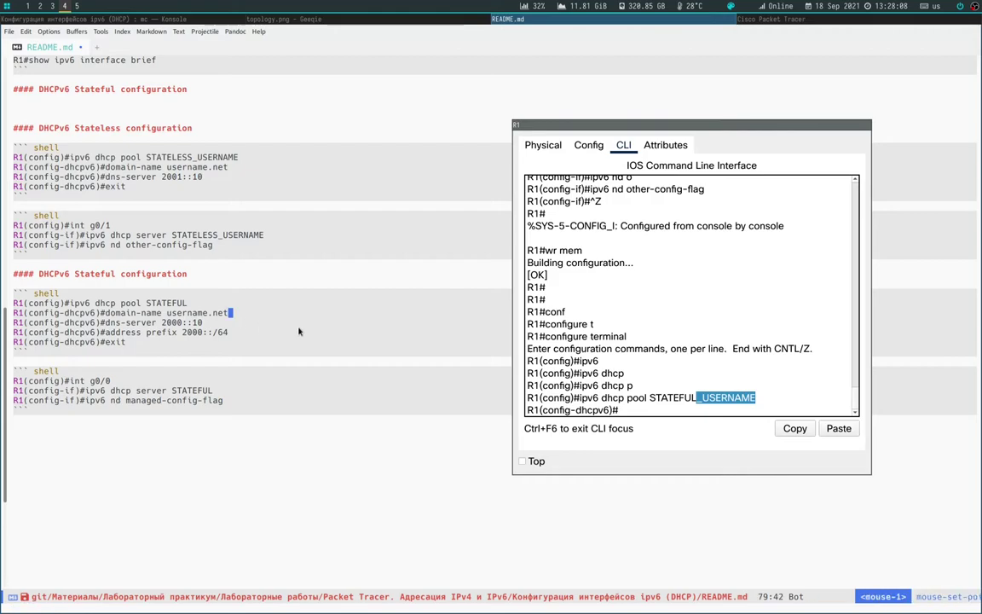
{"action": "key", "text": "Up"}
{"action": "key", "text": "ctrl+y"}
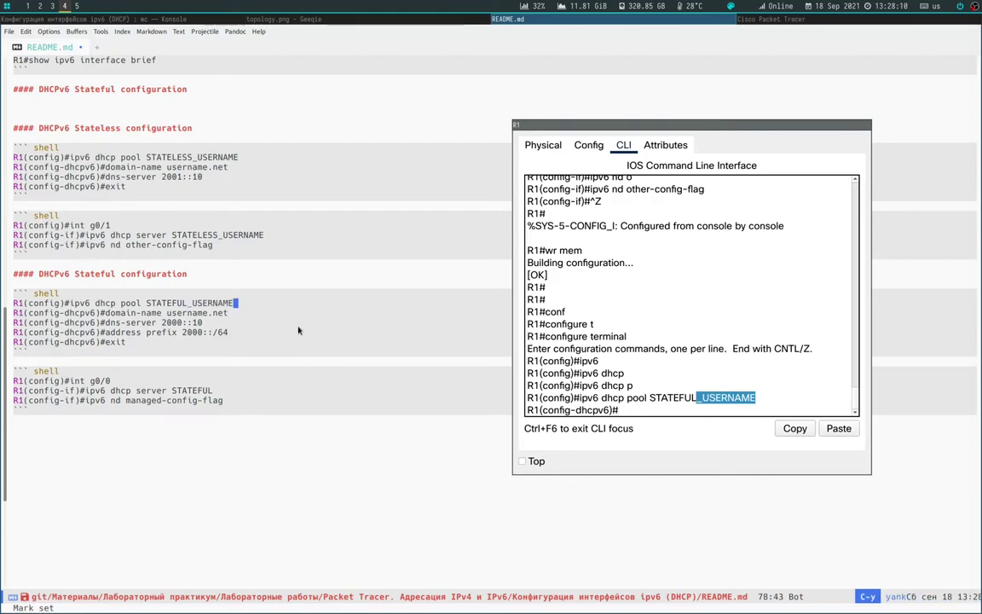
Step: Append _USERNAME to STATEFUL in the ipv6 dhcp server line of README.md's g0/0 block
{"action": "key", "text": "Down"}
{"action": "key", "text": "Down"}
{"action": "key", "text": "Down"}
{"action": "key", "text": "Down"}
{"action": "key", "text": "Down"}
{"action": "key", "text": "Down"}
{"action": "key", "text": "Down"}
{"action": "key", "text": "Down"}
{"action": "key", "text": "Down"}
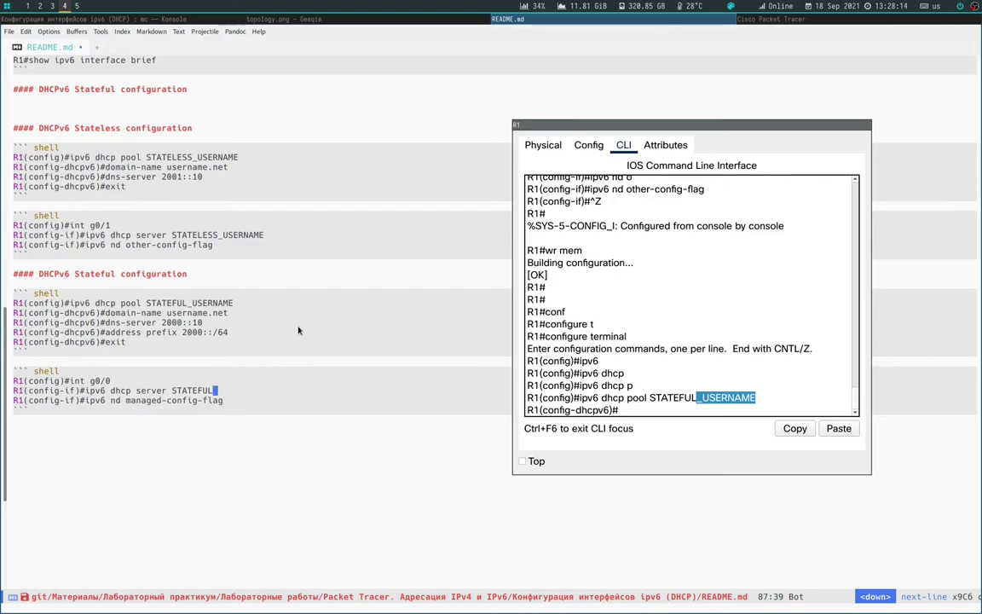
{"action": "key", "text": "ctrl+y"}
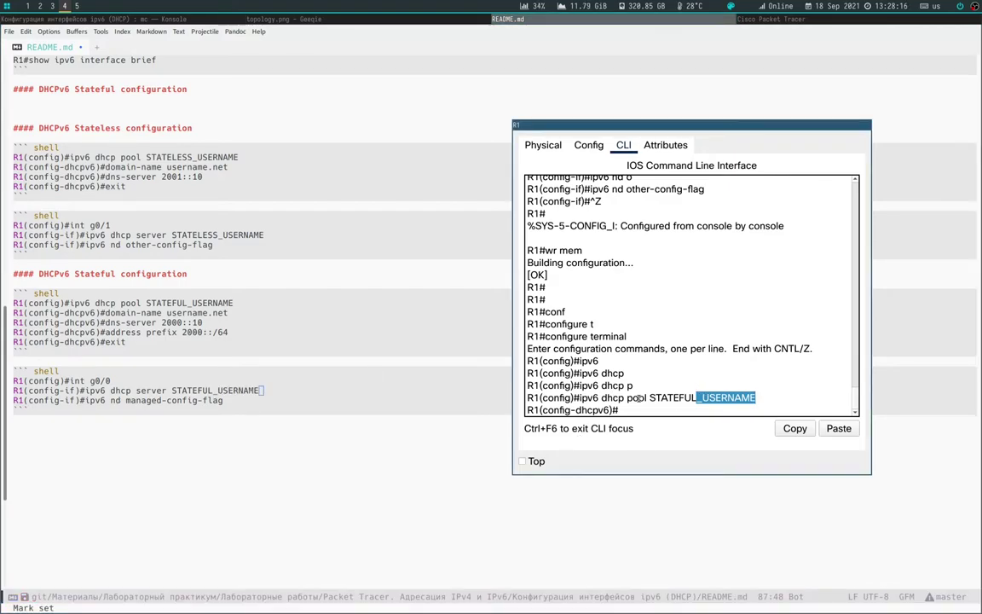
Step: Set the STATEFUL_USERNAME pool's domain name to username.net and its DNS server to 2000::10 on R1
{"action": "left_click", "coordinate": [638, 411]}
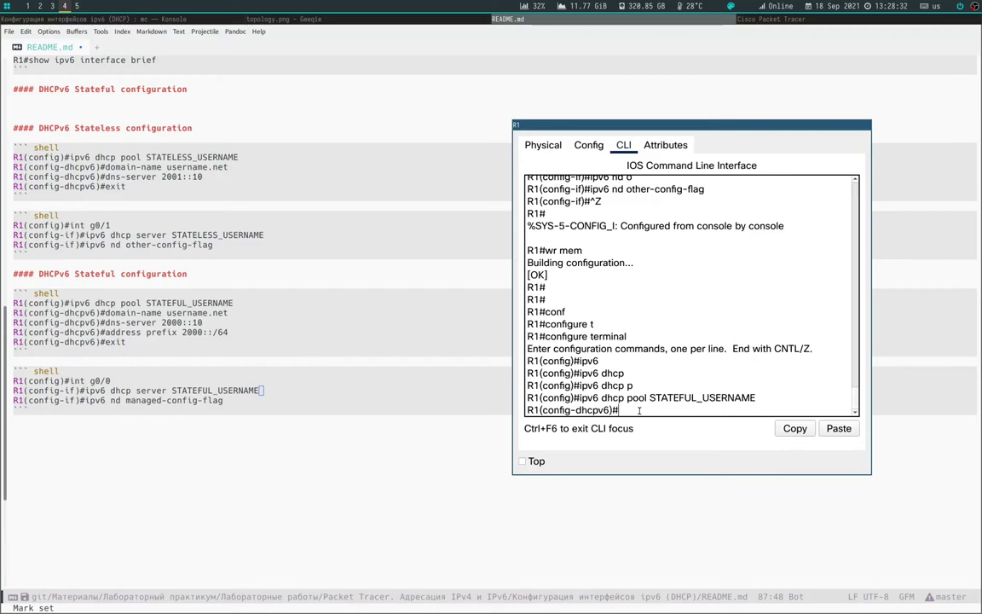
{"action": "type", "text": "doma"}
{"action": "key", "text": "Tab"}
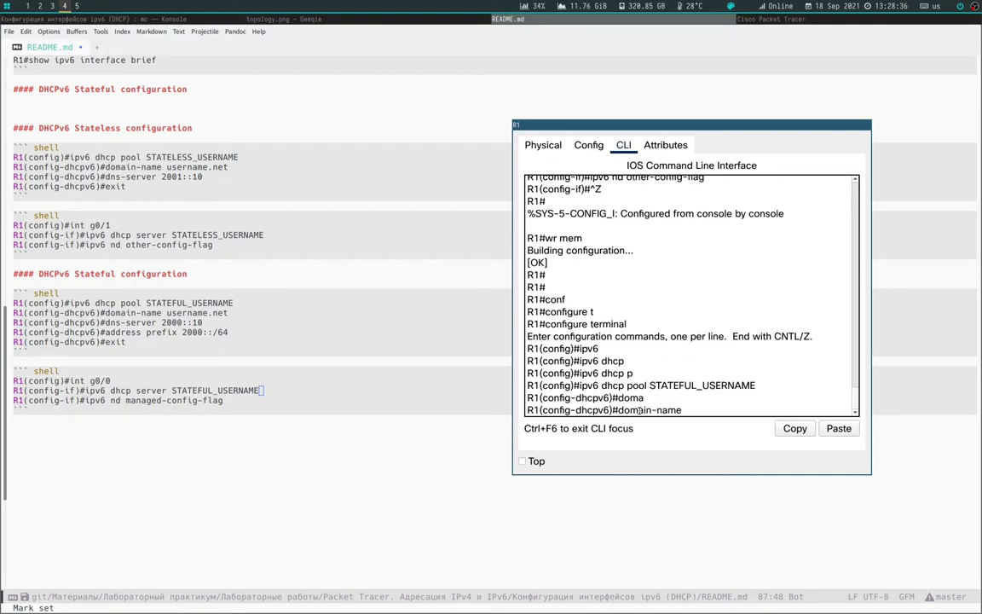
{"action": "type", "text": "username.net"}
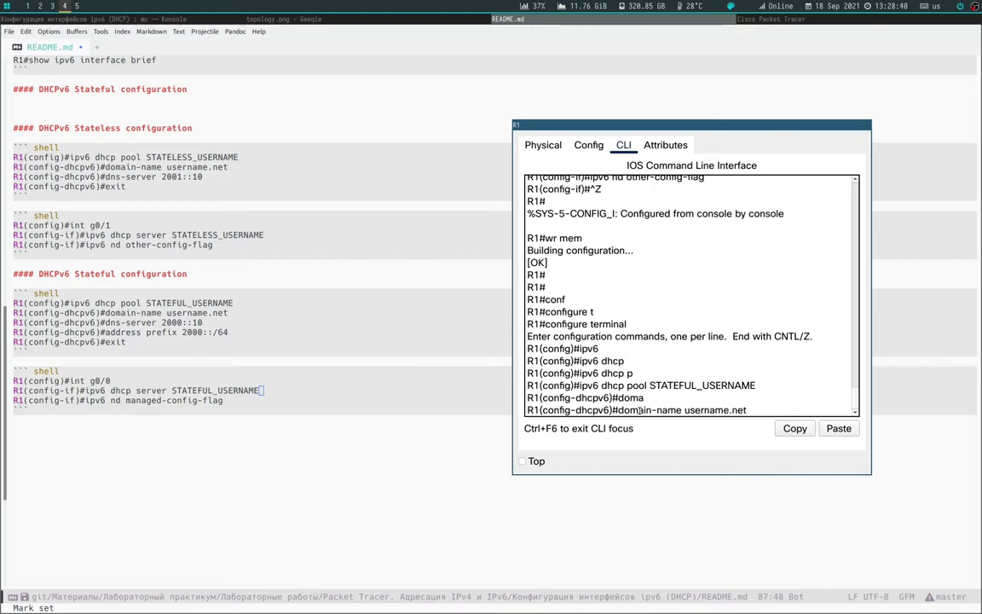
{"action": "key", "text": "Return"}
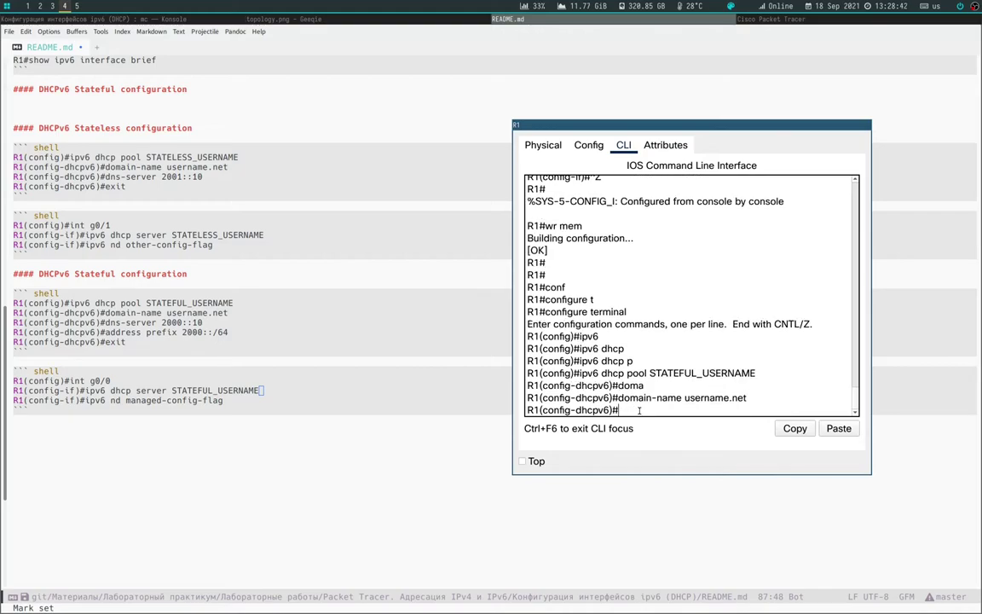
{"action": "type", "text": "dns-"}
{"action": "key", "text": "Tab"}
{"action": "type", "text": "2000"}
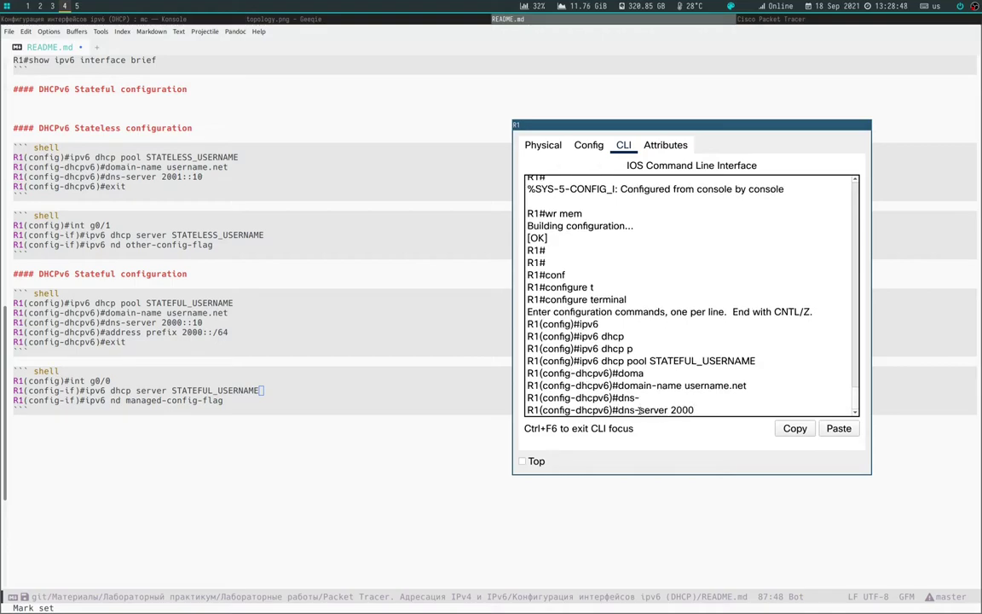
{"action": "type", "text": "::10"}
{"action": "key", "text": "Return"}
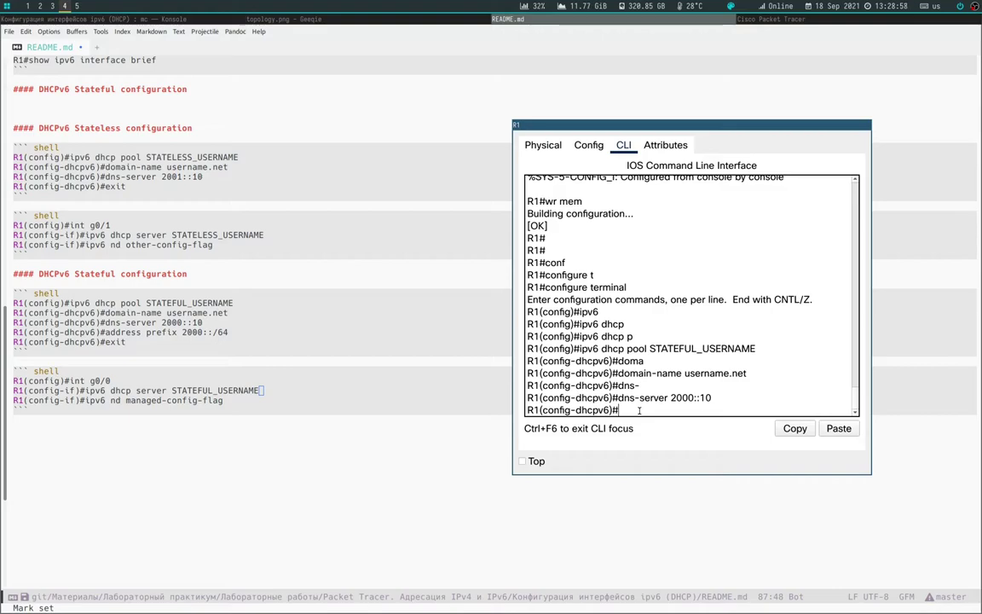
Step: Set the DHCPv6 pool's address prefix to 2000::/64 and return R1 to privileged mode
{"action": "type", "text": "add"}
{"action": "key", "text": "Tab"}
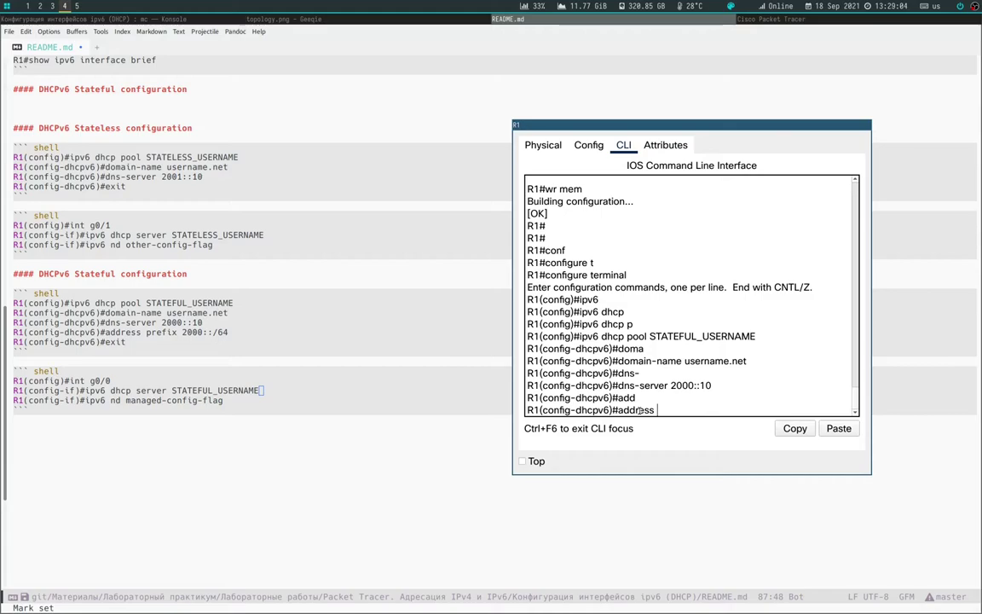
{"action": "type", "text": "p"}
{"action": "key", "text": "Tab"}
{"action": "type", "text": "200"}
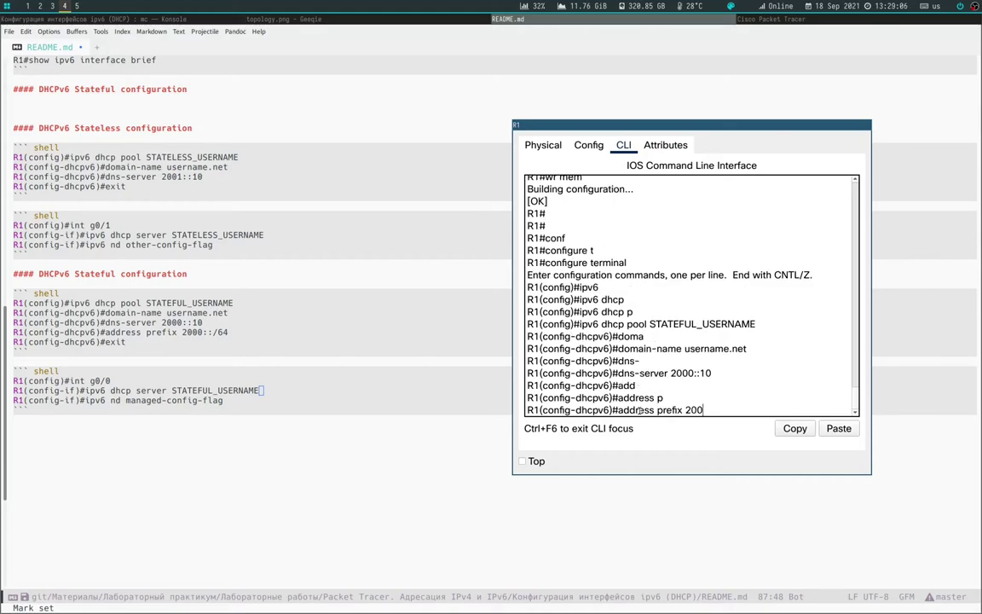
{"action": "type", "text": "0::/64"}
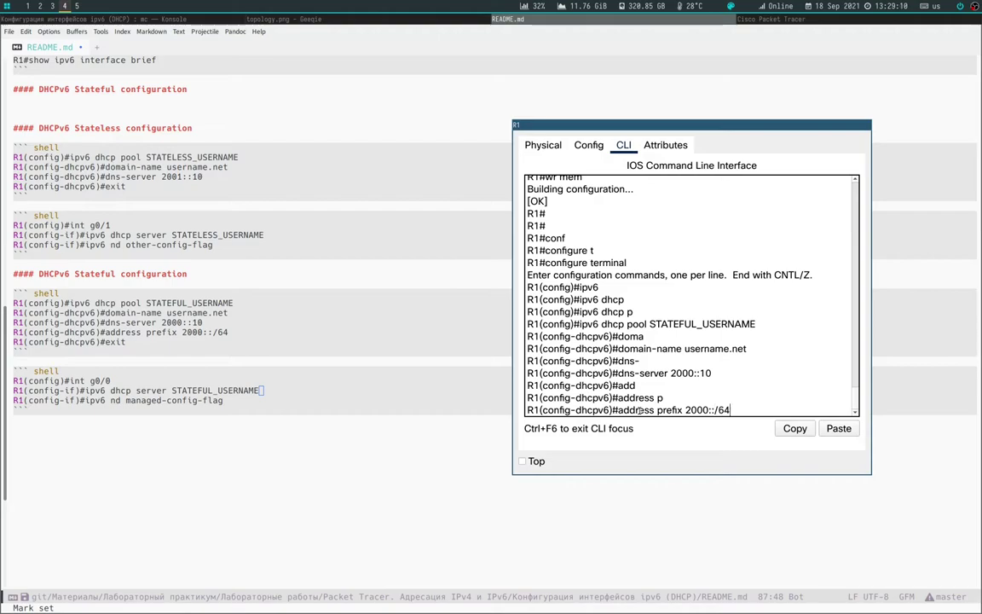
{"action": "key", "text": "Return"}
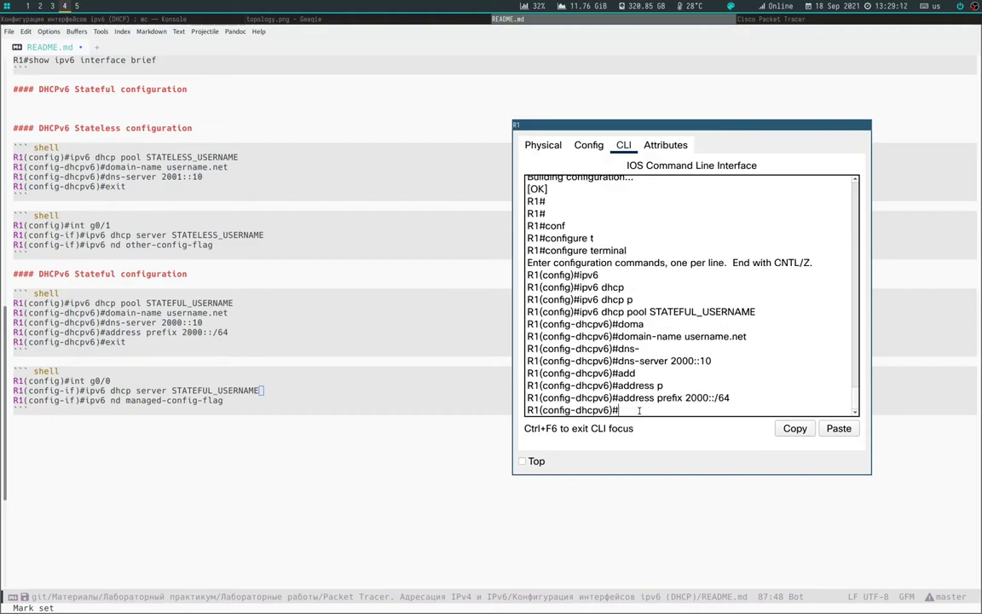
{"action": "key", "text": "ctrl+z"}
{"action": "key", "text": "Return"}
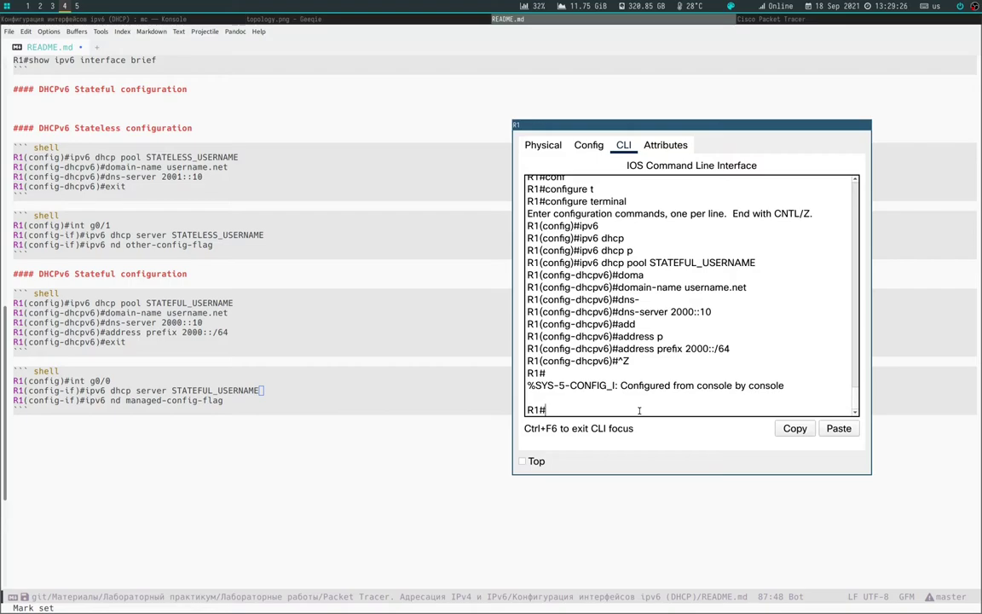
Step: Enter R1's global configuration mode and open interface gigabitEthernet 0/0 for configuration
{"action": "type", "text": "conf"}
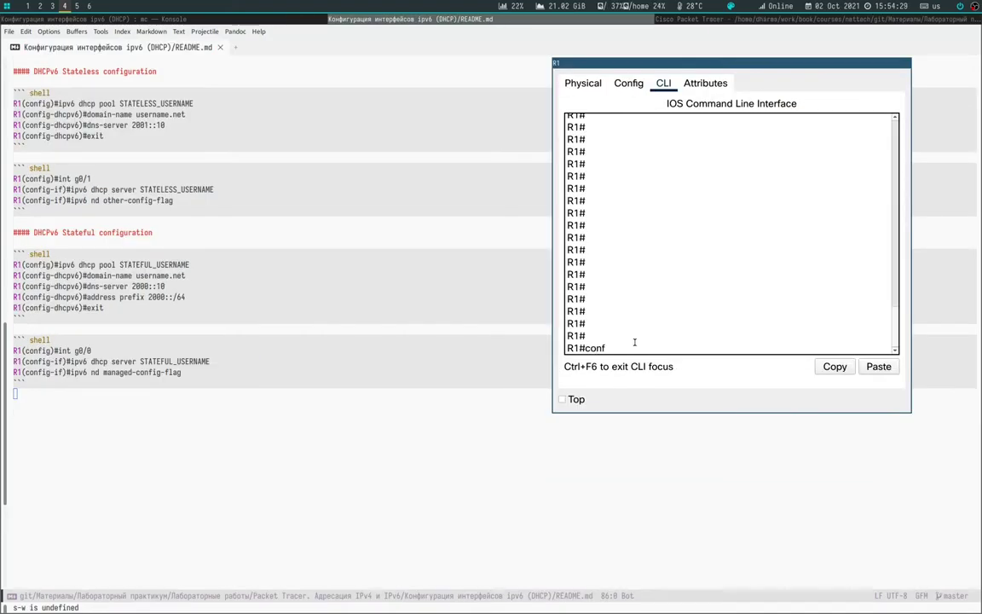
{"action": "key", "text": "Tab"}
{"action": "type", "text": "t"}
{"action": "key", "text": "Tab"}
{"action": "key", "text": "Return"}
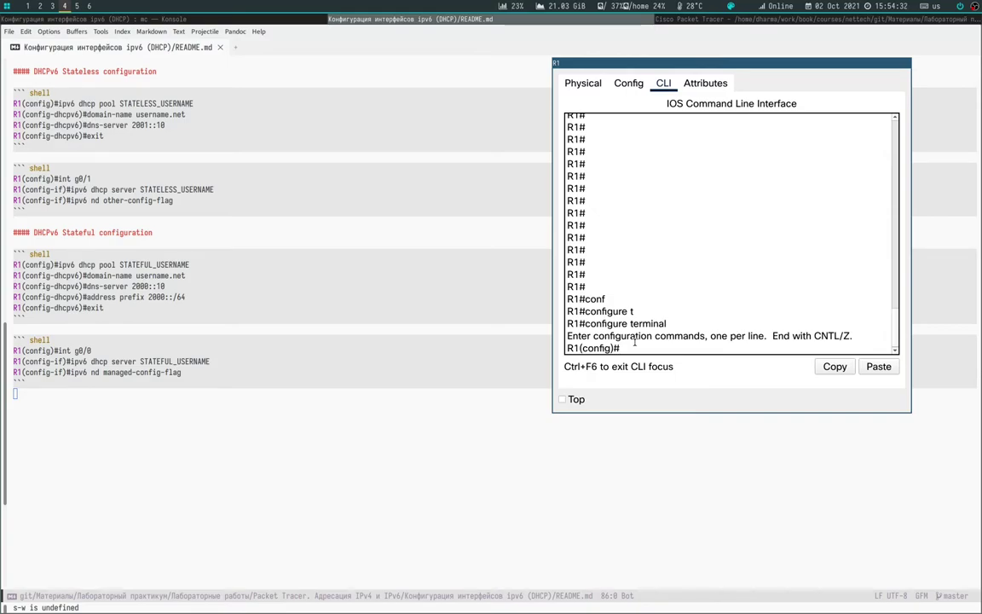
{"action": "type", "text": "int"}
{"action": "key", "text": "Tab"}
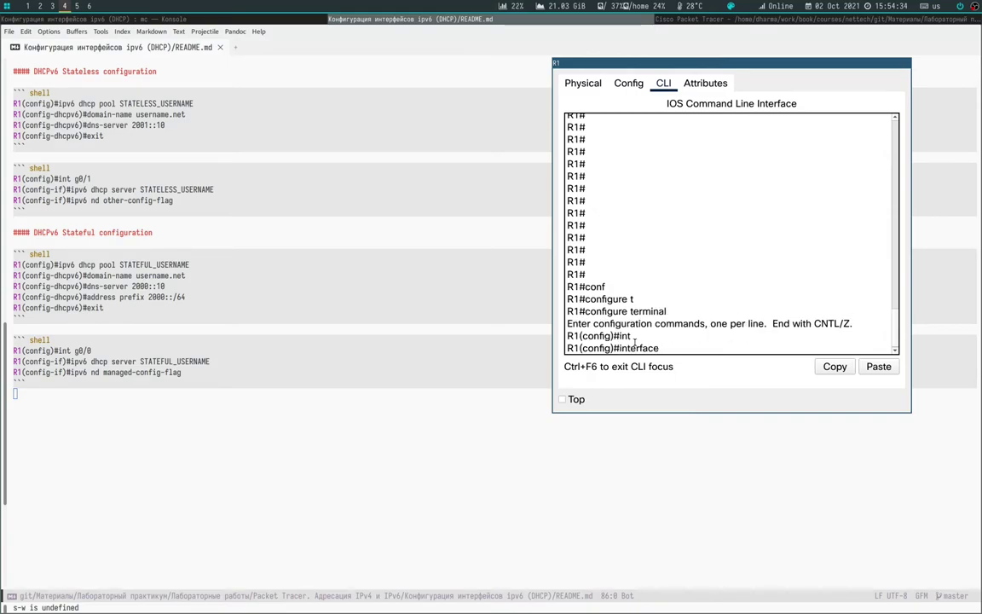
{"action": "type", "text": "g"}
{"action": "key", "text": "Tab"}
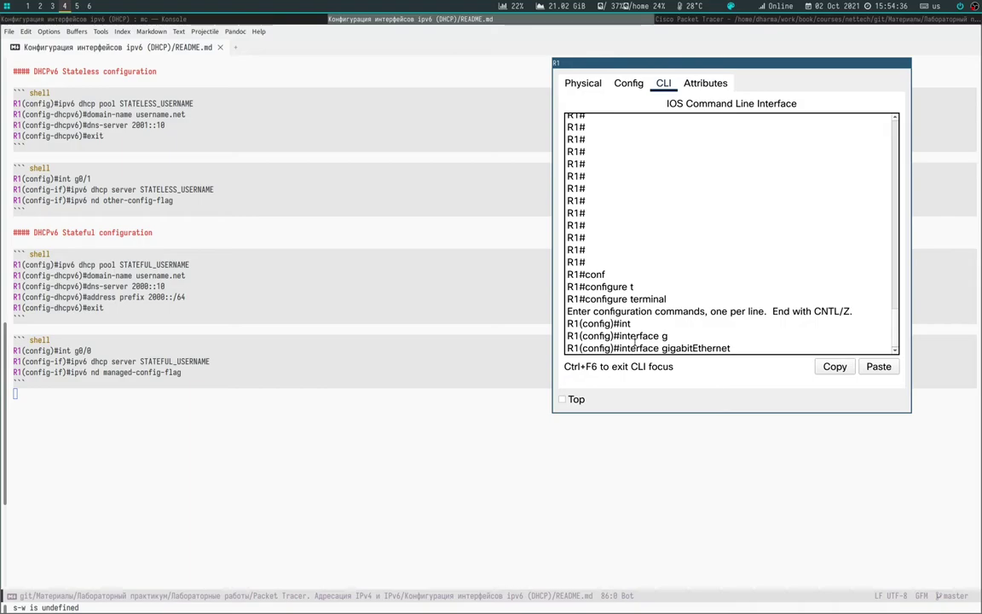
{"action": "type", "text": "0/0"}
{"action": "key", "text": "Return"}
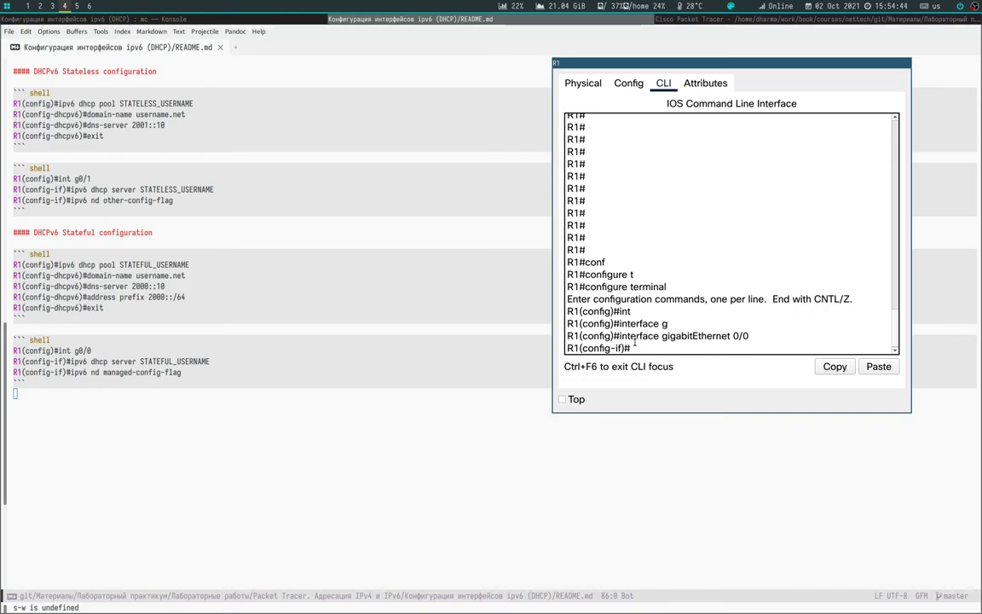
Step: Assign the IPv6 DHCP server pool STATEFUL_USERNAME to interface gigabitEthernet 0/0
{"action": "type", "text": "ip"}
{"action": "key", "text": "Tab"}
{"action": "type", "text": "v"}
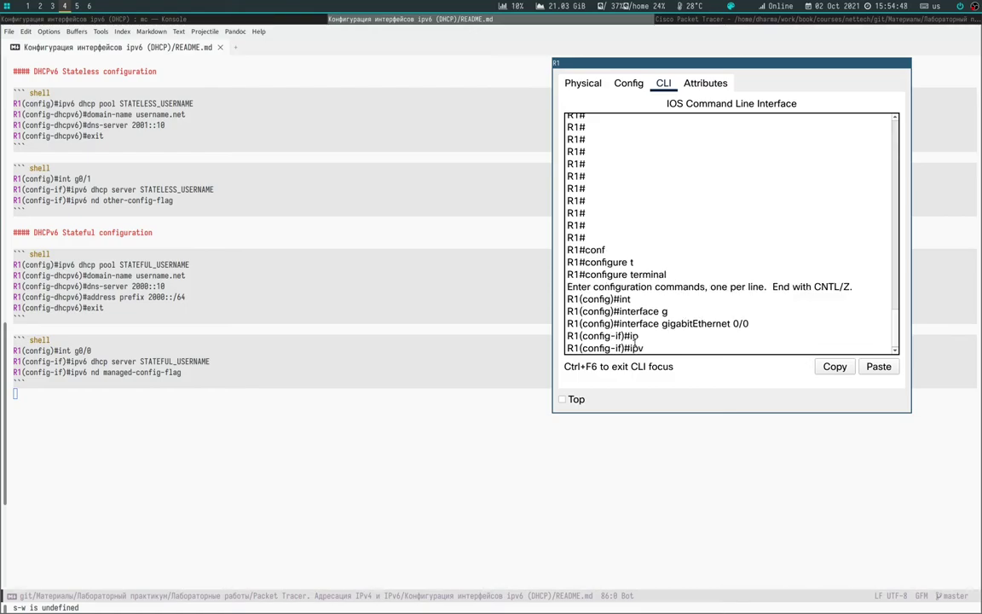
{"action": "key", "text": "Tab"}
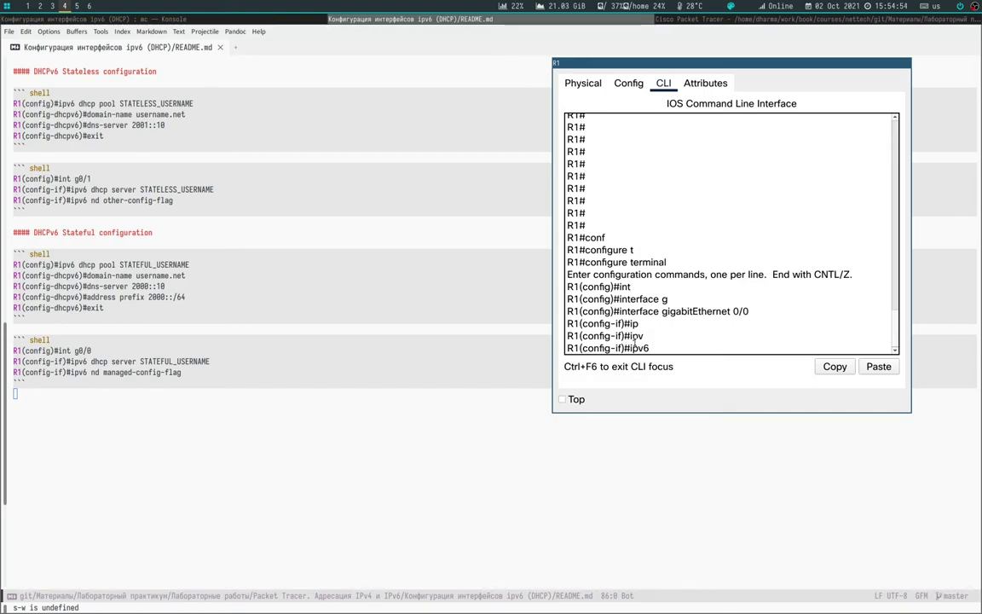
{"action": "type", "text": "dhcp ser"}
{"action": "key", "text": "Tab"}
{"action": "type", "text": "S"}
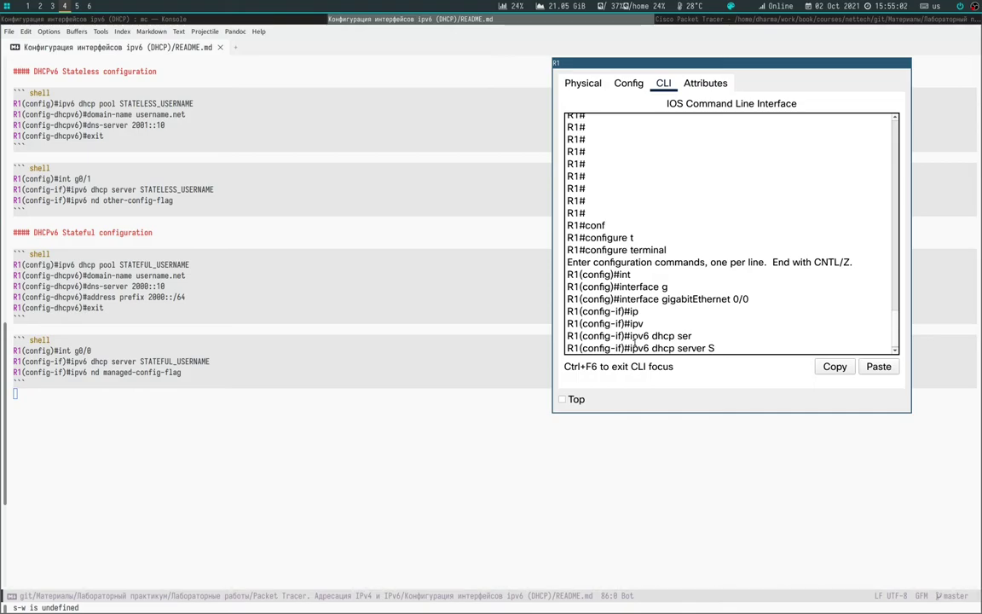
{"action": "type", "text": "TATEFUL_USERNAME"}
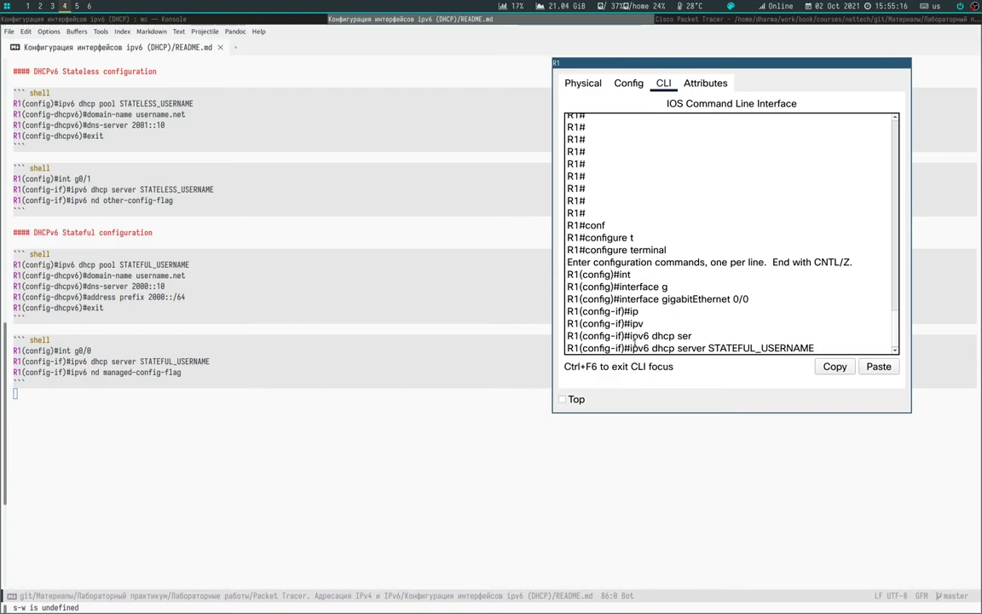
{"action": "key", "text": "Return"}
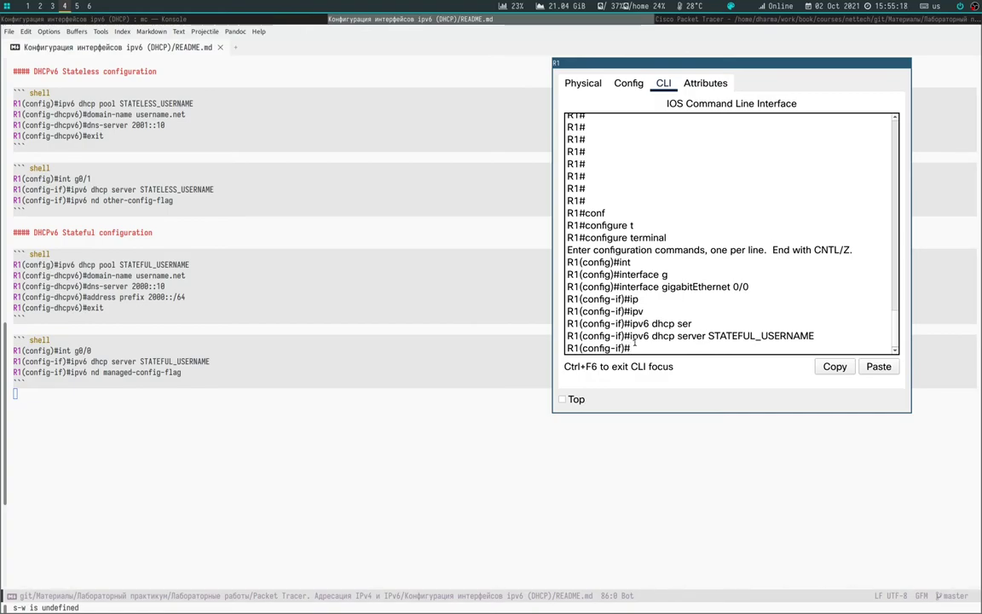
Step: Look up the available ipv6 subcommands and enable ipv6 nd managed-config-flag on R1's gigabitEthernet 0/0
{"action": "type", "text": "ipv6"}
{"action": "key", "text": "Tab"}
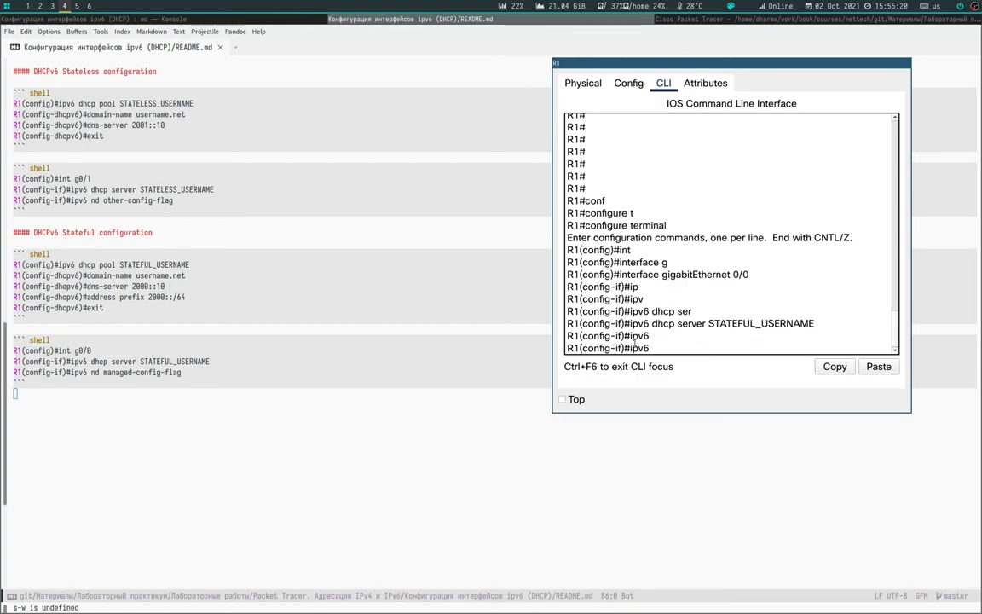
{"action": "type", "text": "nd"}
{"action": "key", "text": "Tab"}
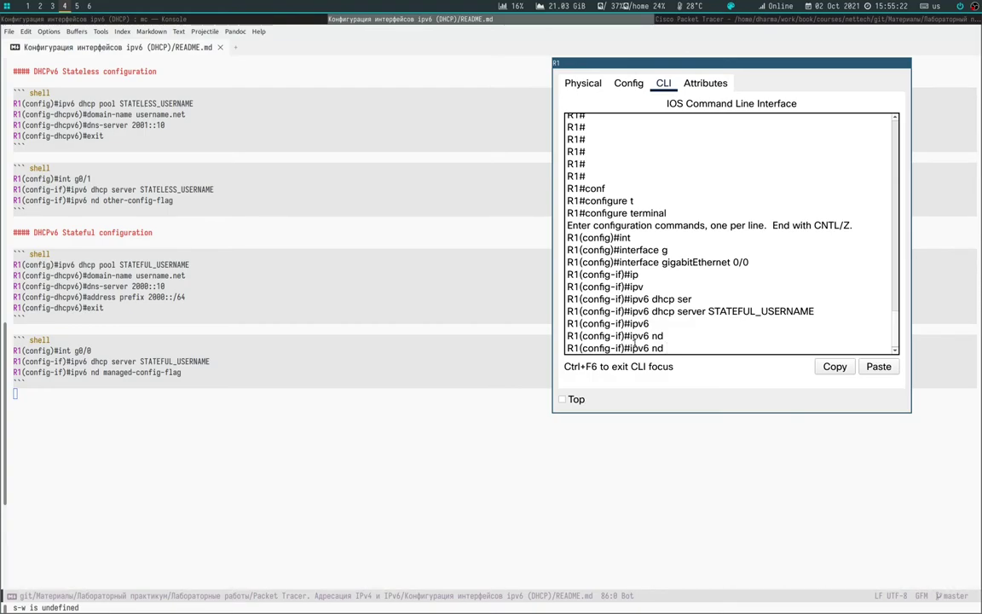
{"action": "key", "text": "BackSpace"}
{"action": "key", "text": "BackSpace"}
{"action": "type", "text": "?"}
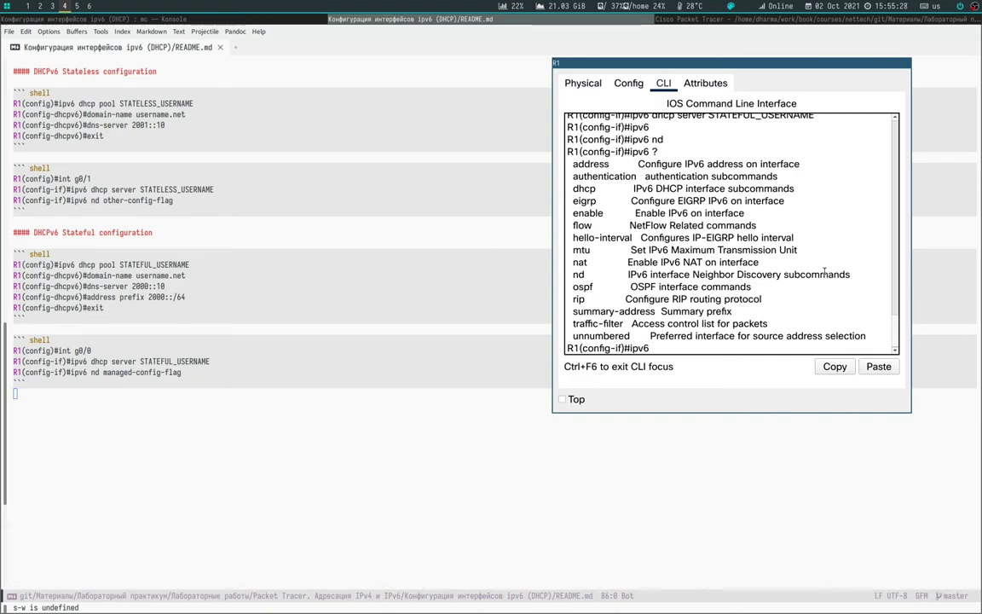
{"action": "type", "text": "nd ma"}
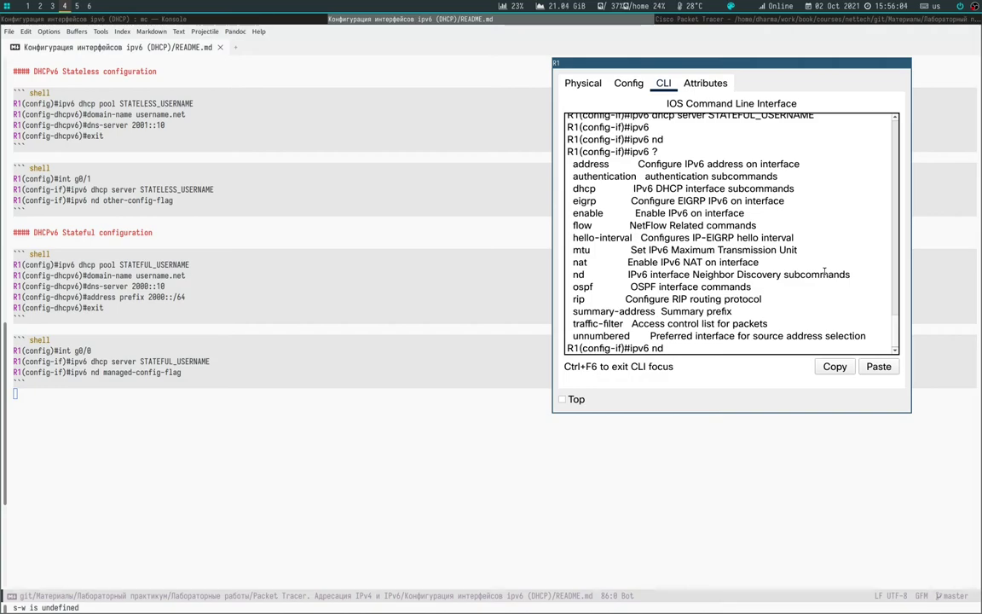
{"action": "key", "text": "Tab"}
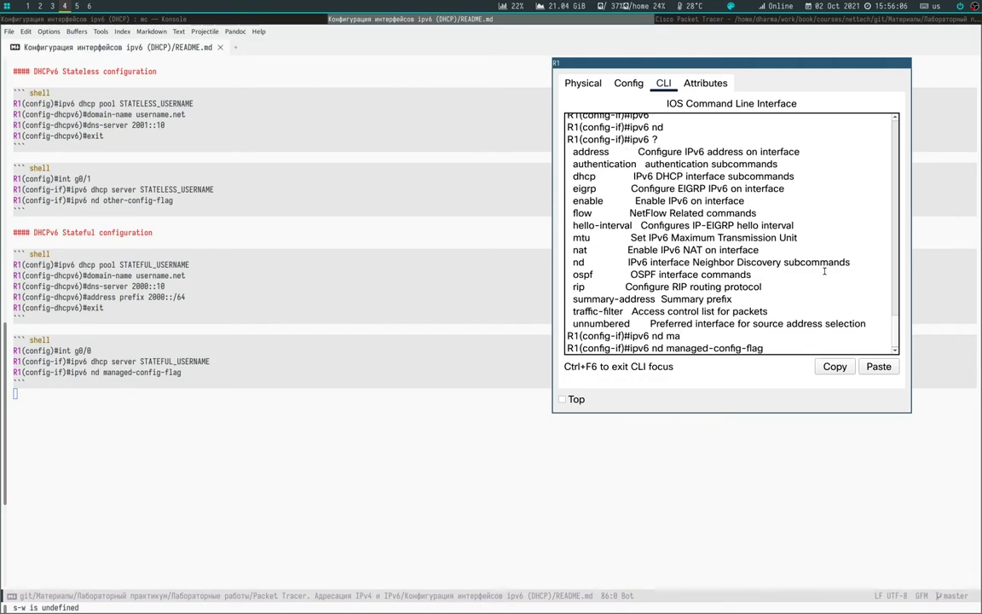
{"action": "key", "text": "Return"}
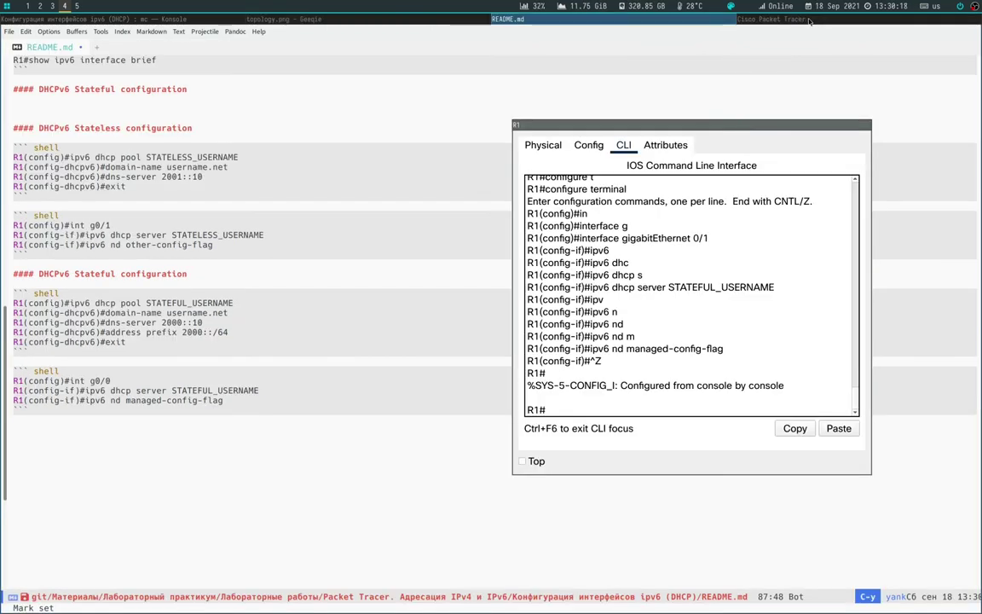
Step: Switch to Cisco Packet Tracer, open PC1's command prompt and review its earlier ipconfig and ping output
{"action": "left_click", "coordinate": [752, 126]}
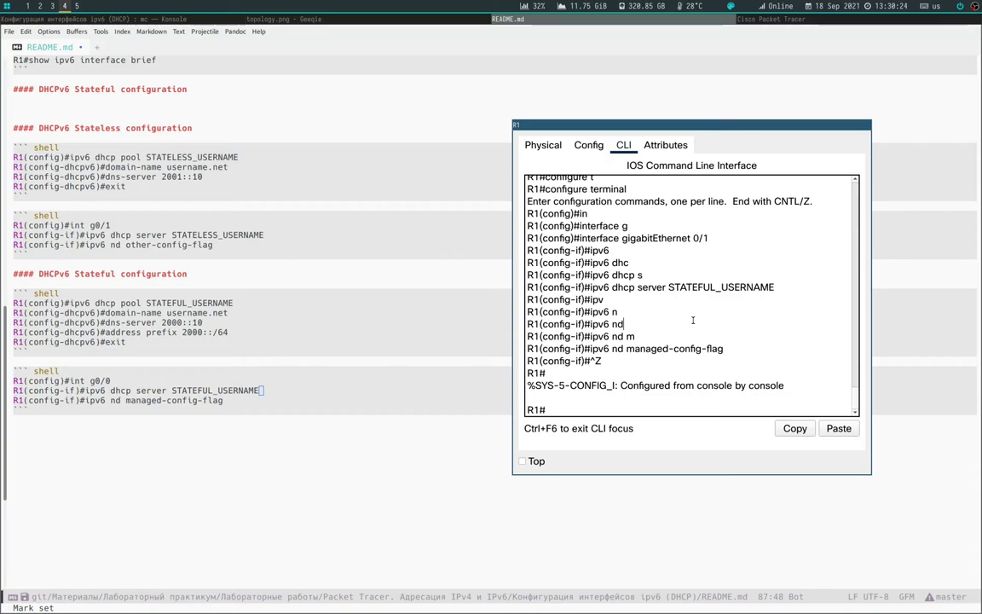
{"action": "left_click", "coordinate": [750, 18]}
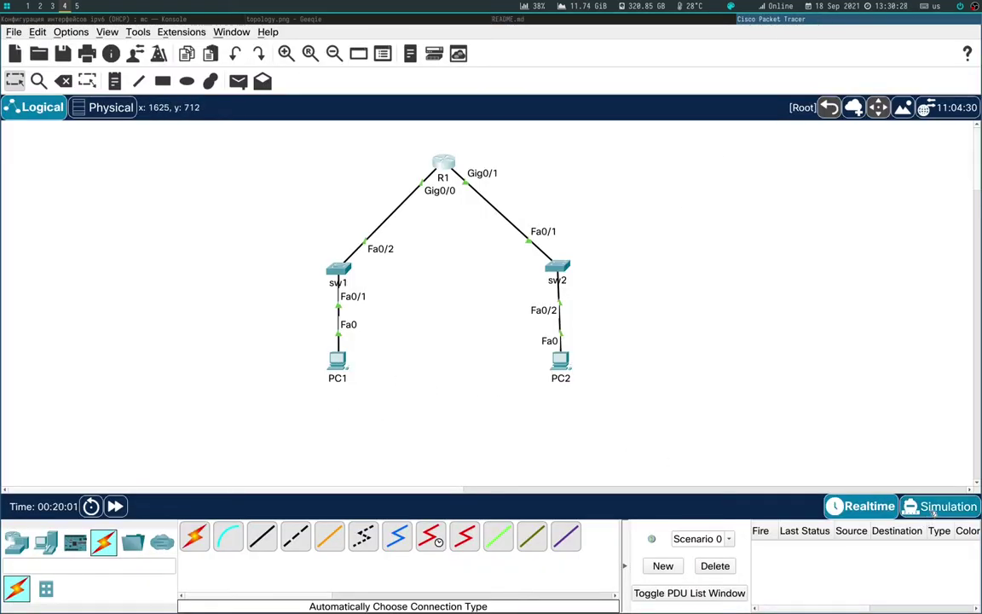
{"action": "left_click", "coordinate": [338, 361]}
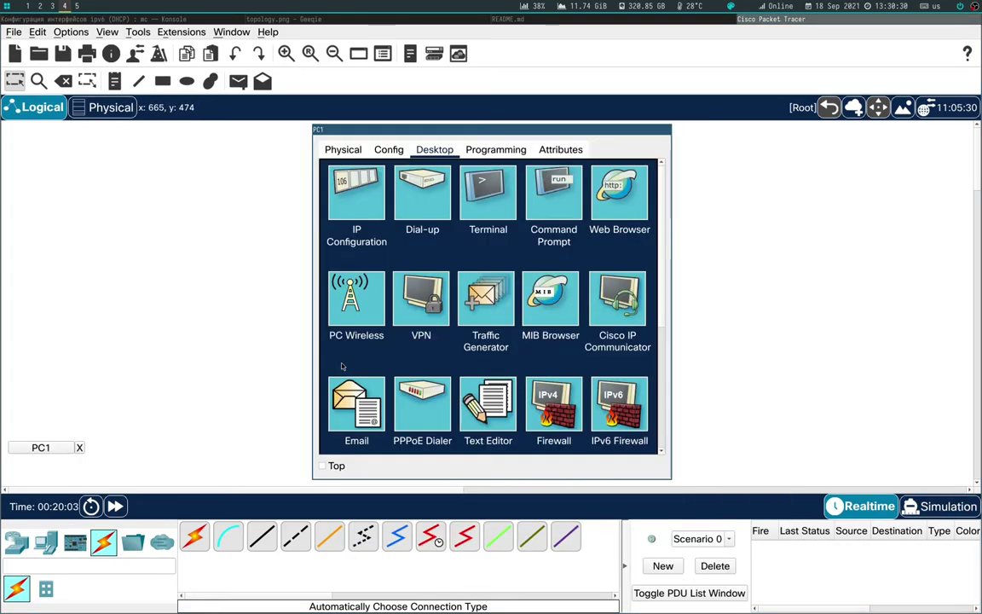
{"action": "left_click", "coordinate": [537, 192]}
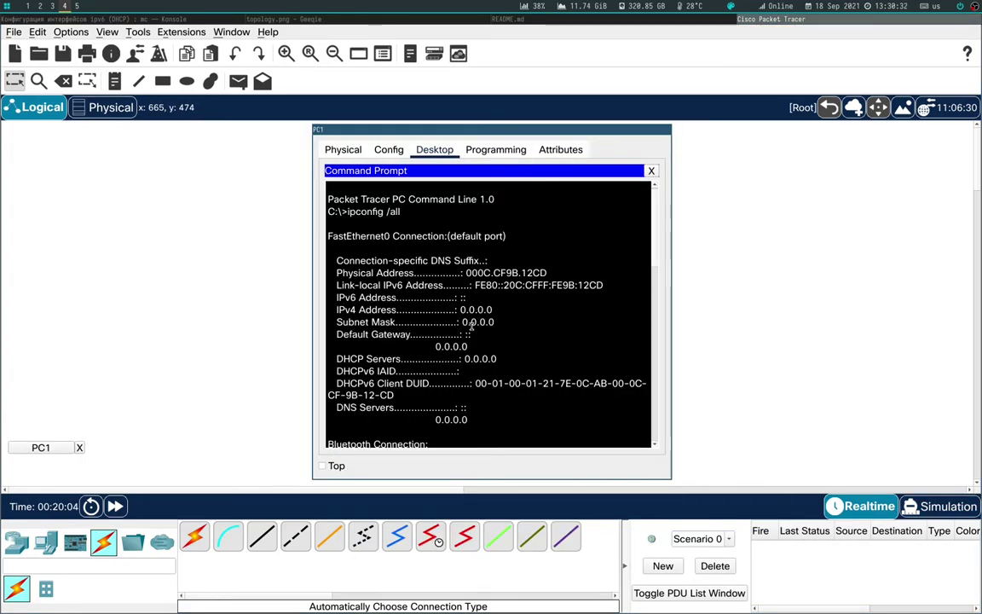
{"action": "key", "text": "Up"}
{"action": "key", "text": "Return"}
{"action": "scroll", "coordinate": [471, 339], "scroll_direction": "up", "scroll_amount": 5}
{"action": "scroll", "coordinate": [472, 339], "scroll_direction": "up", "scroll_amount": 1}
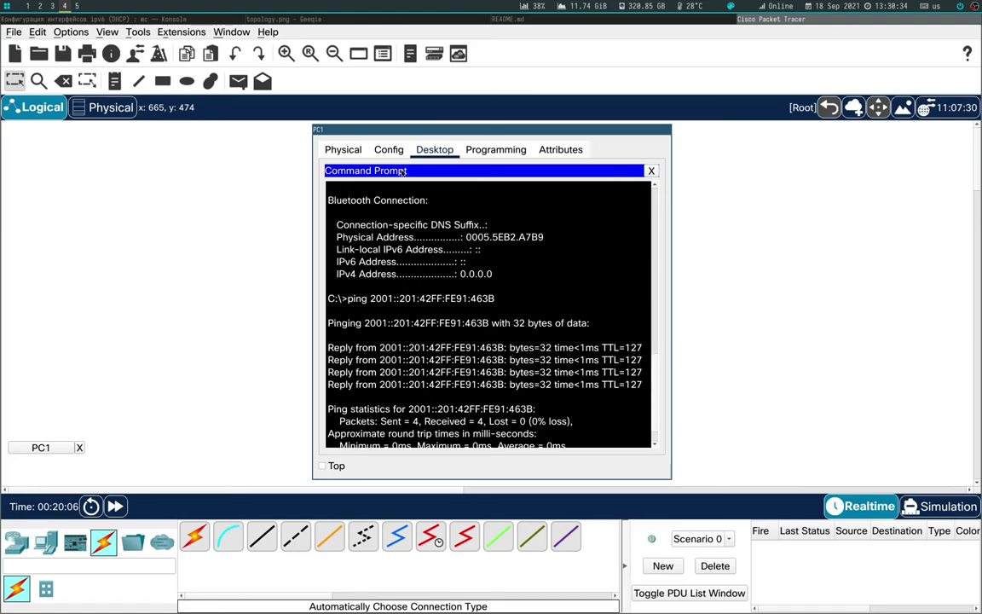
Step: Examine PC1's FastEthernet0 IPv6 settings and return to its command prompt
{"action": "left_click", "coordinate": [394, 150]}
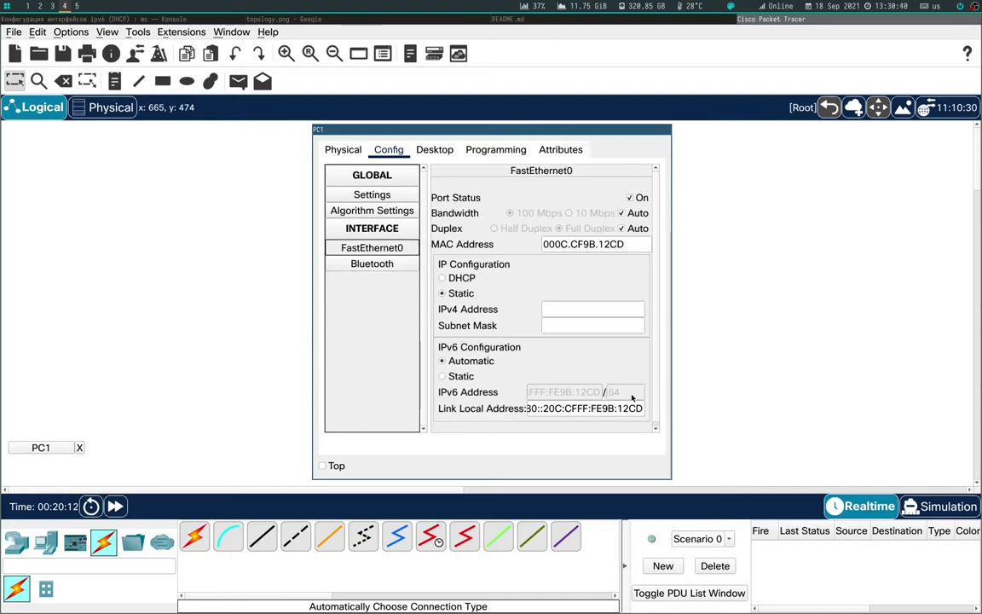
{"action": "left_click", "coordinate": [495, 149]}
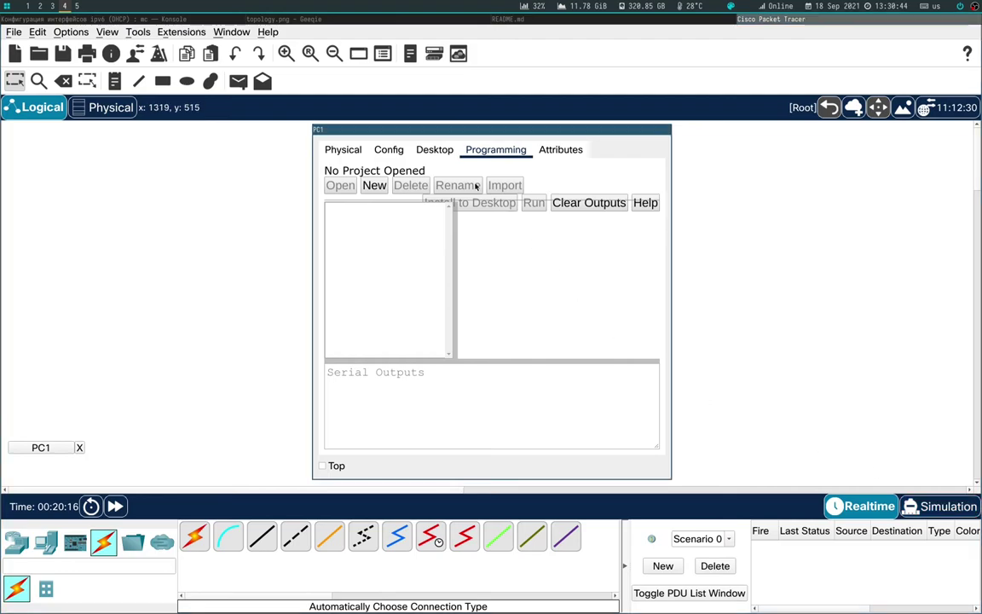
{"action": "left_click", "coordinate": [434, 149]}
{"action": "left_click", "coordinate": [572, 189]}
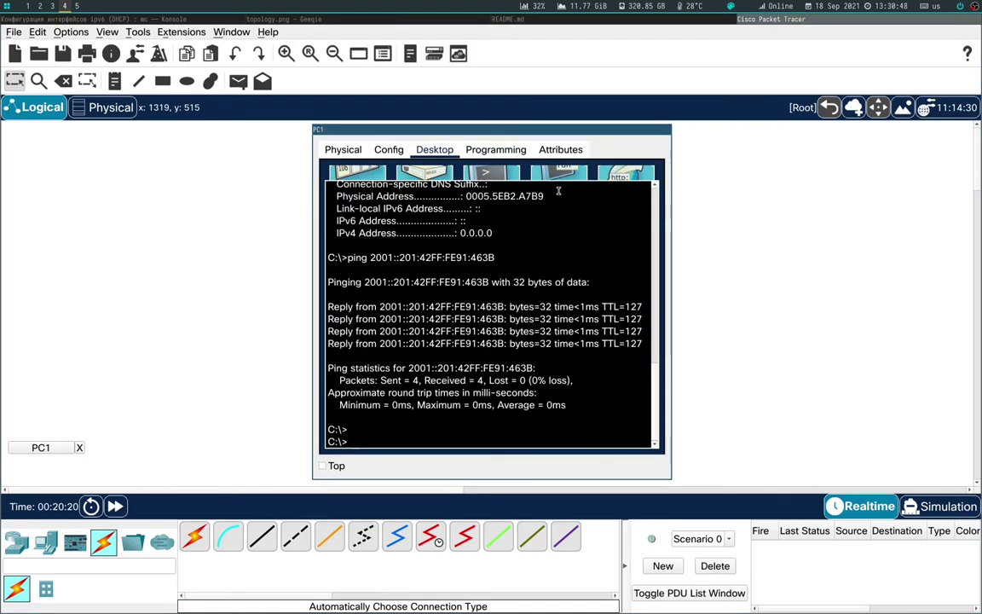
{"action": "key", "text": "Return"}
{"action": "key", "text": "Up"}
{"action": "key", "text": "Up"}
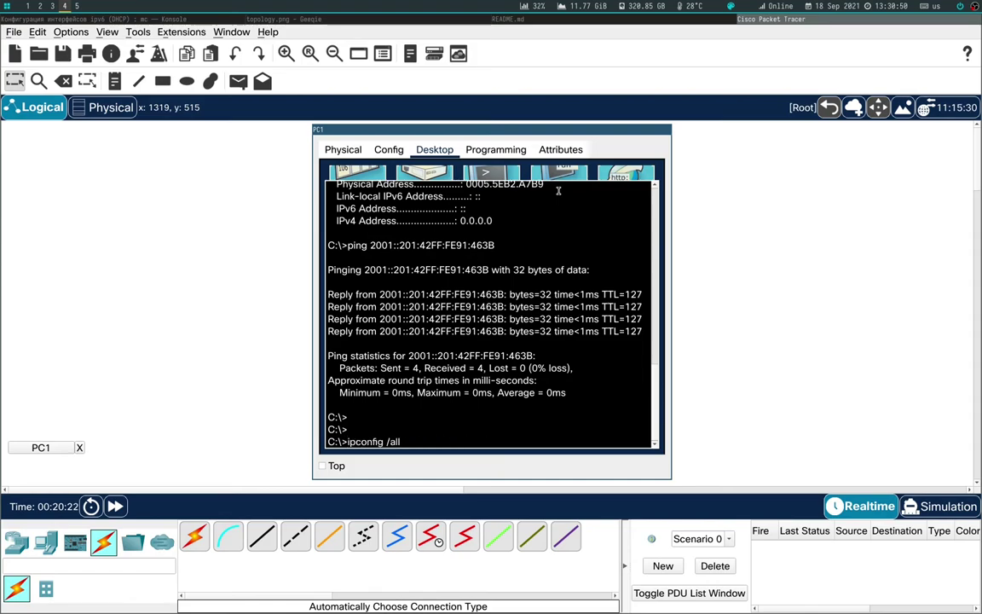
{"action": "key", "text": "Down"}
{"action": "key", "text": "Return"}
{"action": "key", "text": "ctrl+c"}
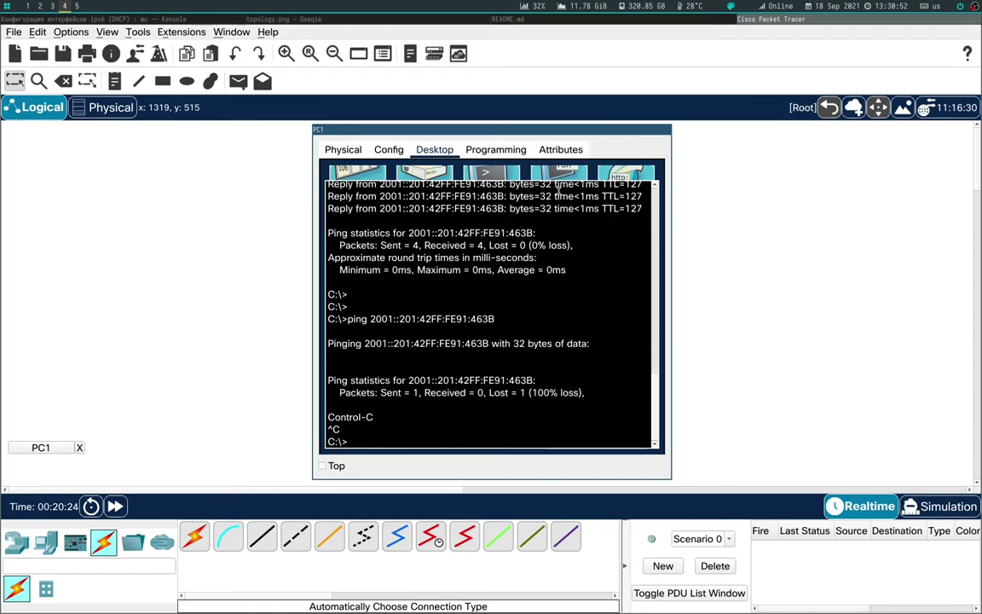
{"action": "key", "text": "Up"}
{"action": "key", "text": "Return"}
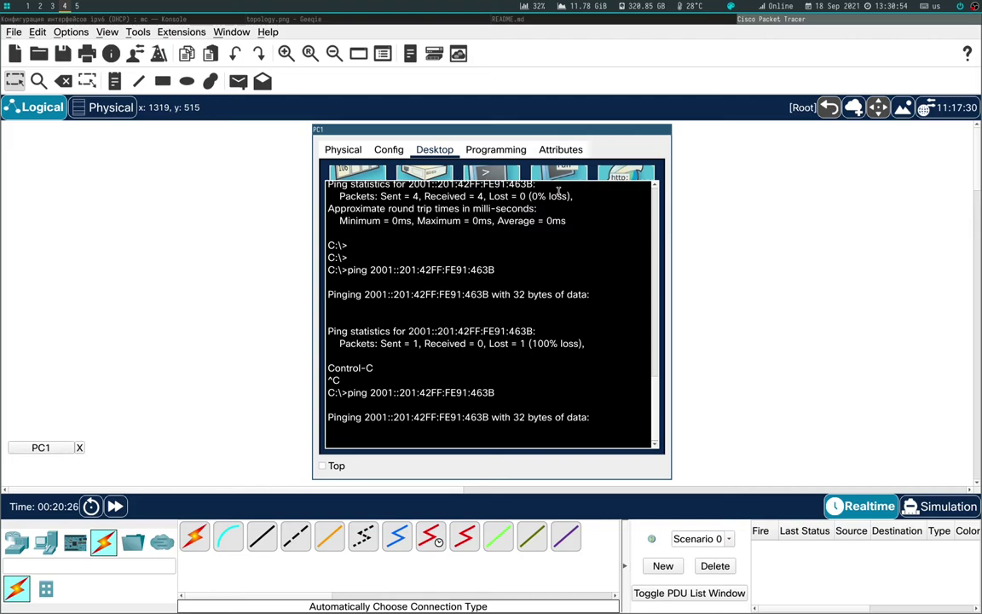
{"action": "key", "text": "ctrl+c"}
Step: Display PC1's full network configuration with ipconfig /all and close the PC1 window
{"action": "key", "text": "Up"}
{"action": "key", "text": "Up"}
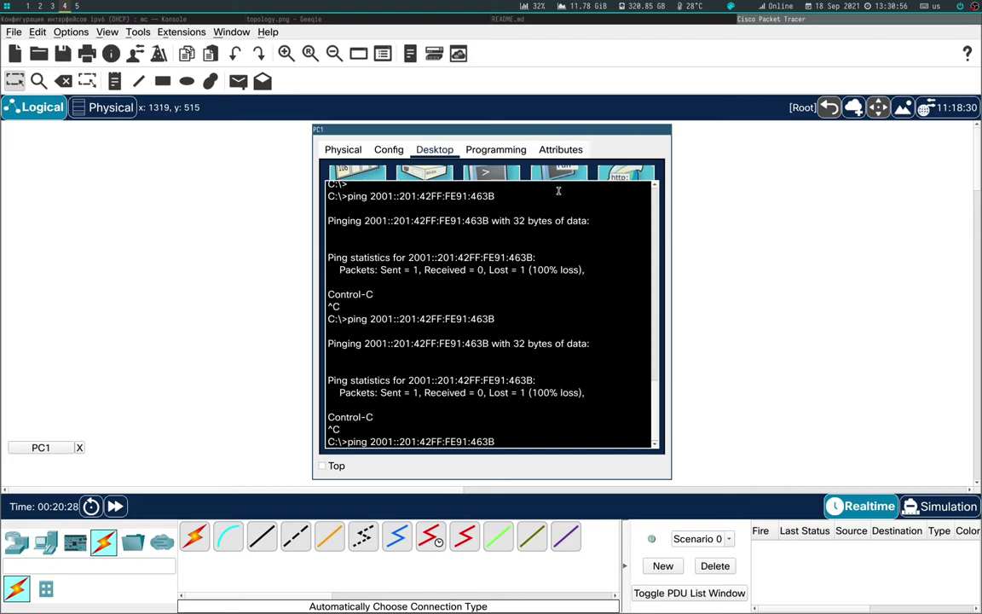
{"action": "key", "text": "Return"}
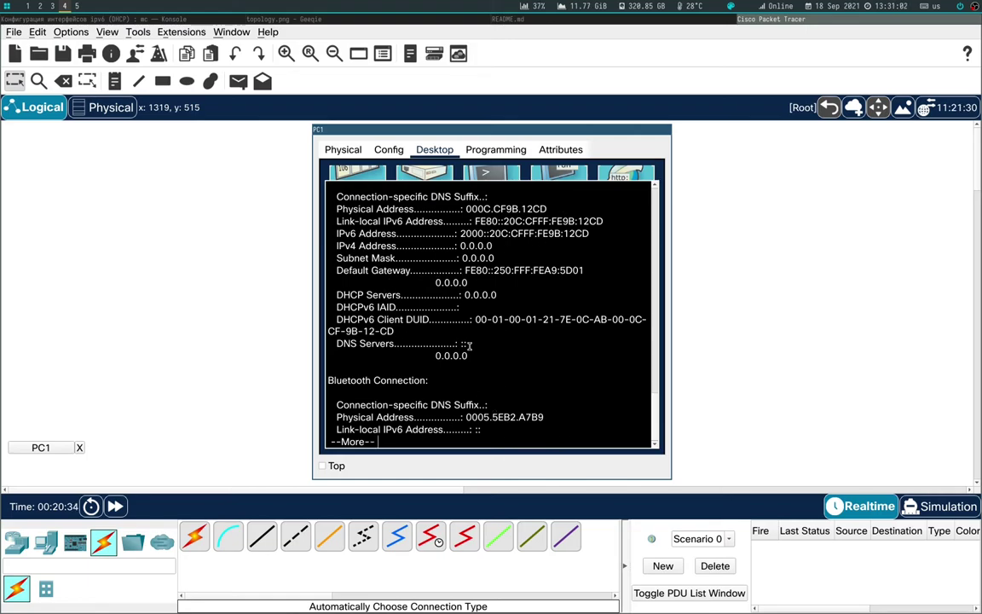
{"action": "key", "text": "space"}
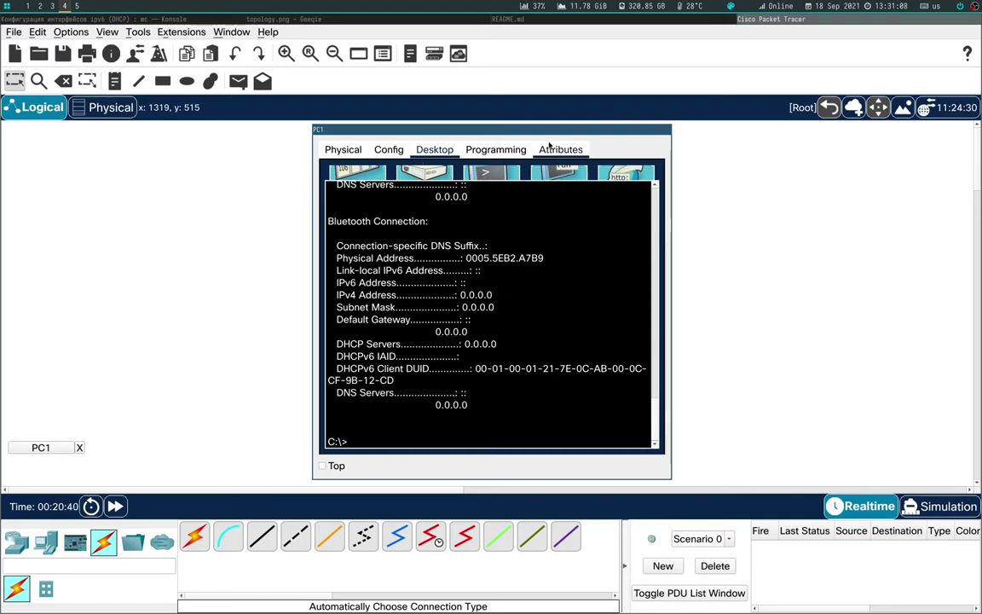
{"action": "key", "text": "alt+F4"}
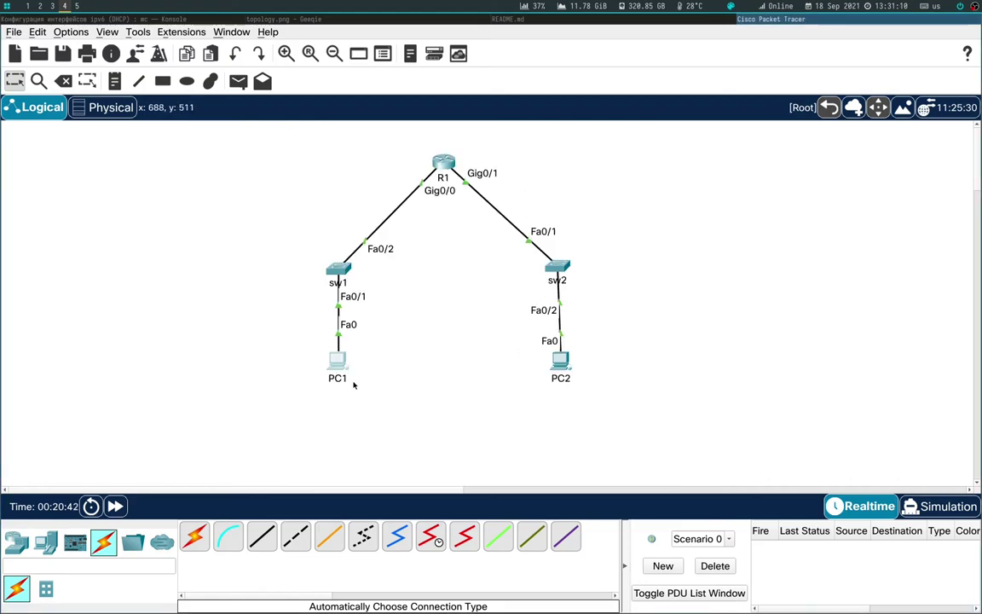
Step: Refresh PC1's FastEthernet0 IPv6 configuration by switching it to Static and back to Automatic
{"action": "left_click", "coordinate": [339, 357]}
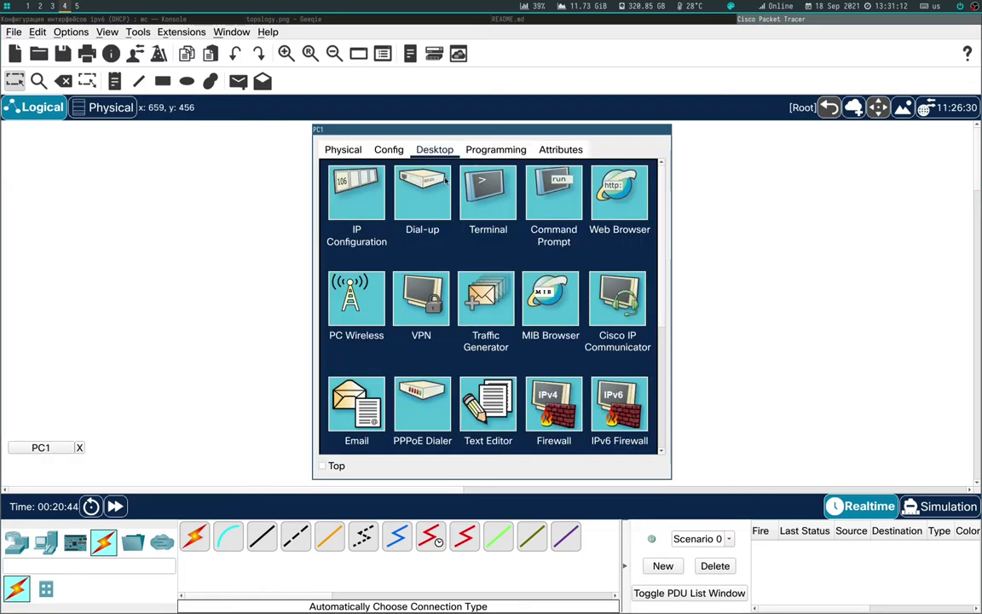
{"action": "left_click", "coordinate": [399, 152]}
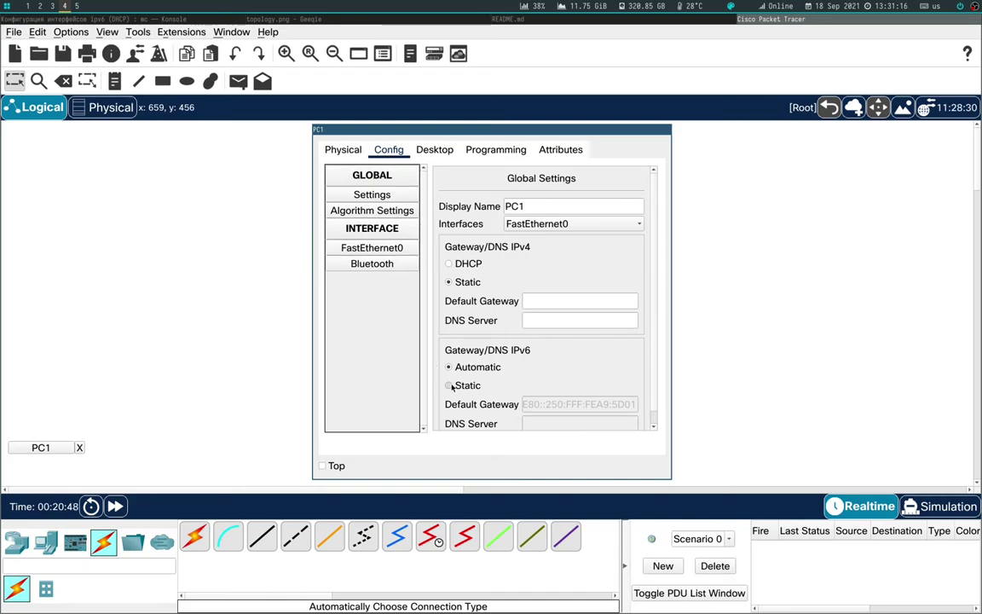
{"action": "left_click", "coordinate": [372, 247]}
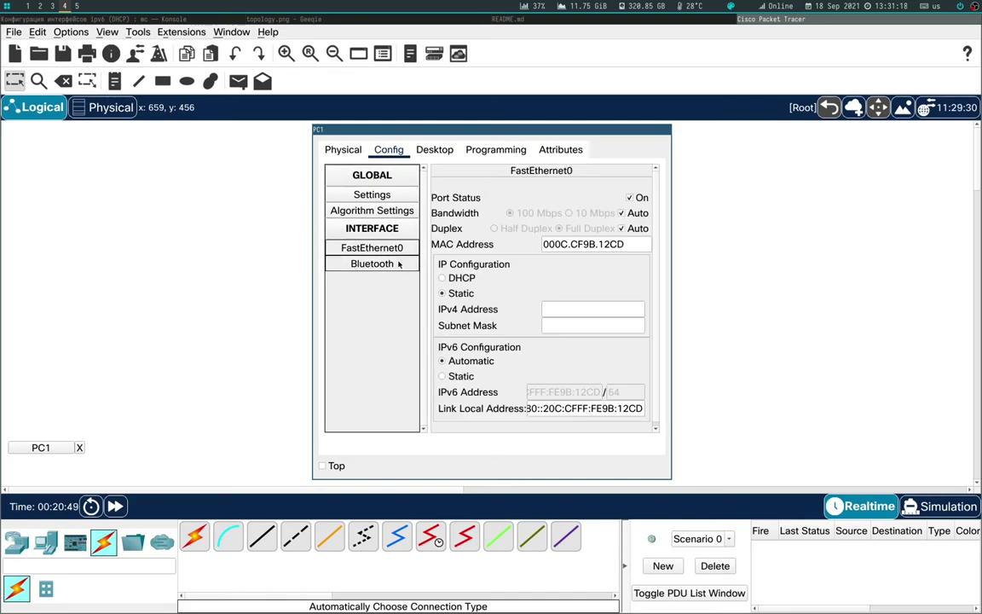
{"action": "left_click", "coordinate": [444, 377]}
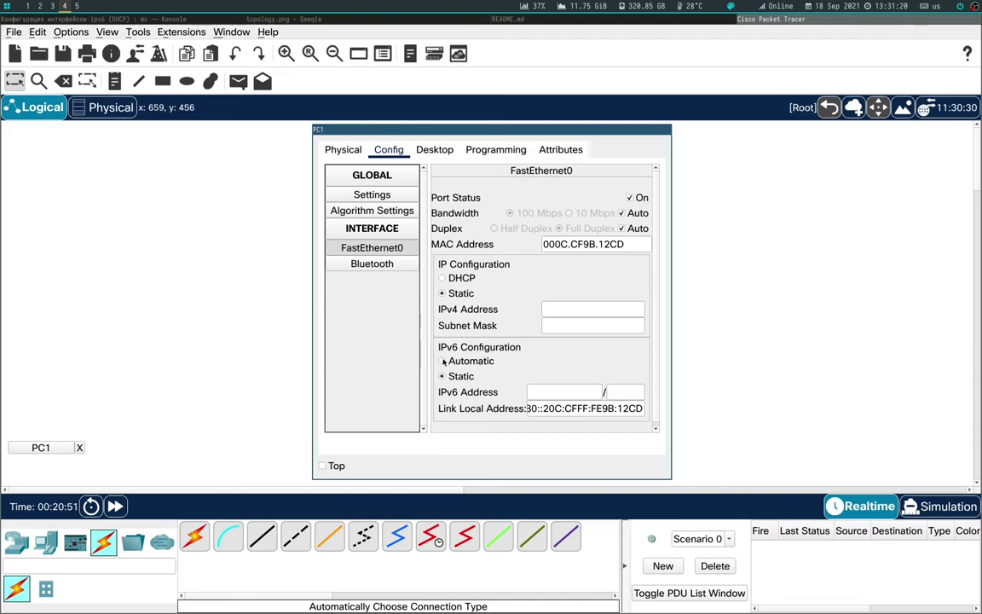
{"action": "left_click", "coordinate": [443, 362]}
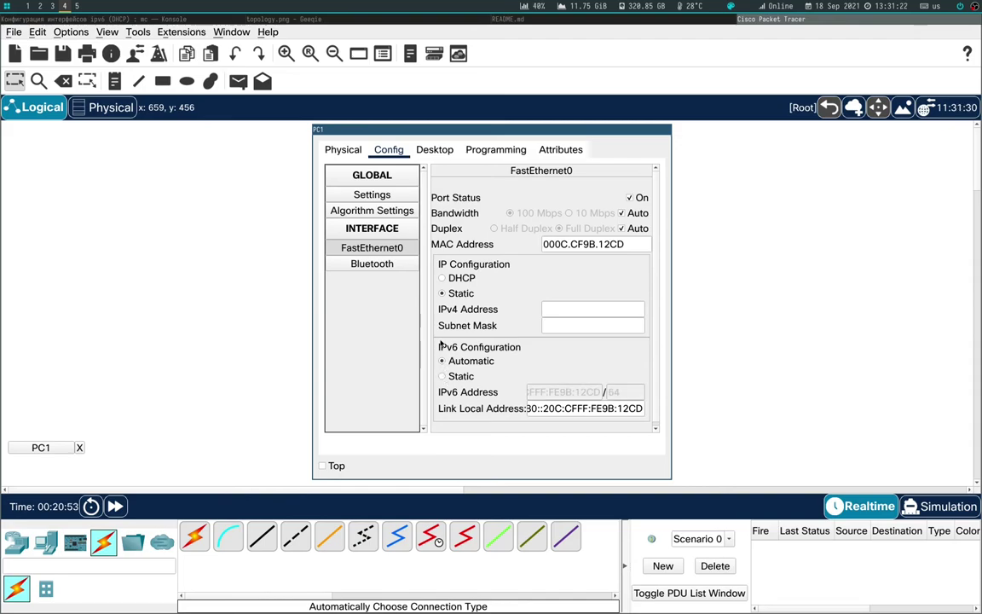
Step: Open PC1's command prompt and check the addressing again with ipconfig /all
{"action": "left_click", "coordinate": [495, 149]}
{"action": "left_click", "coordinate": [434, 149]}
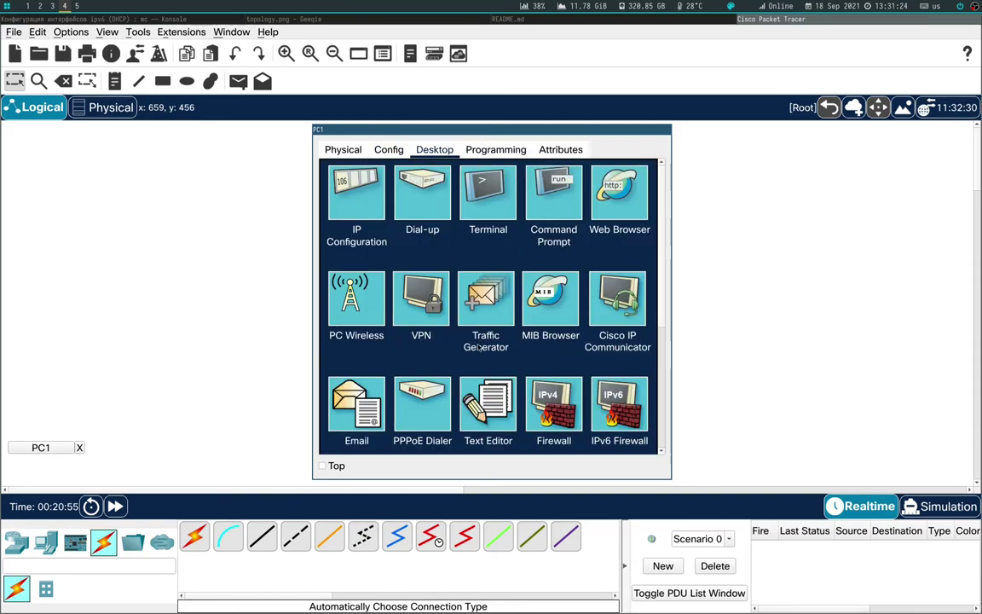
{"action": "left_click", "coordinate": [554, 194]}
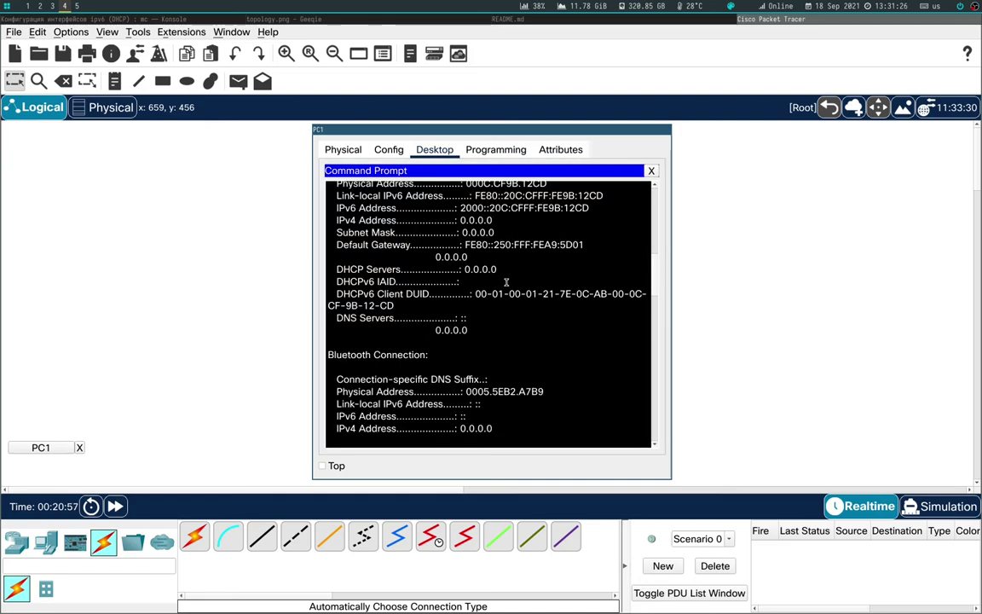
{"action": "scroll", "coordinate": [506, 282], "scroll_direction": "down", "scroll_amount": 5}
{"action": "key", "text": "Up"}
{"action": "key", "text": "Return"}
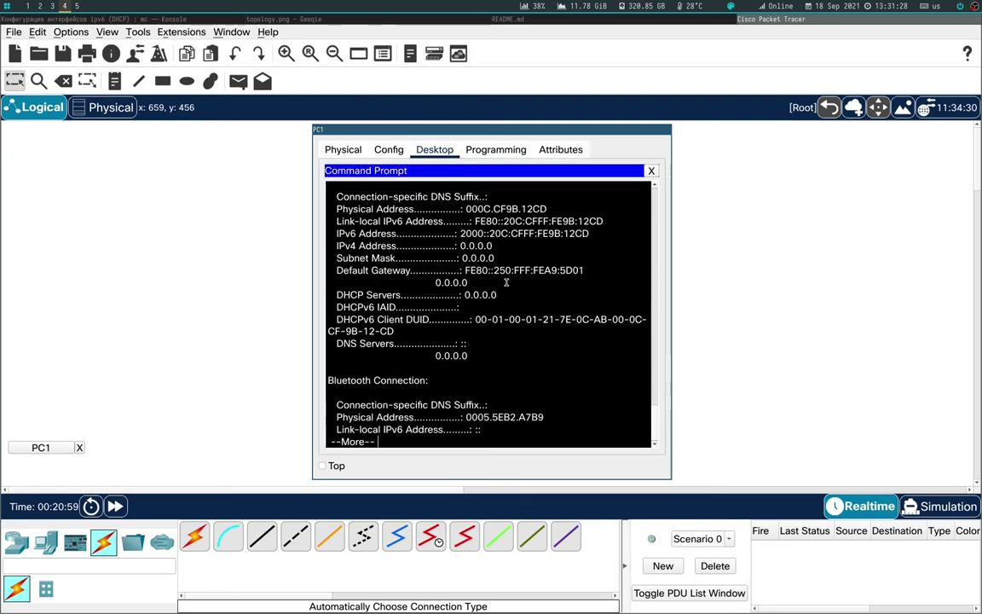
{"action": "key", "text": "Return"}
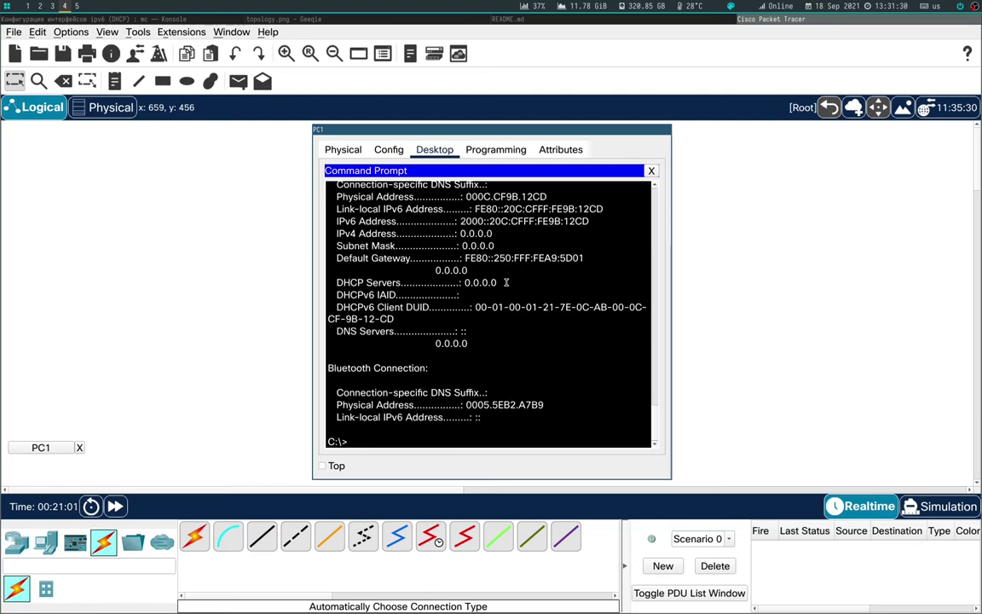
Step: Rerun ipconfig /all on PC1 twice to check for an updated DHCPv6 IAID and DNS server
{"action": "key", "text": "Return"}
{"action": "key", "text": "Up"}
{"action": "key", "text": "Return"}
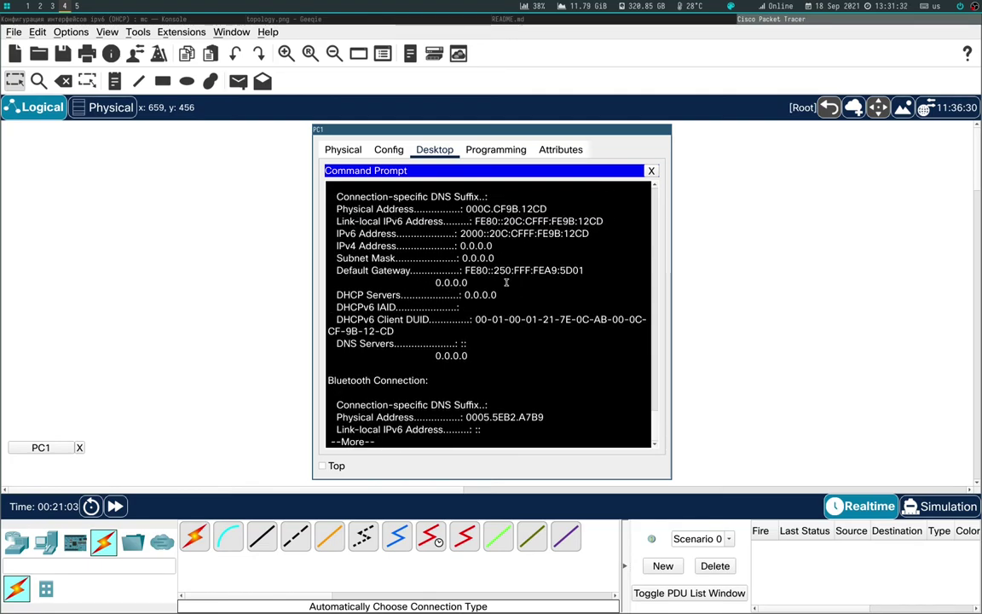
{"action": "key", "text": "Return"}
{"action": "key", "text": "Return"}
{"action": "key", "text": "Return"}
{"action": "key", "text": "Up"}
{"action": "key", "text": "Return"}
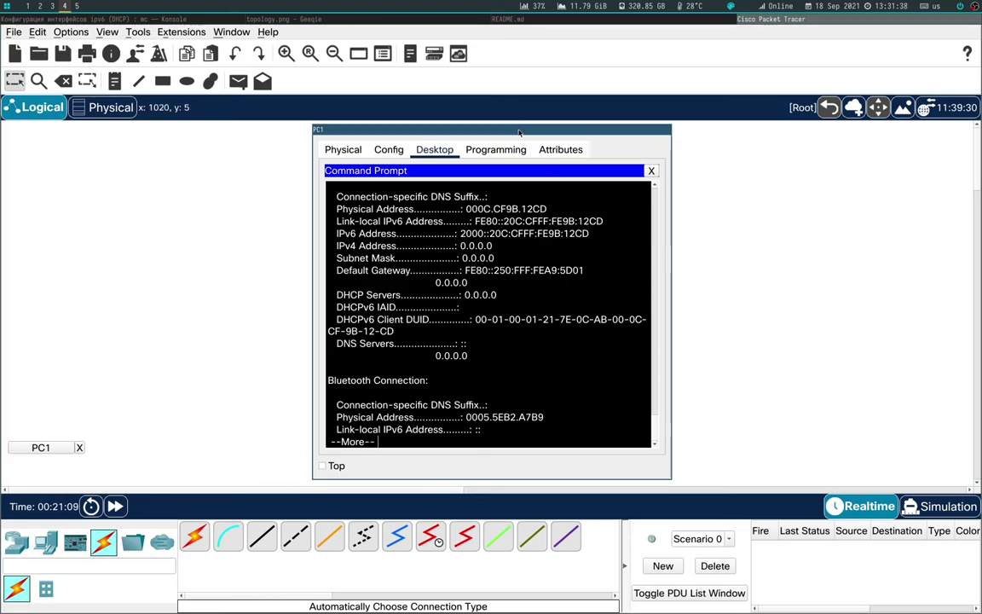
{"action": "key", "text": "space"}
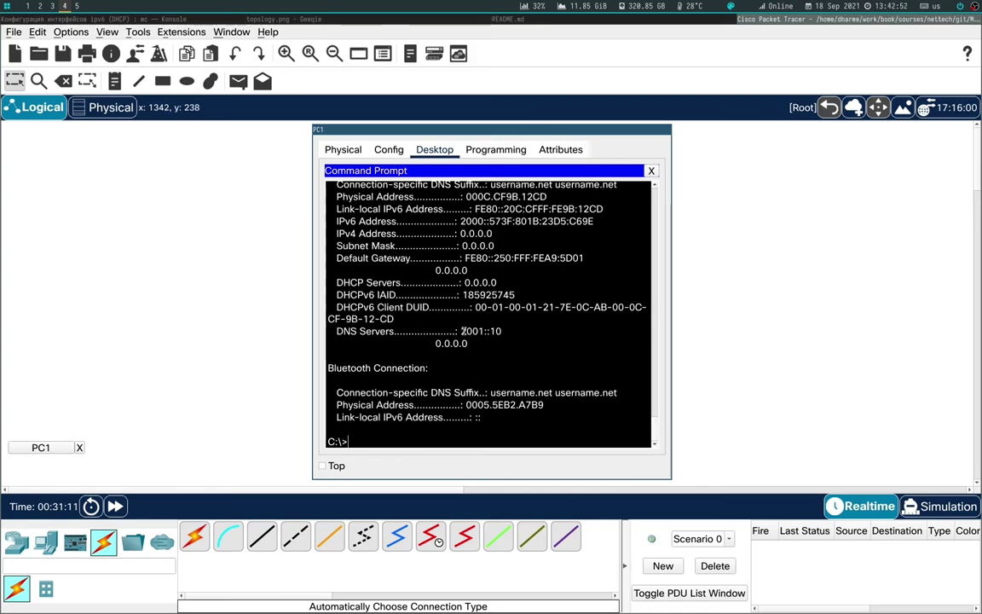
Step: Run ipconfig /all on PC1 once more and highlight FastEthernet0's IPv6 DNS server address
{"action": "type", "text": "ipconfig /all"}
{"action": "key", "text": "Return"}
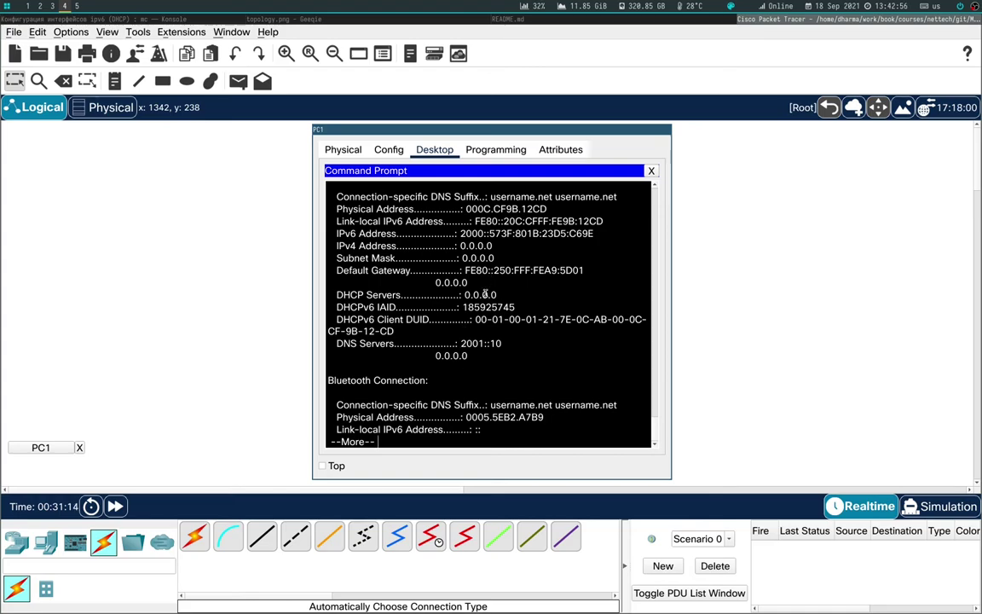
{"action": "left_click_drag", "start_coordinate": [460, 342], "coordinate": [508, 341]}
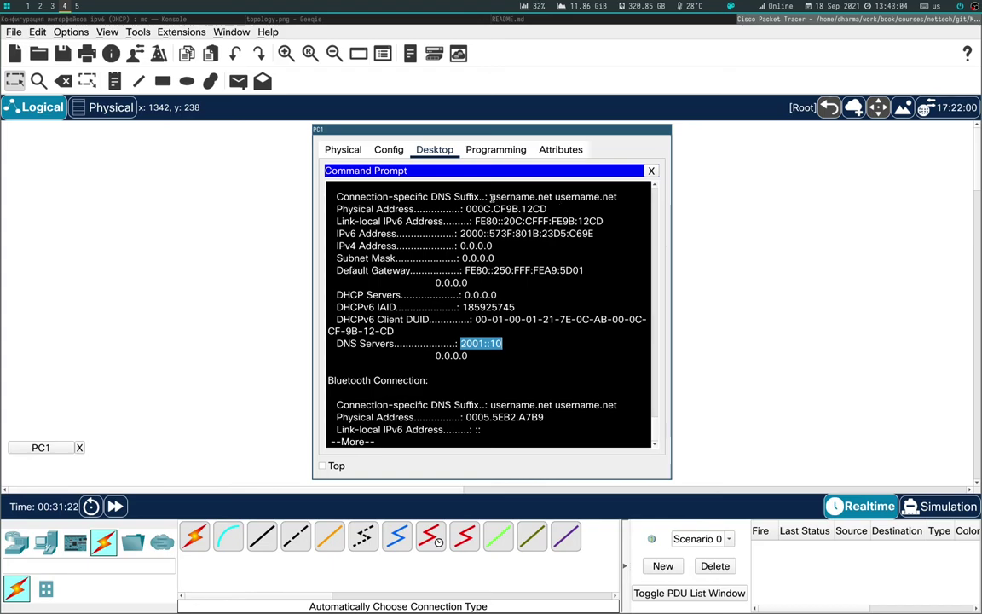
Step: Highlight FastEthernet0's connection-specific DNS suffix on PC1 and page through the rest of the ipconfig output
{"action": "left_click_drag", "start_coordinate": [491, 197], "coordinate": [552, 197]}
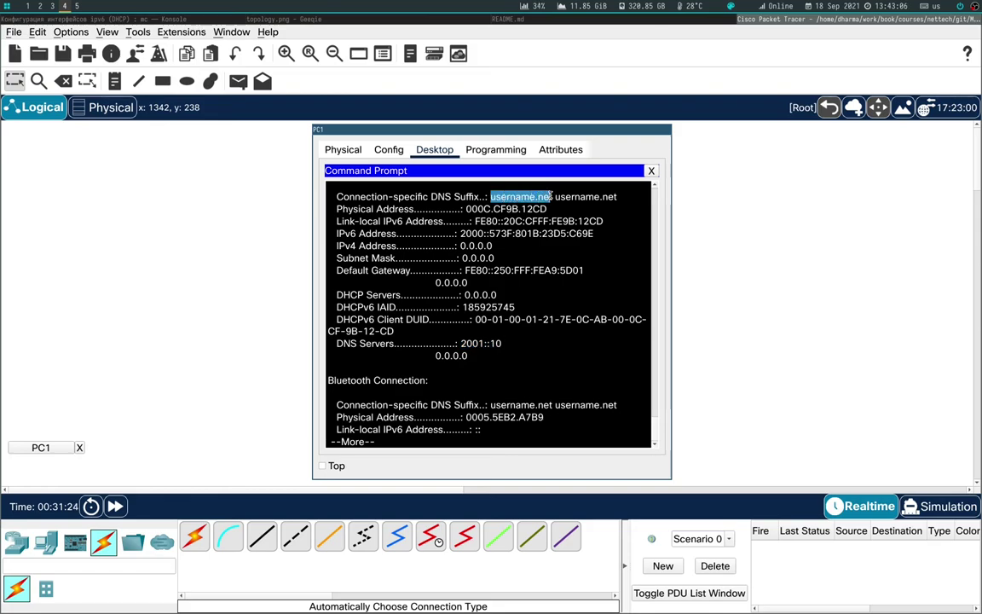
{"action": "scroll", "coordinate": [513, 343], "scroll_direction": "down", "scroll_amount": 1}
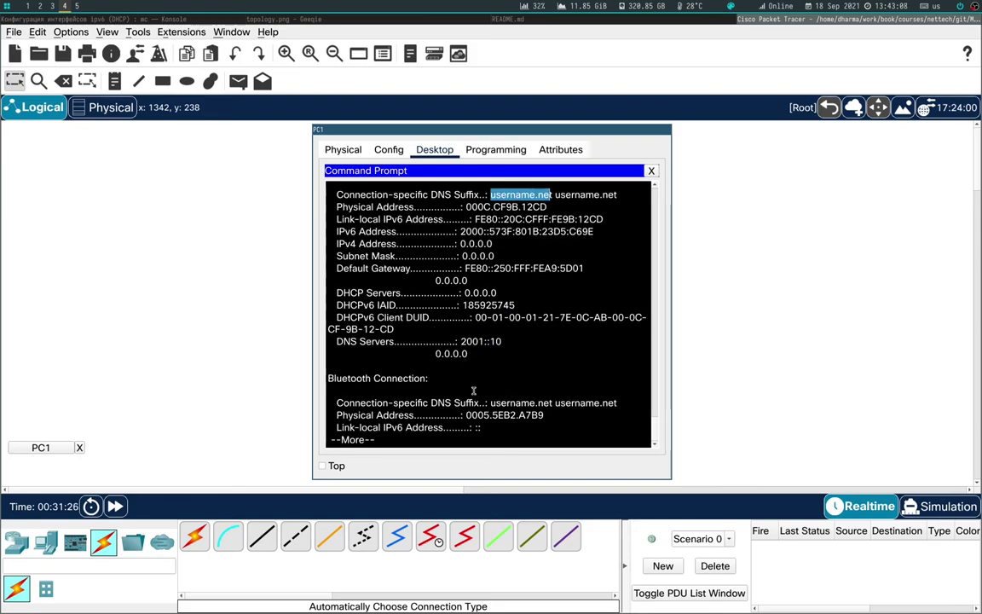
{"action": "key", "text": "space"}
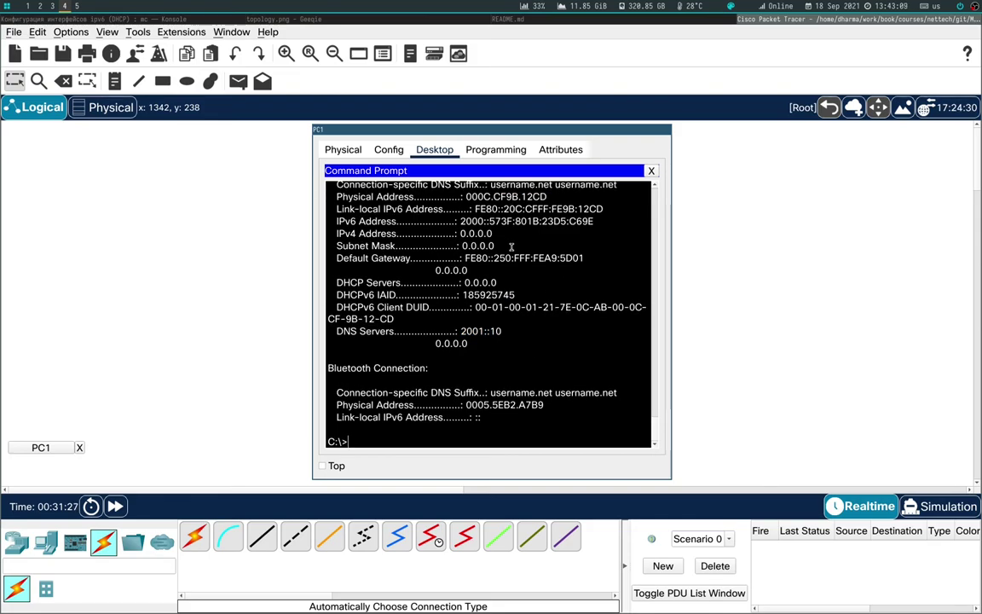
Step: Simulate the DHCPv6 traffic, inspect the PDU PC1 sends, and return to real-time mode with PC1 closed
{"action": "left_click", "coordinate": [950, 509]}
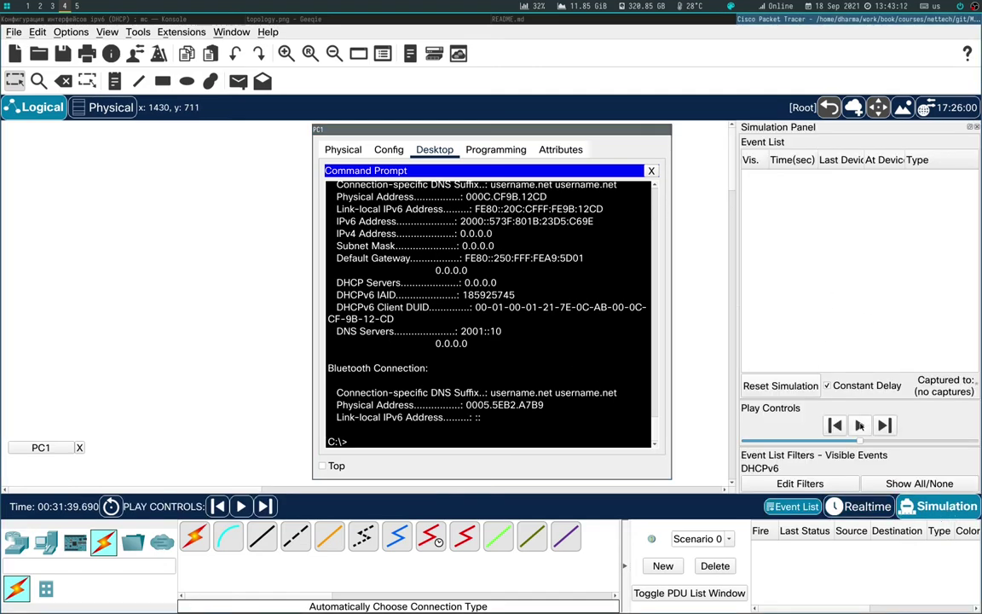
{"action": "left_click", "coordinate": [859, 426]}
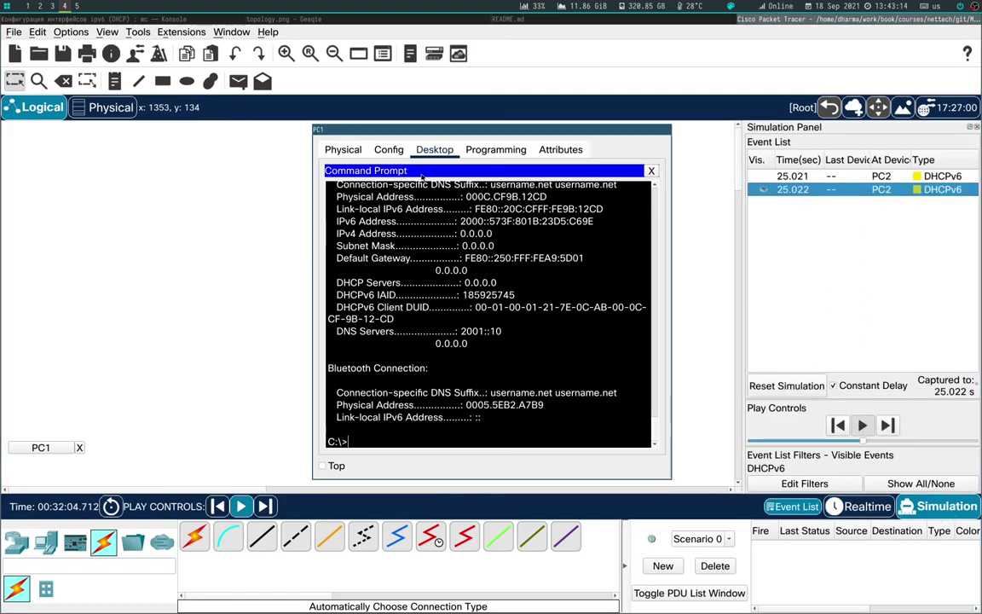
{"action": "left_click", "coordinate": [389, 149]}
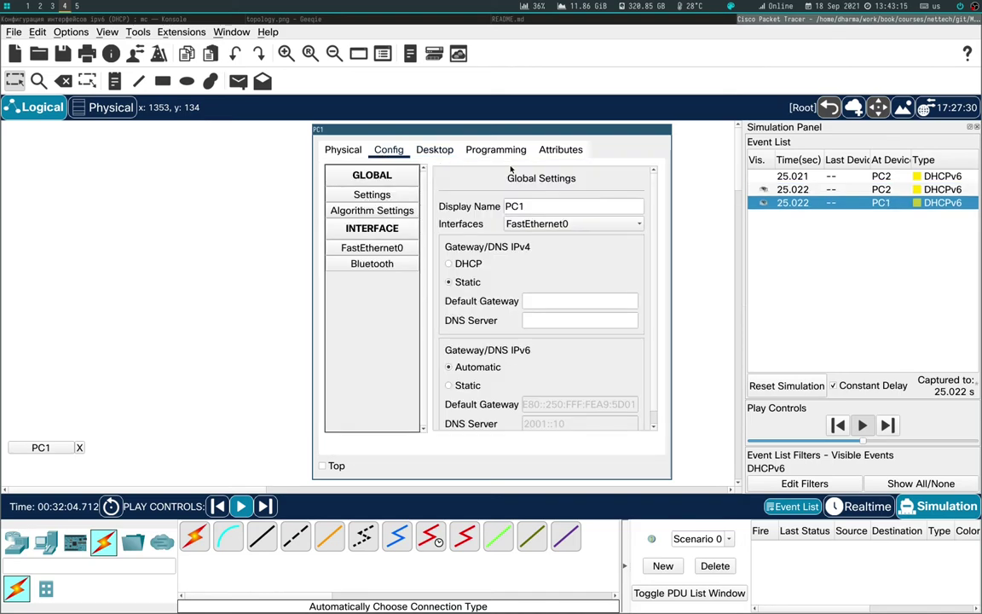
{"action": "left_click", "coordinate": [925, 203]}
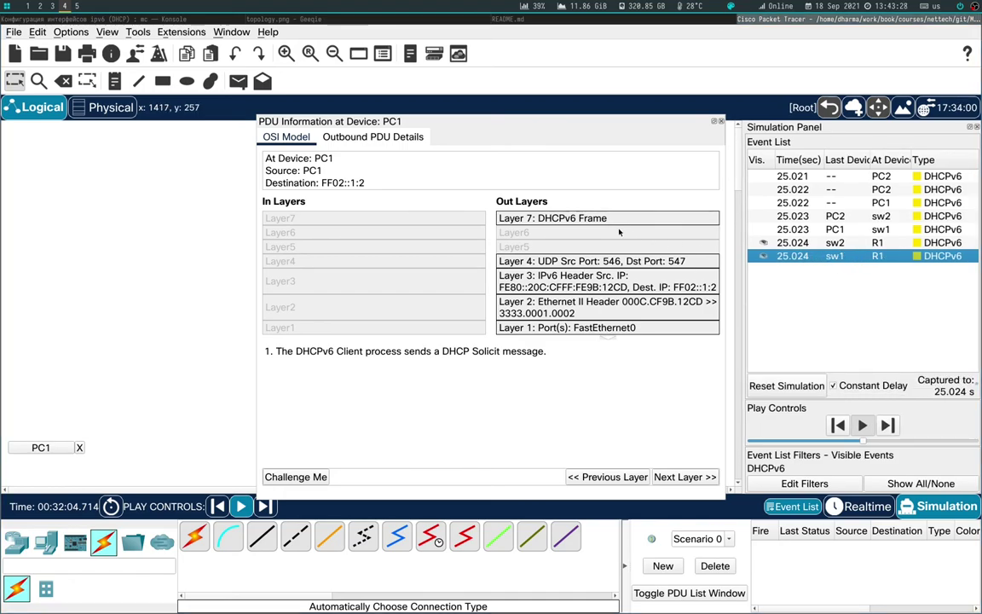
{"action": "left_click", "coordinate": [720, 124]}
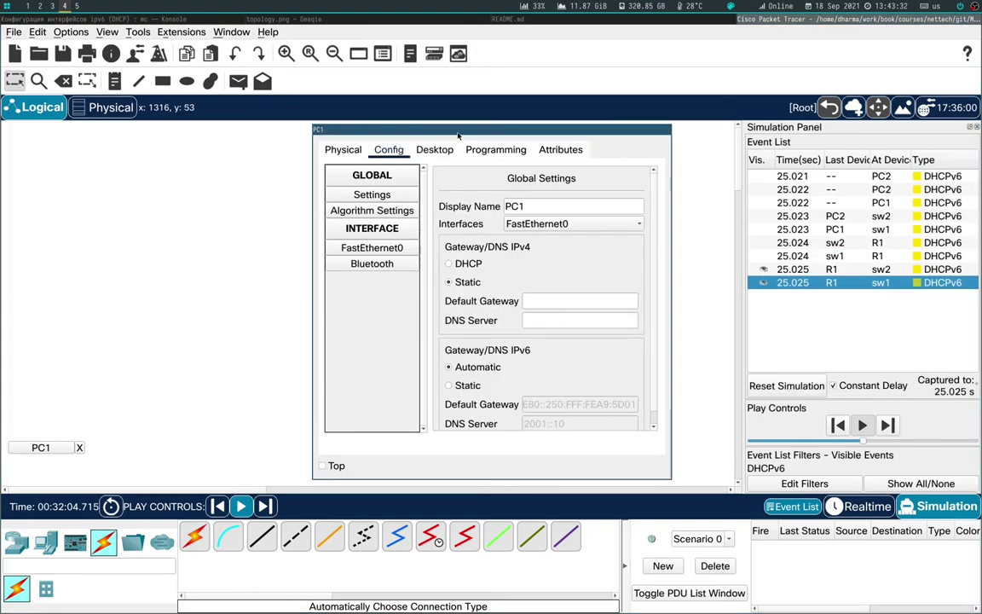
{"action": "key", "text": "alt+F4"}
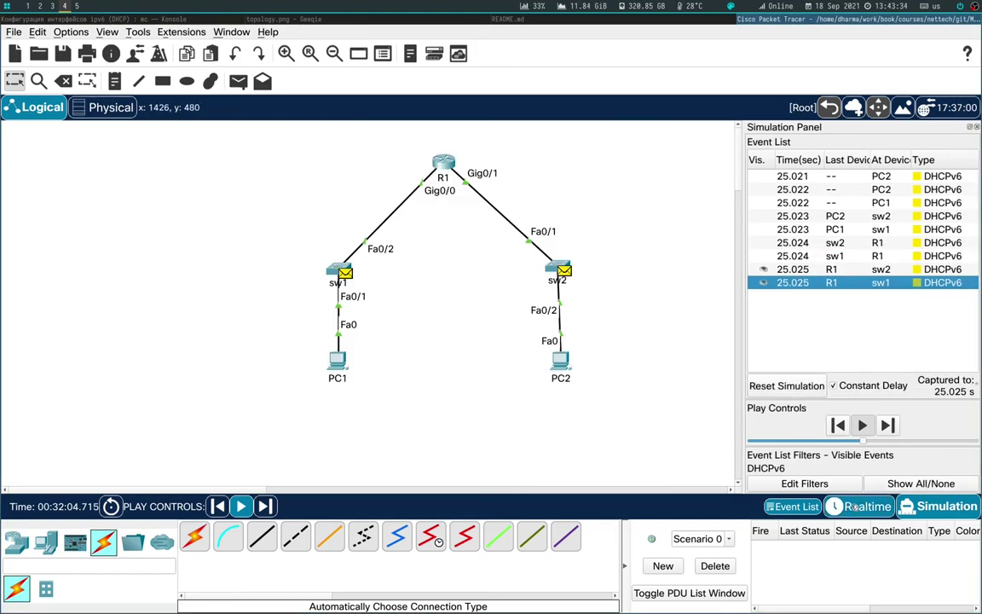
{"action": "left_click", "coordinate": [855, 507]}
Step: Display R1's running configuration with sh ru and highlight the address prefix line of the STATEFUL_USERNAME pool
{"action": "left_click", "coordinate": [443, 162]}
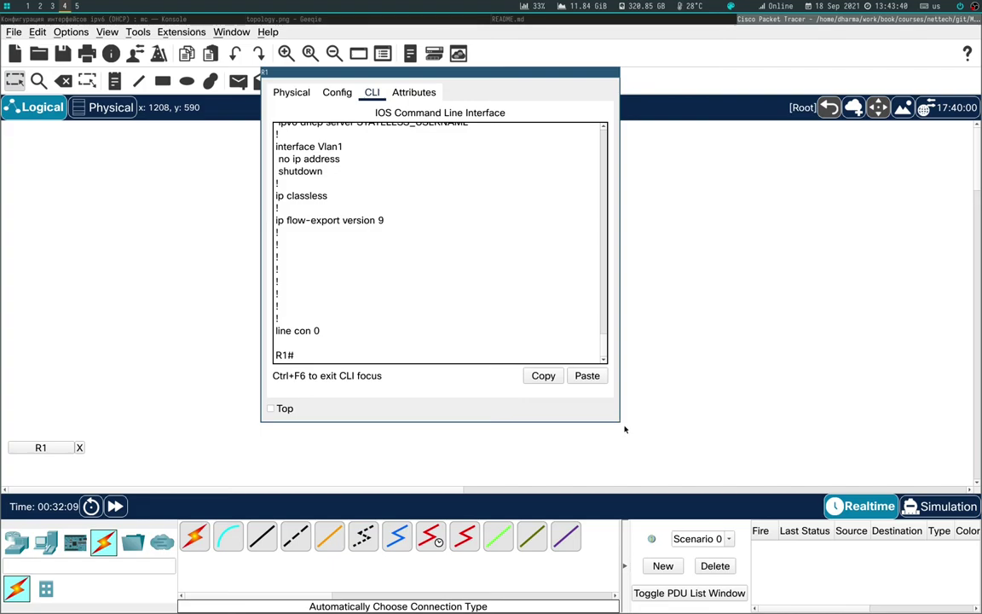
{"action": "left_click_drag", "start_coordinate": [624, 429], "coordinate": [851, 556]}
{"action": "key", "text": "Return"}
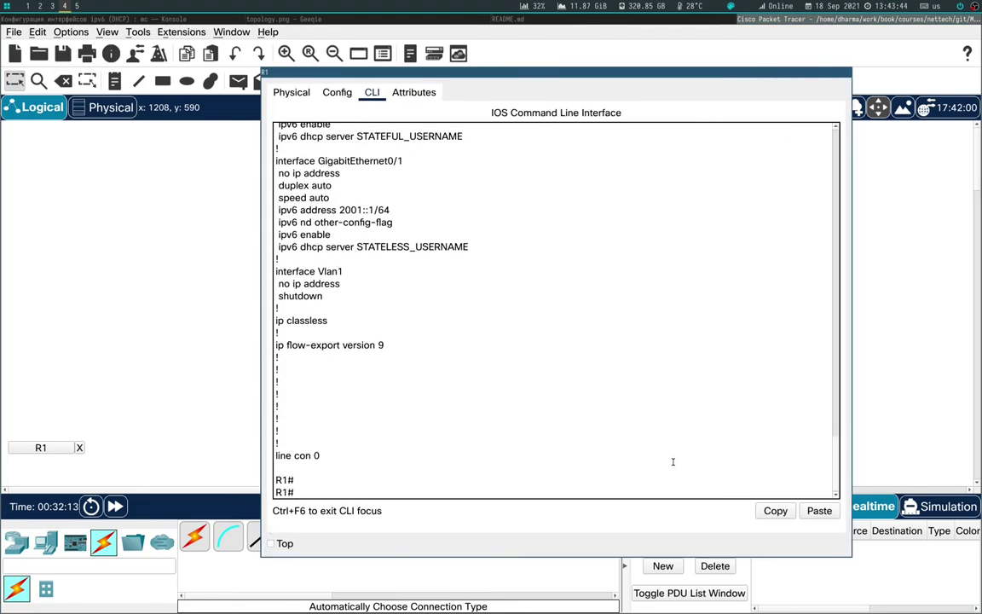
{"action": "key", "text": "Return"}
{"action": "type", "text": "sh ru"}
{"action": "key", "text": "Return"}
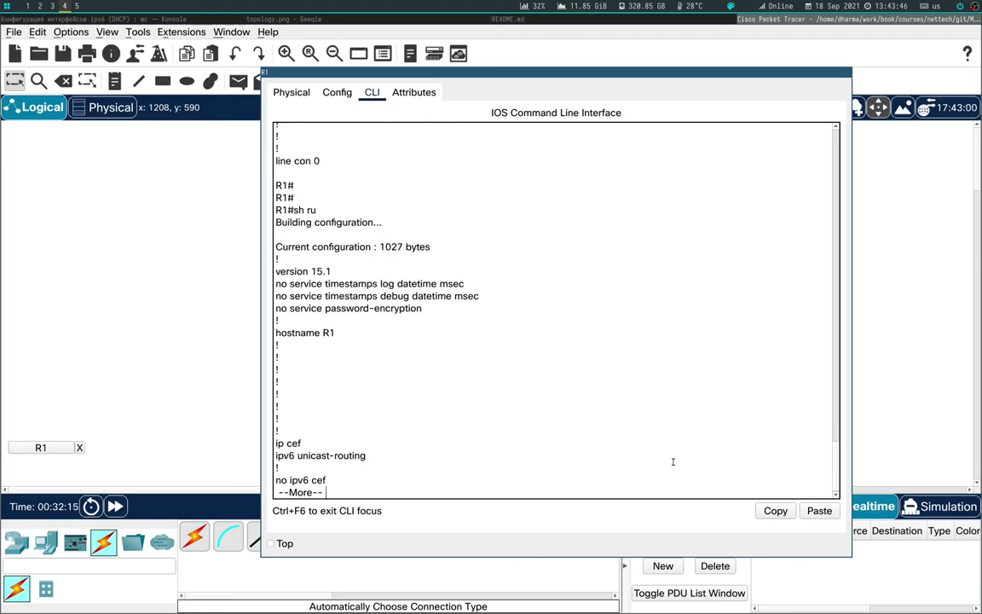
{"action": "key", "text": "space"}
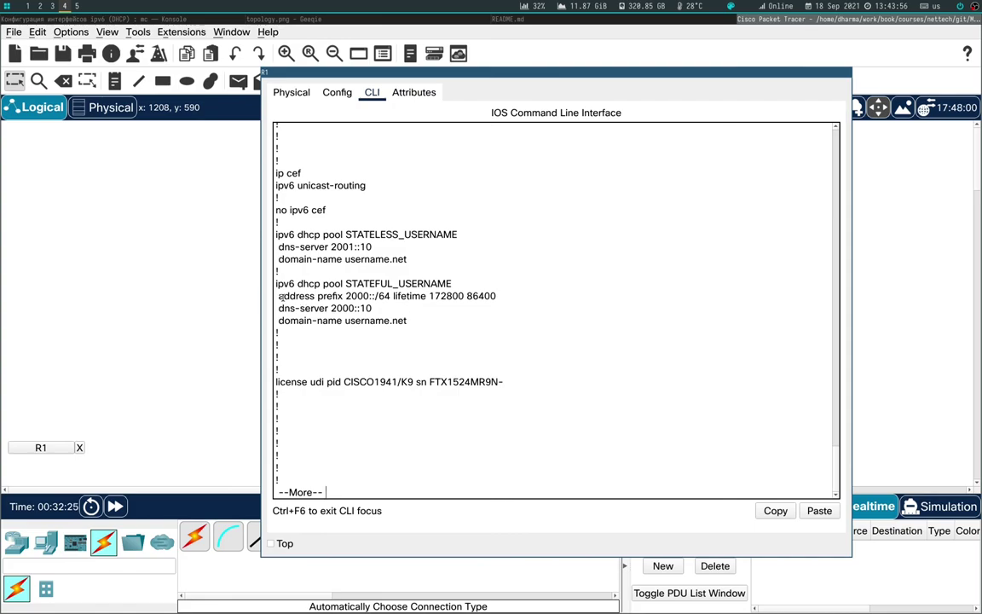
{"action": "left_click_drag", "start_coordinate": [278, 296], "coordinate": [525, 294]}
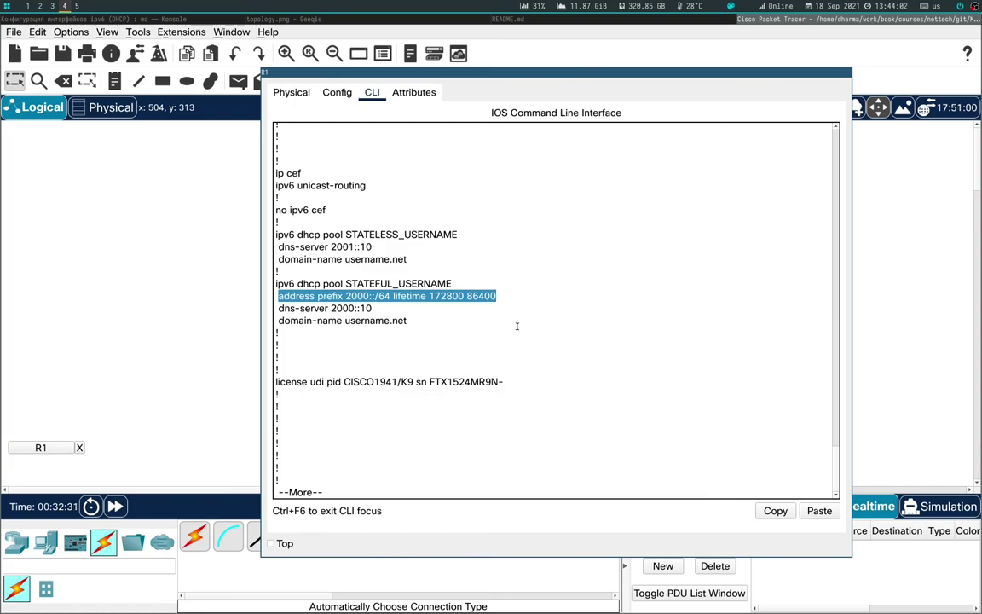
Step: Page to the end of R1's running configuration, highlighting the managed-config-flag, other-config-flag and GigabitEthernet0/1's DHCP server pool name
{"action": "key", "text": "space"}
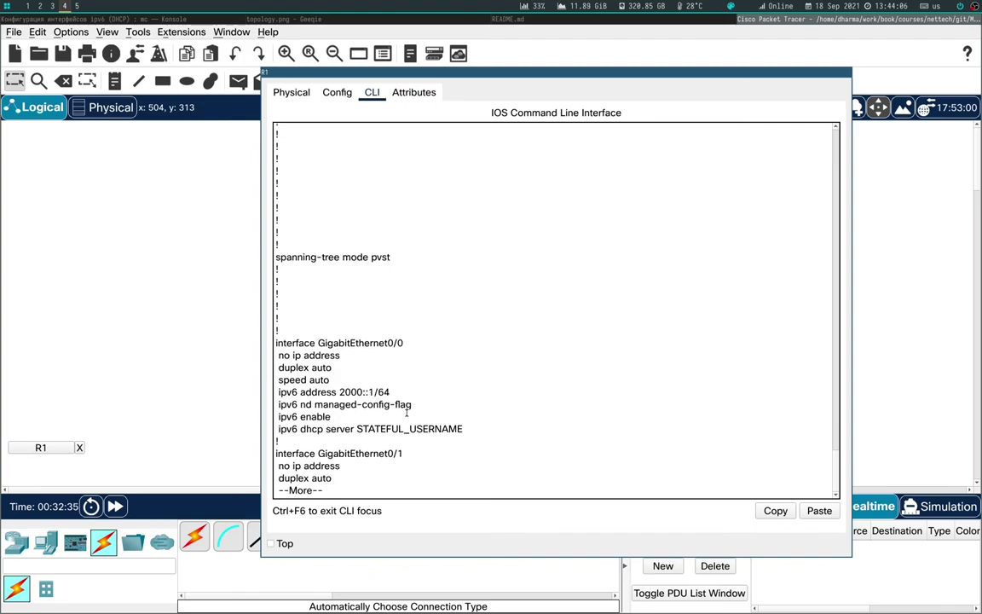
{"action": "key", "text": "space"}
{"action": "scroll", "coordinate": [396, 348], "scroll_direction": "up", "scroll_amount": 2}
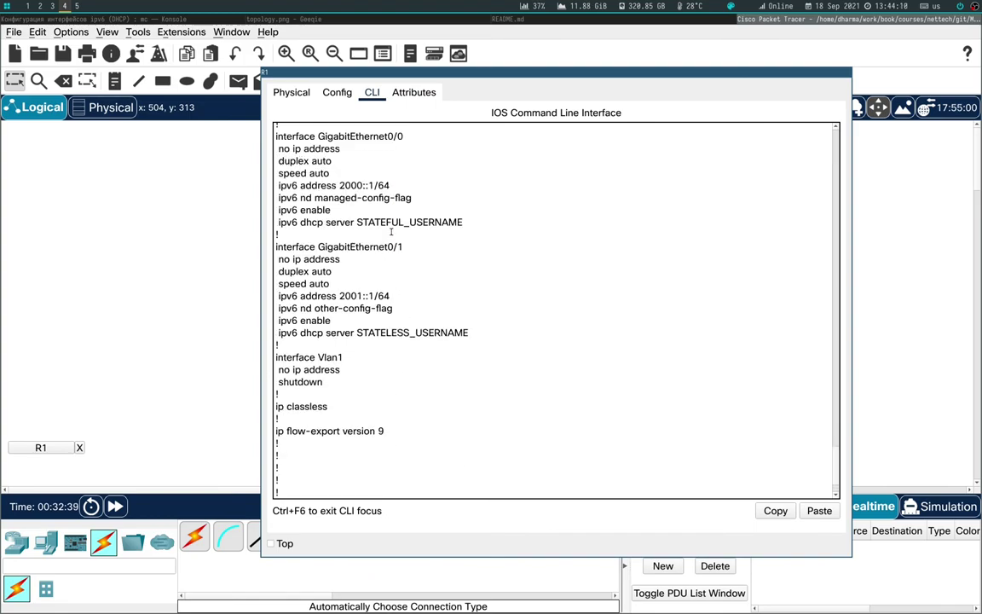
{"action": "left_click_drag", "start_coordinate": [315, 197], "coordinate": [413, 198]}
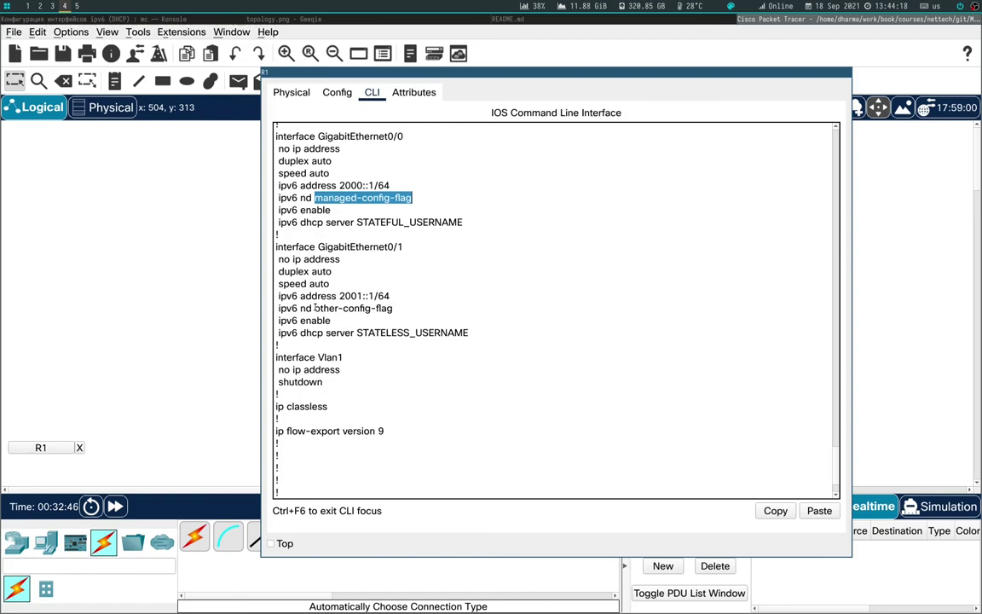
{"action": "left_click_drag", "start_coordinate": [314, 309], "coordinate": [396, 304]}
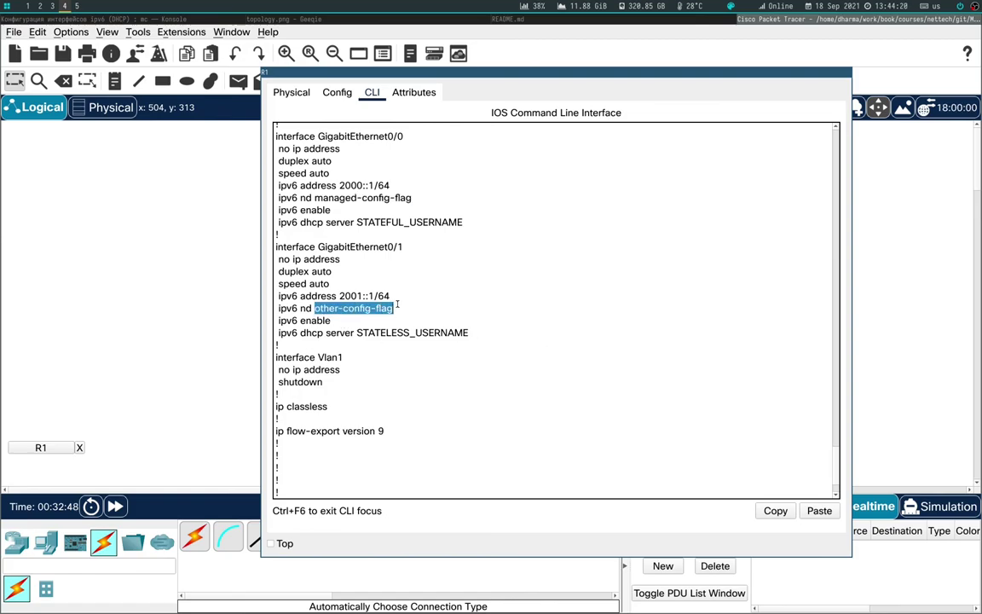
{"action": "left_click", "coordinate": [355, 332]}
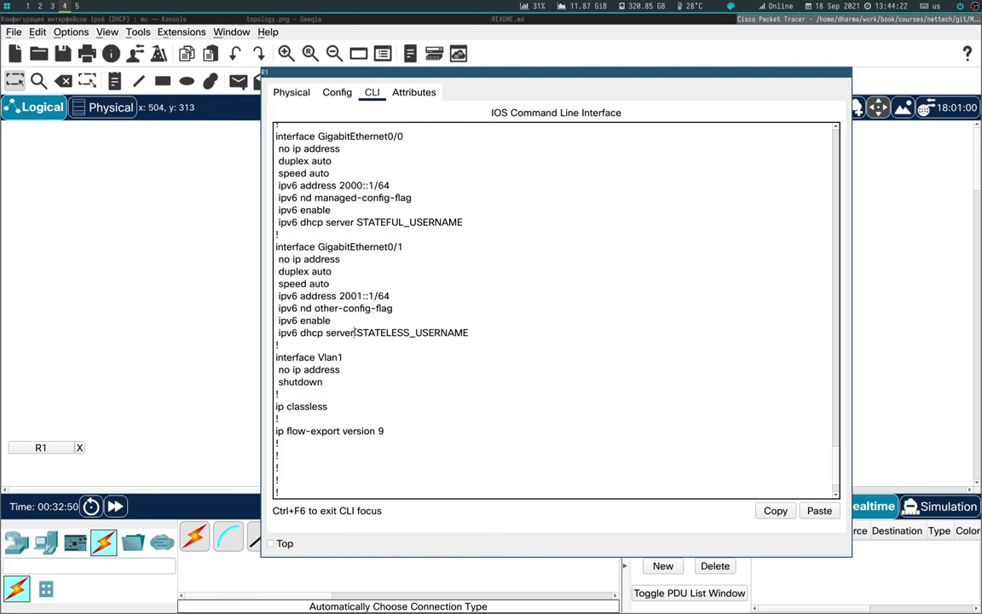
{"action": "left_click_drag", "start_coordinate": [354, 333], "coordinate": [491, 334]}
{"action": "left_click", "coordinate": [440, 378]}
{"action": "key", "text": "space"}
Step: Display R1's DHCPv6 pools with sh ipv6 dhcp pool
{"action": "type", "text": "s"}
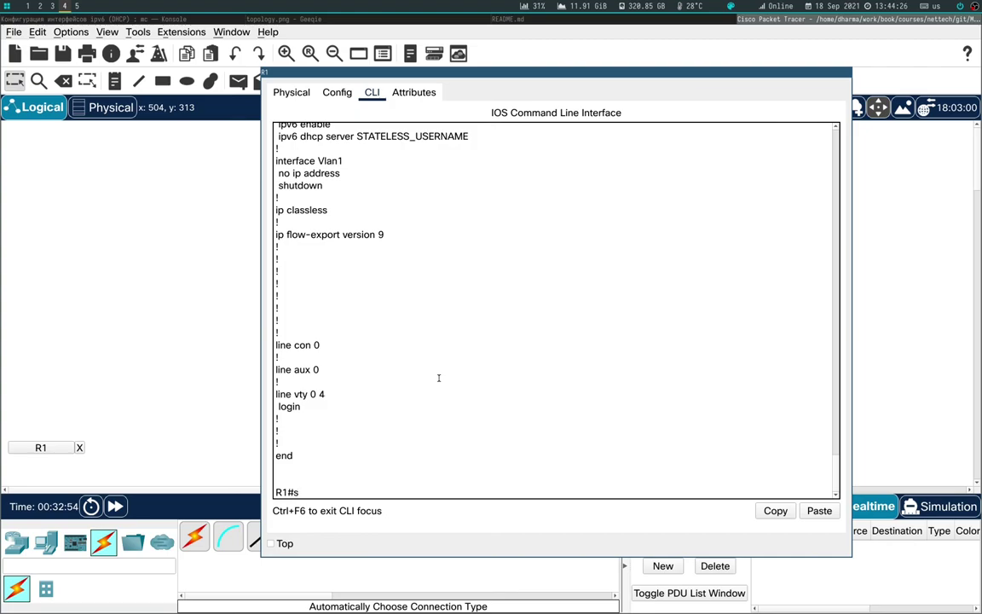
{"action": "type", "text": "h ipv6"}
{"action": "key", "text": "Tab"}
{"action": "type", "text": "d"}
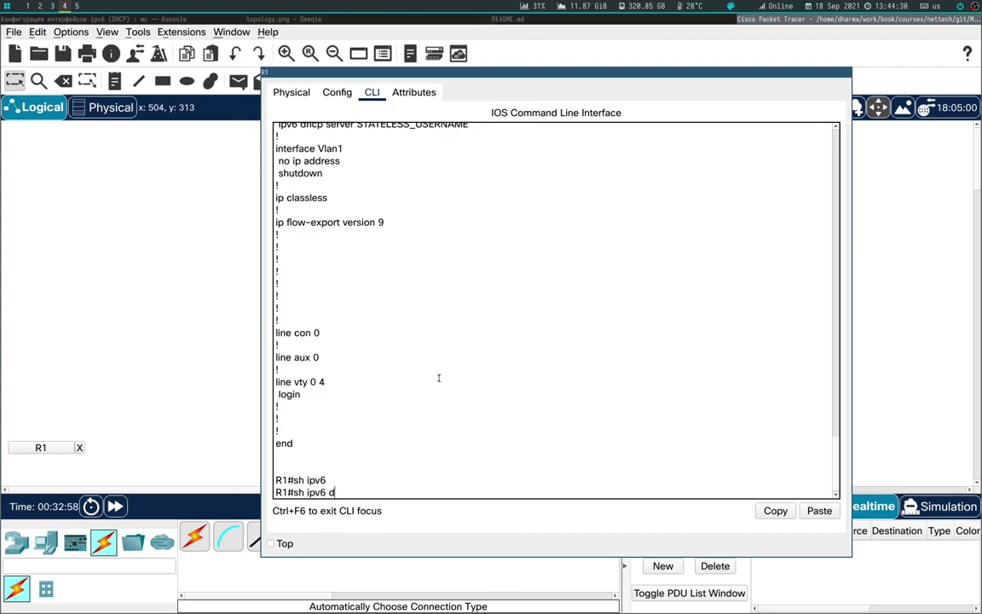
{"action": "type", "text": "hc"}
{"action": "key", "text": "Tab"}
{"action": "type", "text": "p"}
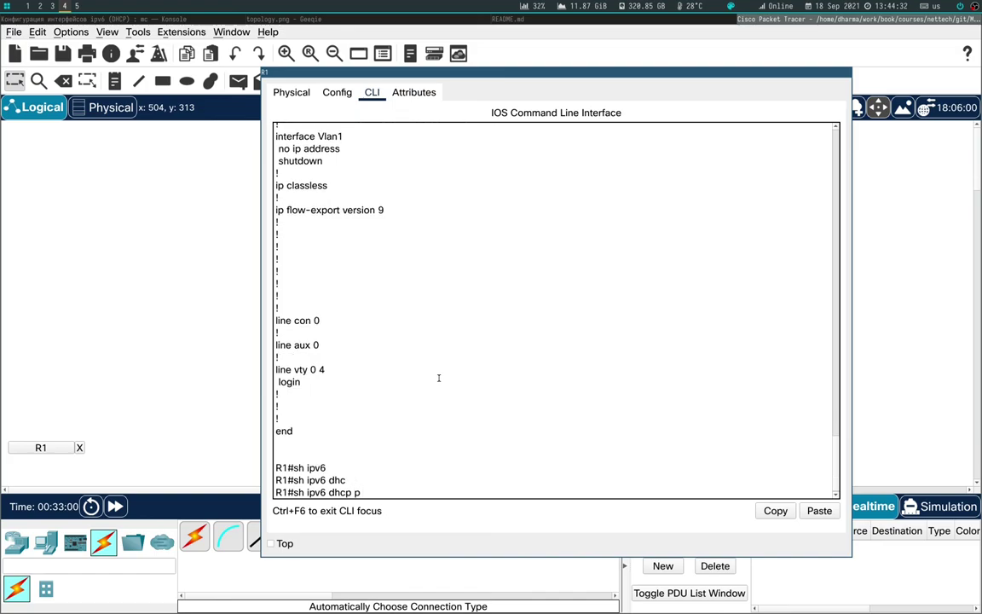
{"action": "type", "text": "o"}
{"action": "key", "text": "Tab"}
{"action": "key", "text": "Return"}
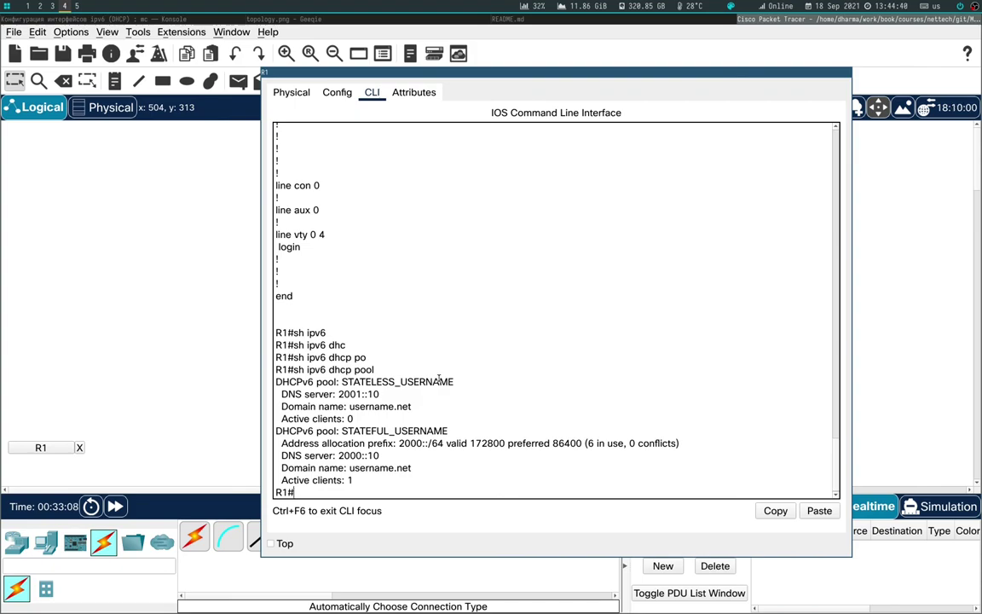
Step: Highlight the STATELESS_USERNAME pool name and both pools' active client lines, and close R1's window
{"action": "left_click_drag", "start_coordinate": [276, 381], "coordinate": [464, 383]}
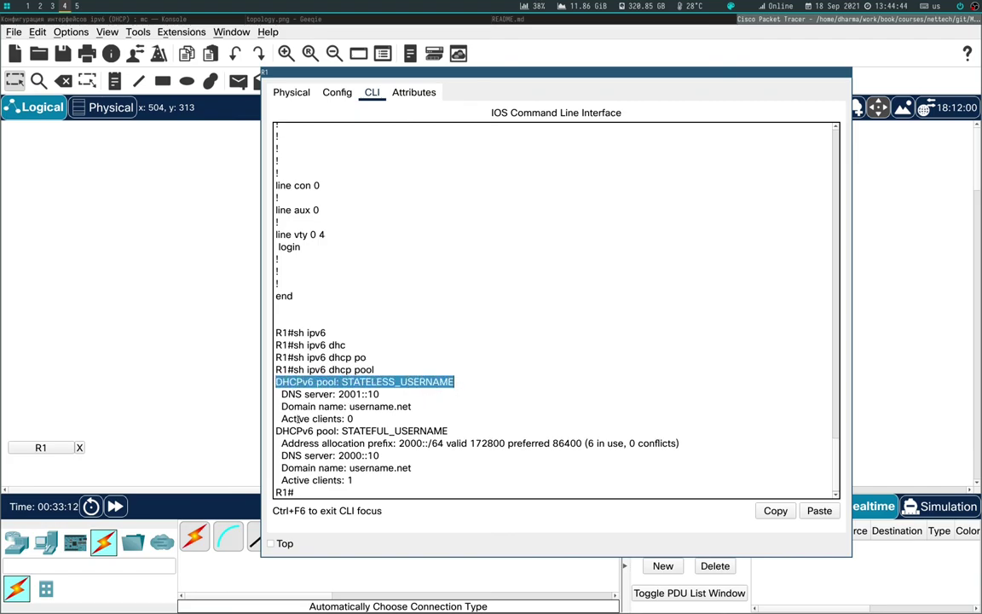
{"action": "left_click_drag", "start_coordinate": [278, 419], "coordinate": [372, 424]}
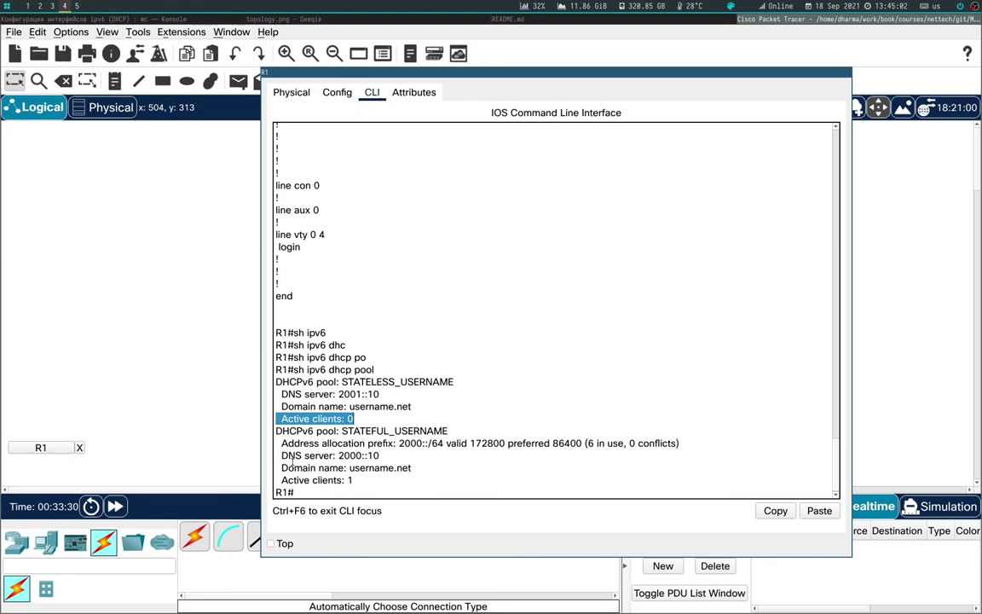
{"action": "left_click_drag", "start_coordinate": [283, 480], "coordinate": [383, 483]}
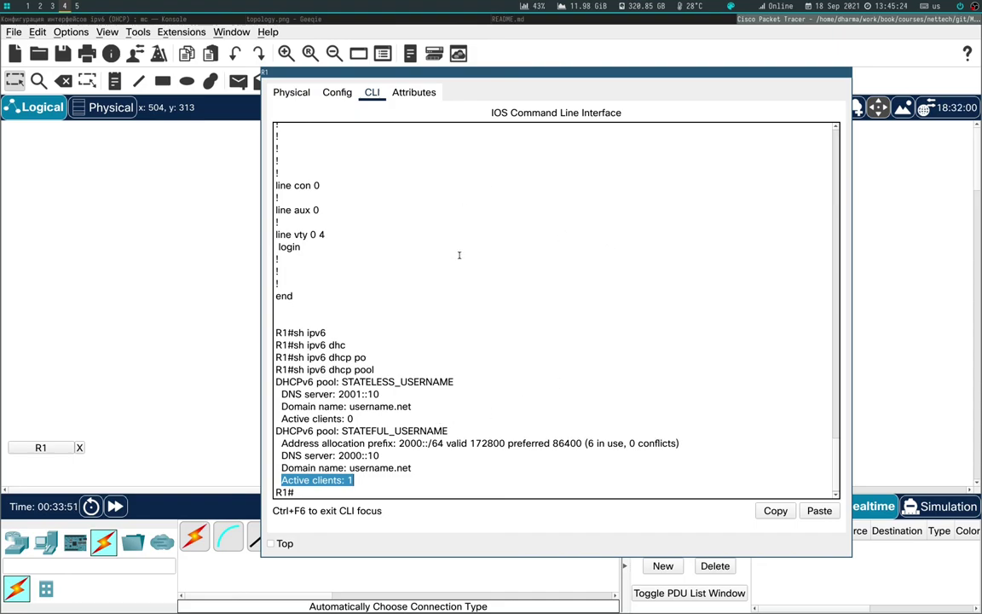
{"action": "key", "text": "alt+F4"}
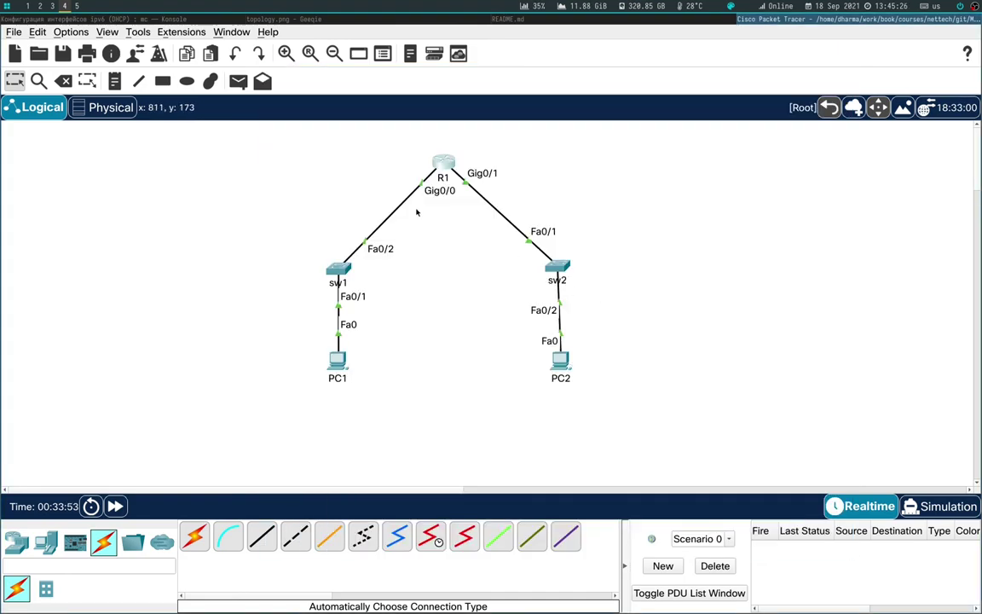